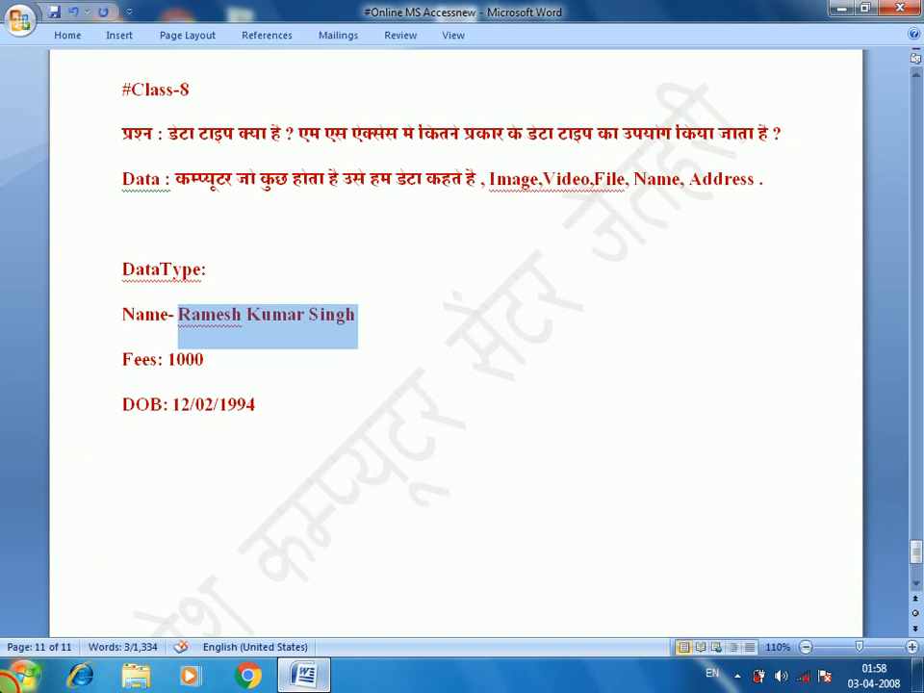
Step: Open the Windows Start menu to launch another program from the Word notes
left_click(8, 679)
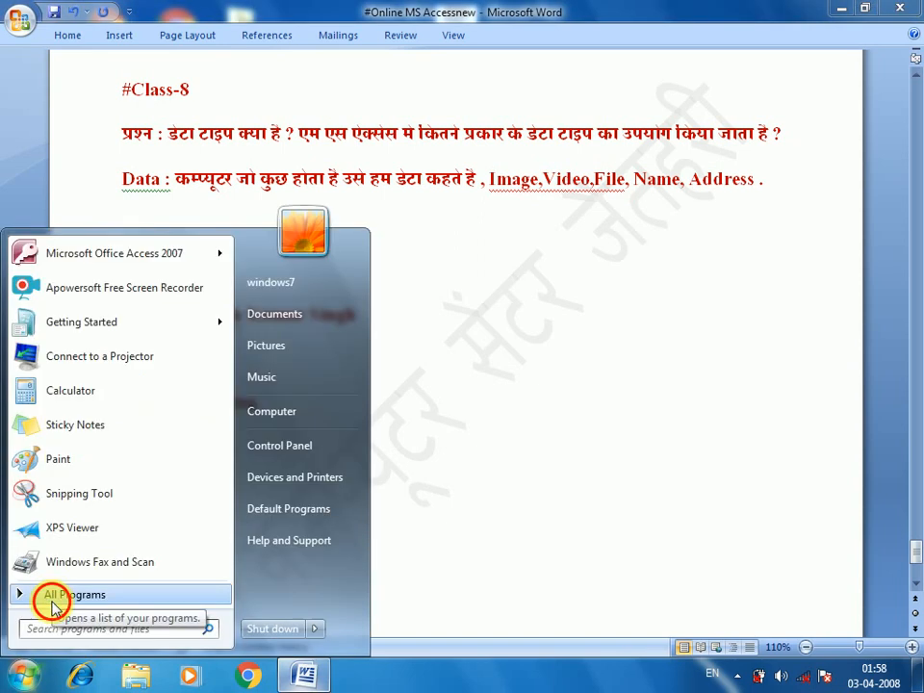
Step: Launch Microsoft Office Access 2007 from All Programs > Microsoft Office
left_click(53, 601)
left_click(69, 537)
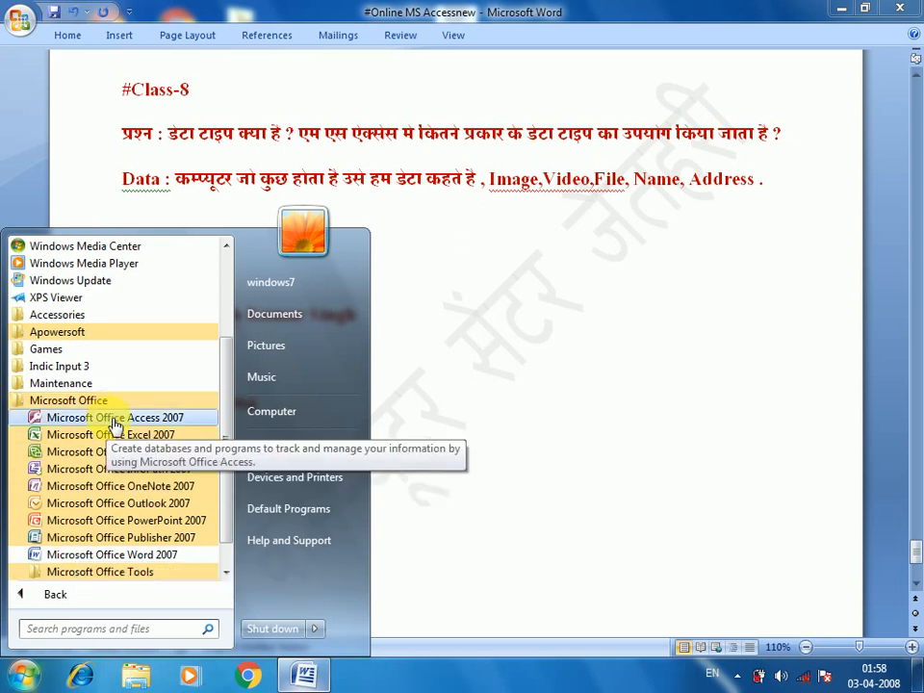
left_click(106, 416)
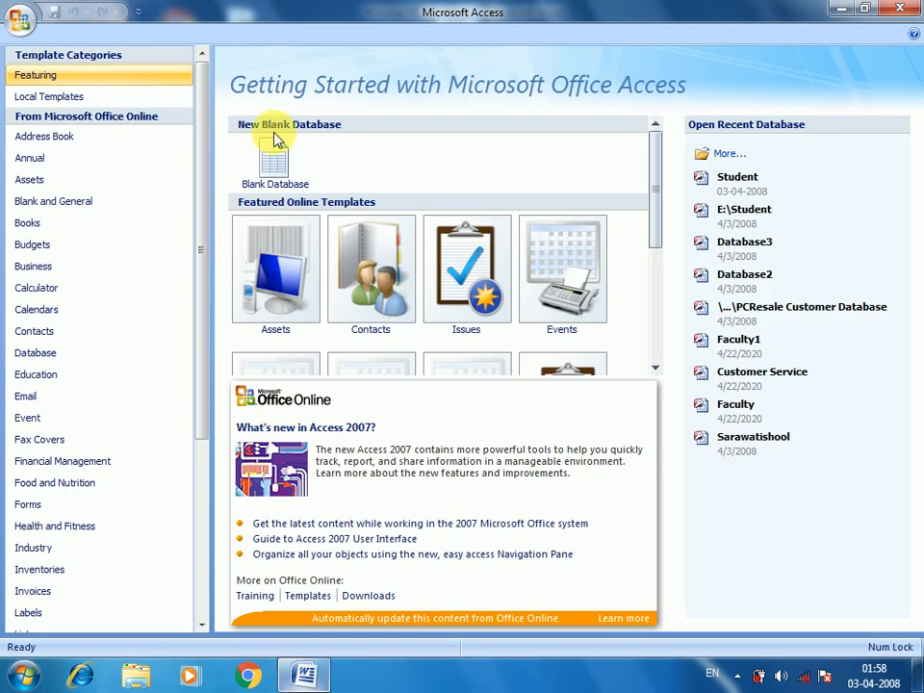
Step: Create a blank Access database named Student in Documents
left_click(267, 178)
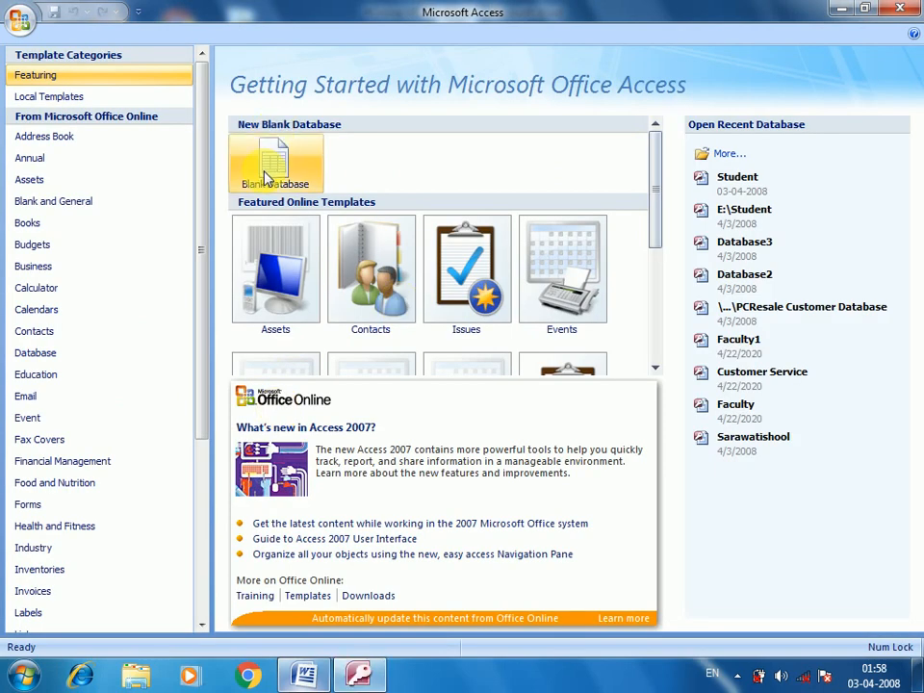
left_click(268, 175)
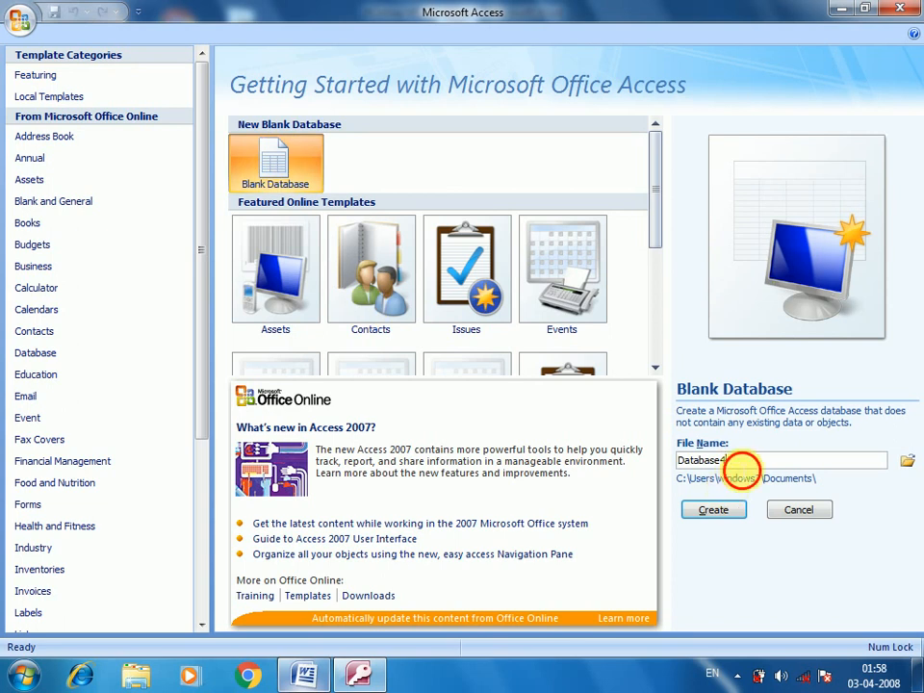
left_click_drag(742, 459, 677, 457)
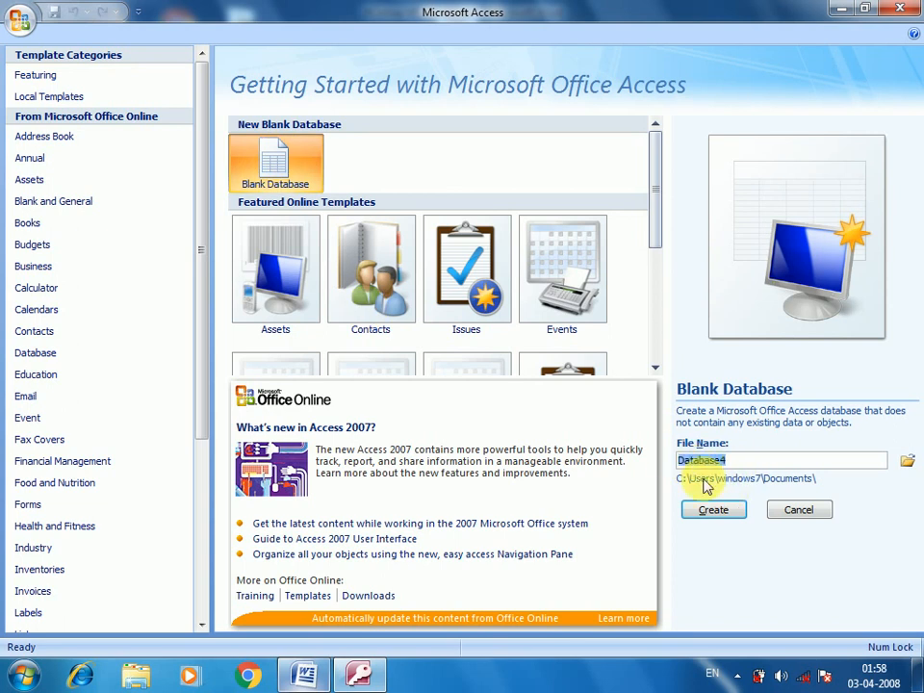
type("S")
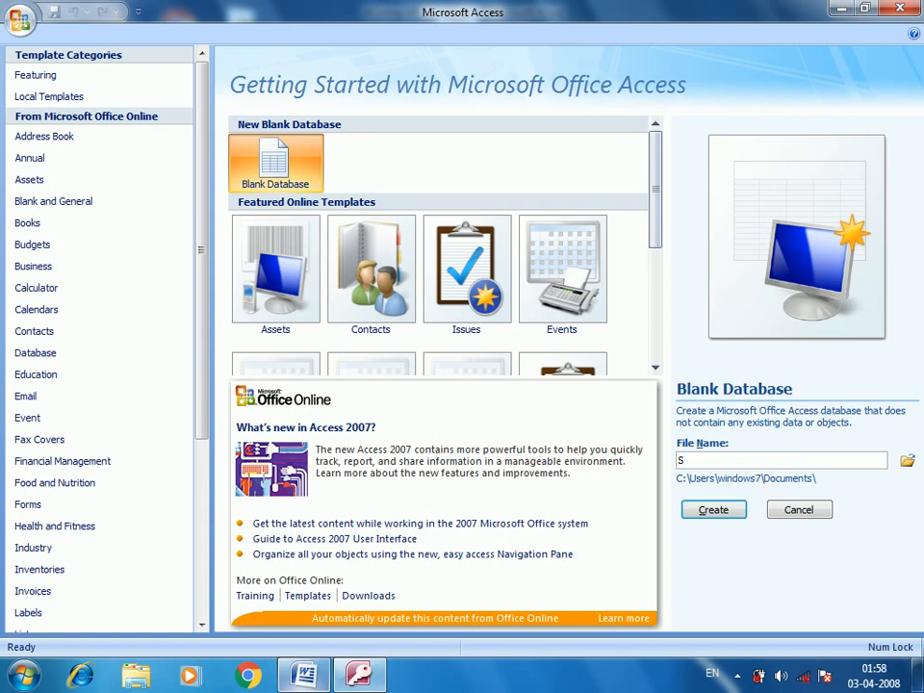
type("tudent")
left_click(716, 512)
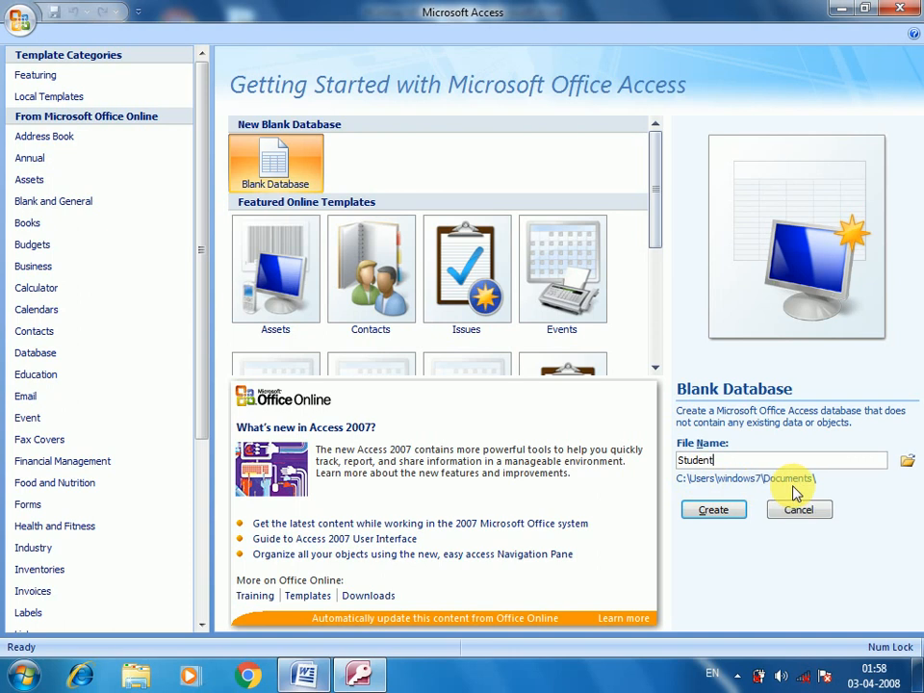
left_click(701, 518)
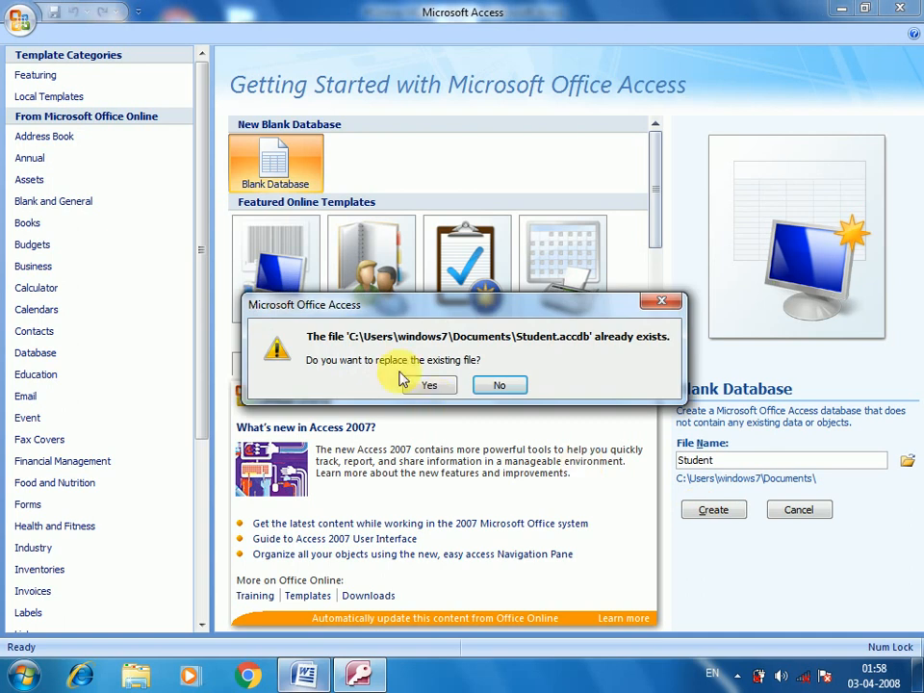
Step: Replace the existing Student.accdb and open Table1 in Design View
left_click(438, 386)
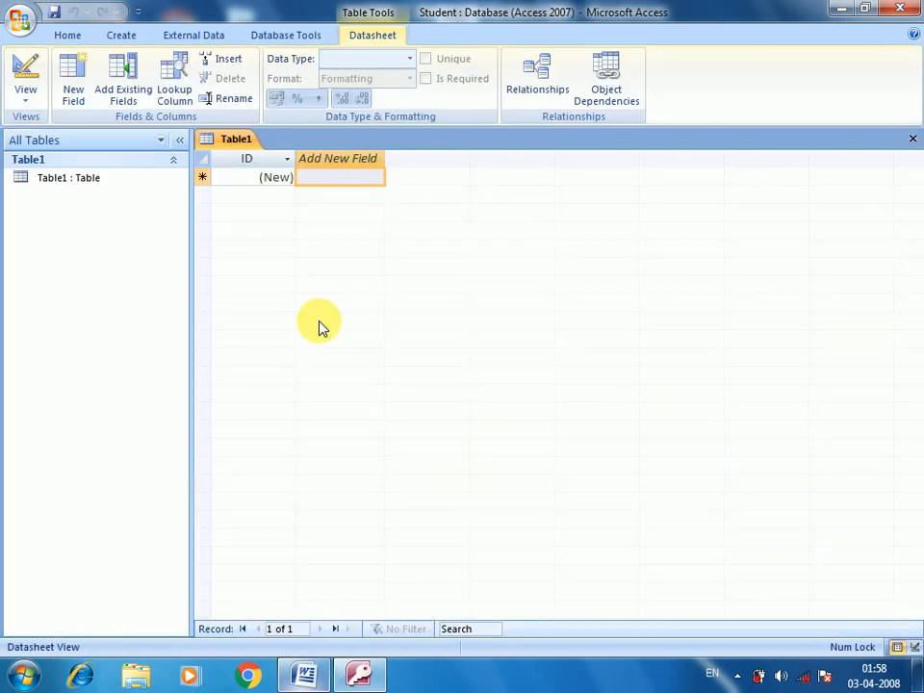
left_click(65, 183)
right_click(66, 184)
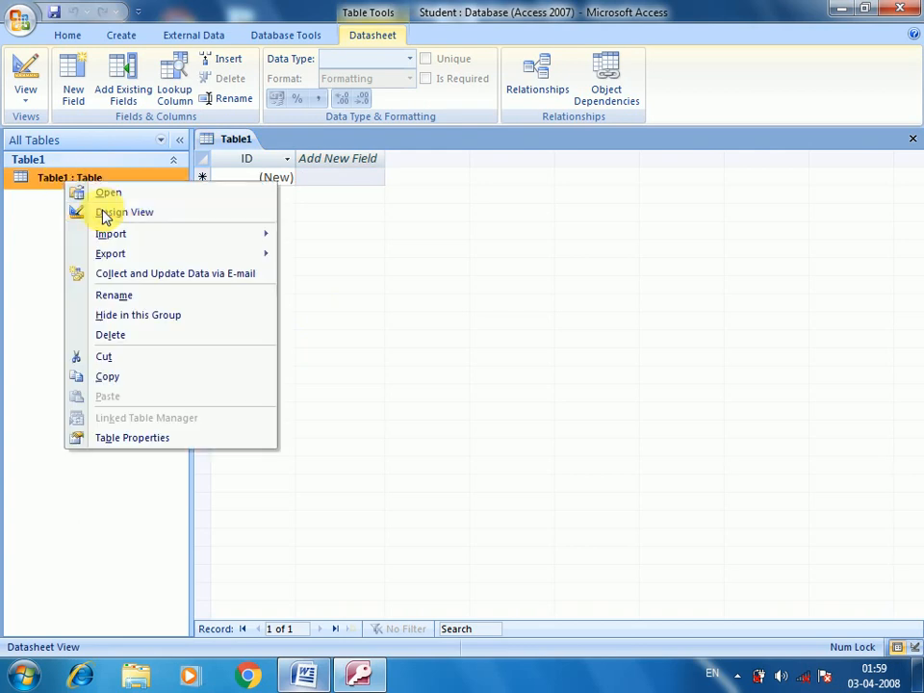
left_click(108, 213)
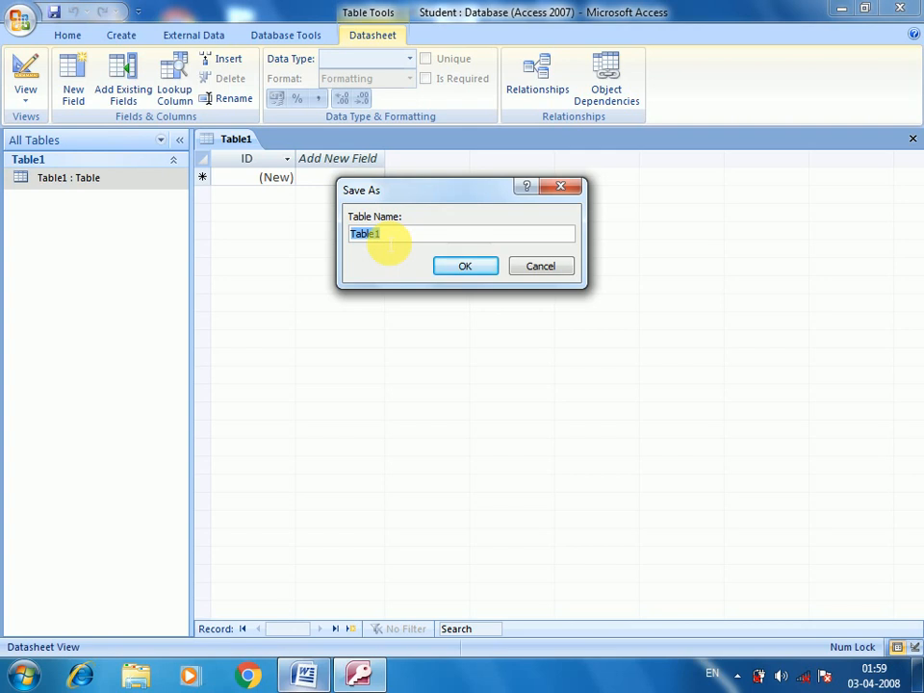
Step: Save the new table with the name DCA Class
type("DCA ")
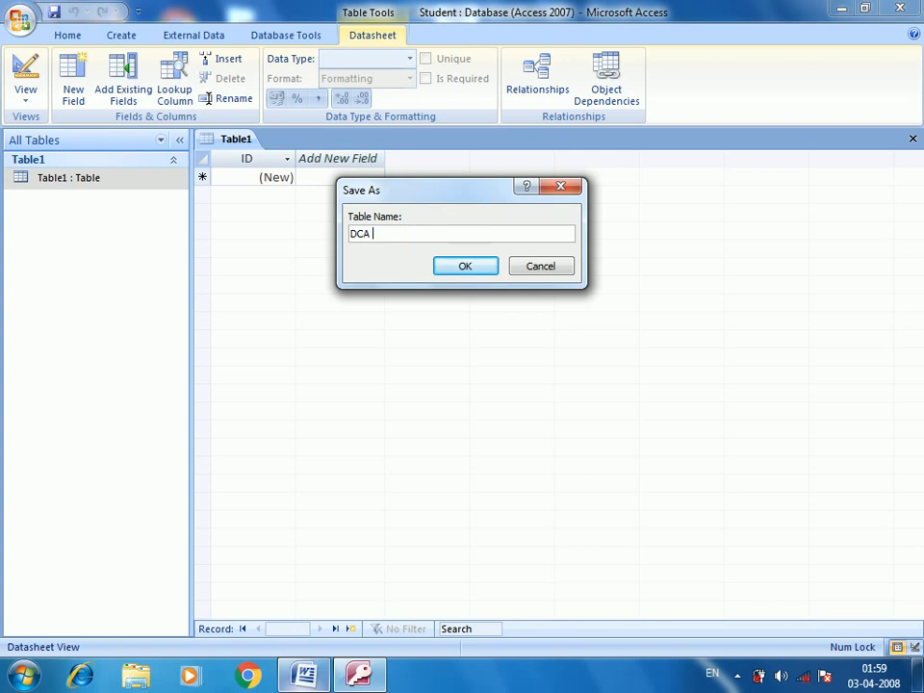
type("Class")
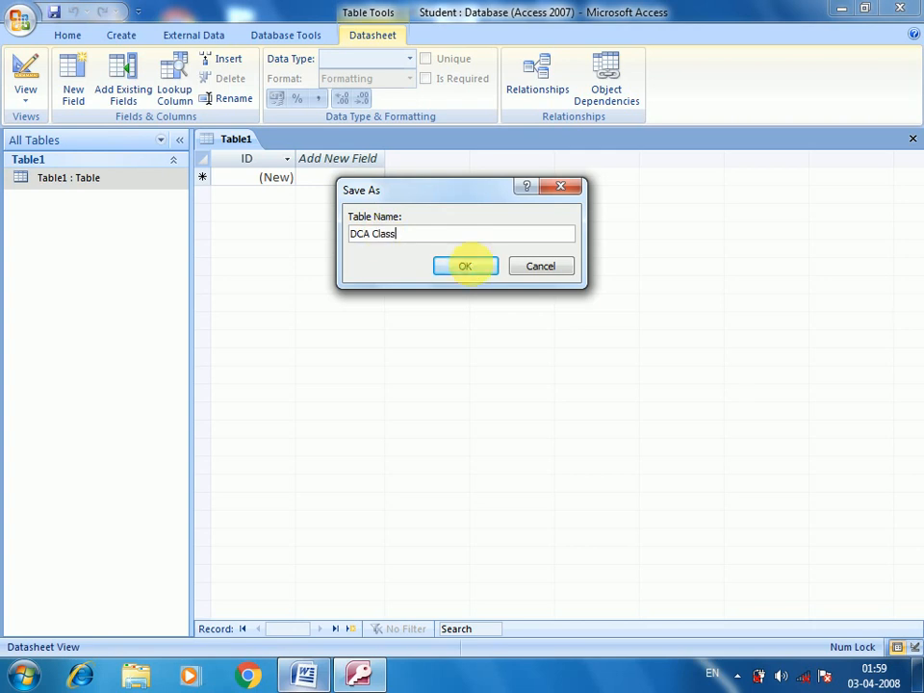
left_click(468, 267)
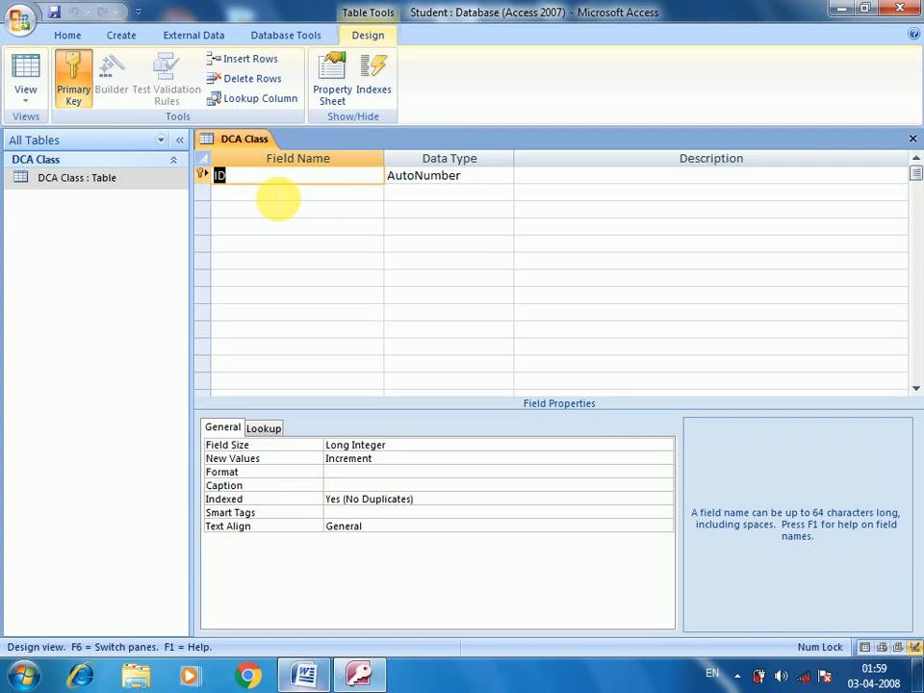
Step: Add a Student_Name field below ID with the Text data type
left_click(299, 195)
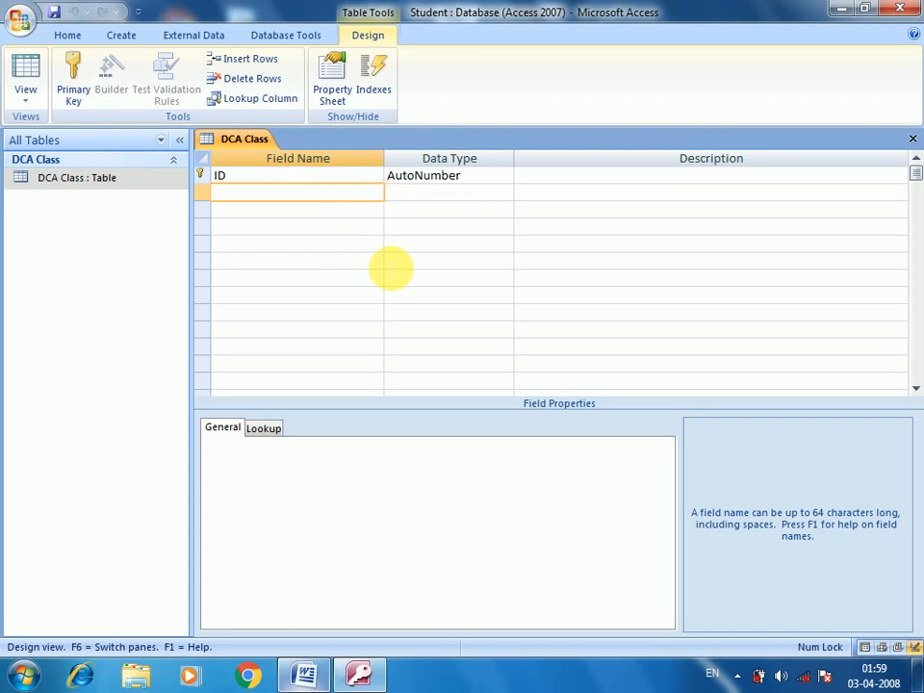
type("Student_Name")
key("Tab")
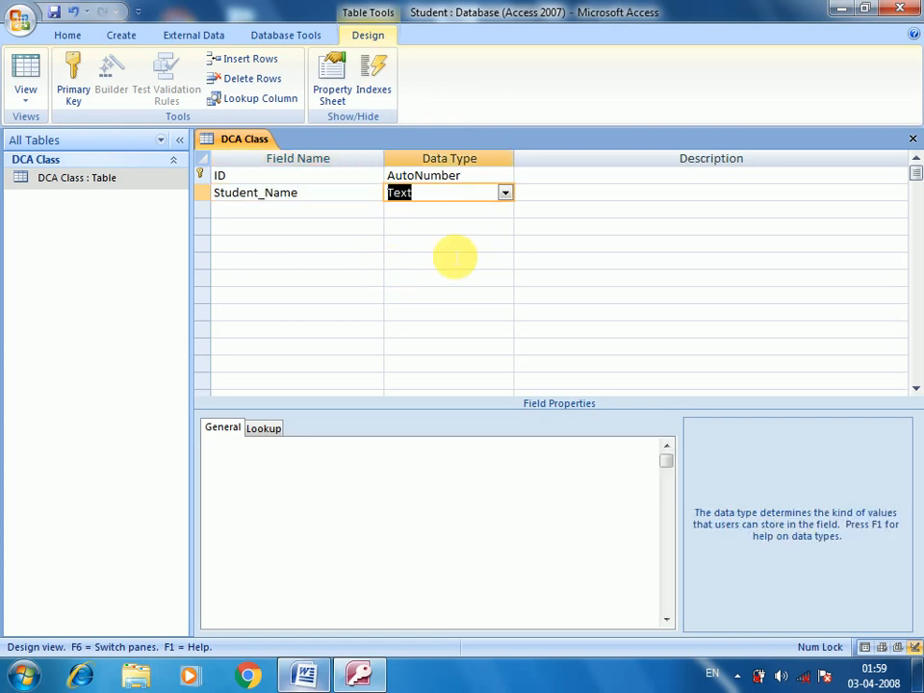
left_click(504, 192)
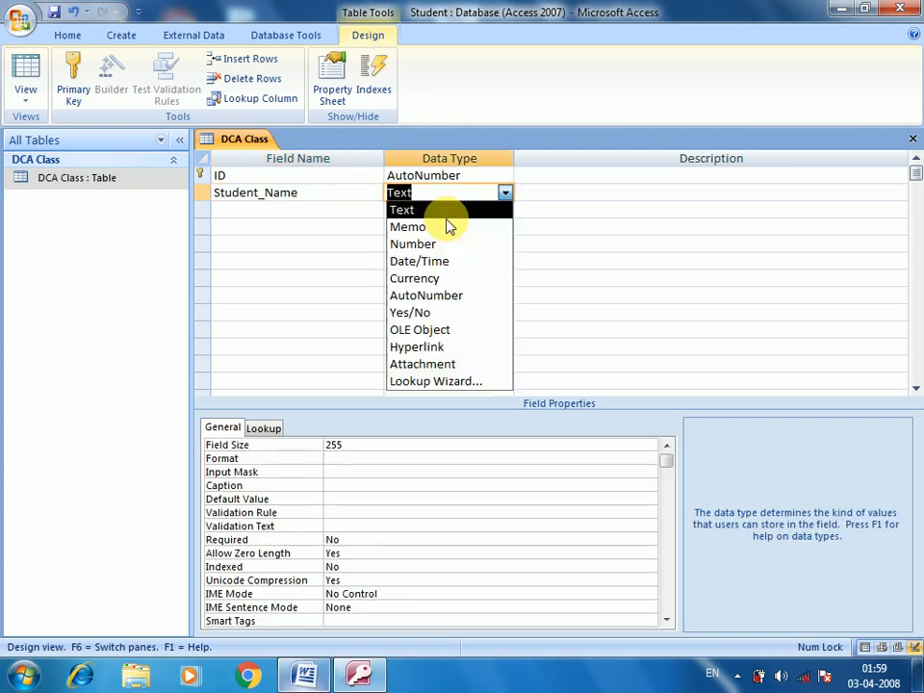
left_click(421, 212)
left_click(510, 208)
left_click(504, 207)
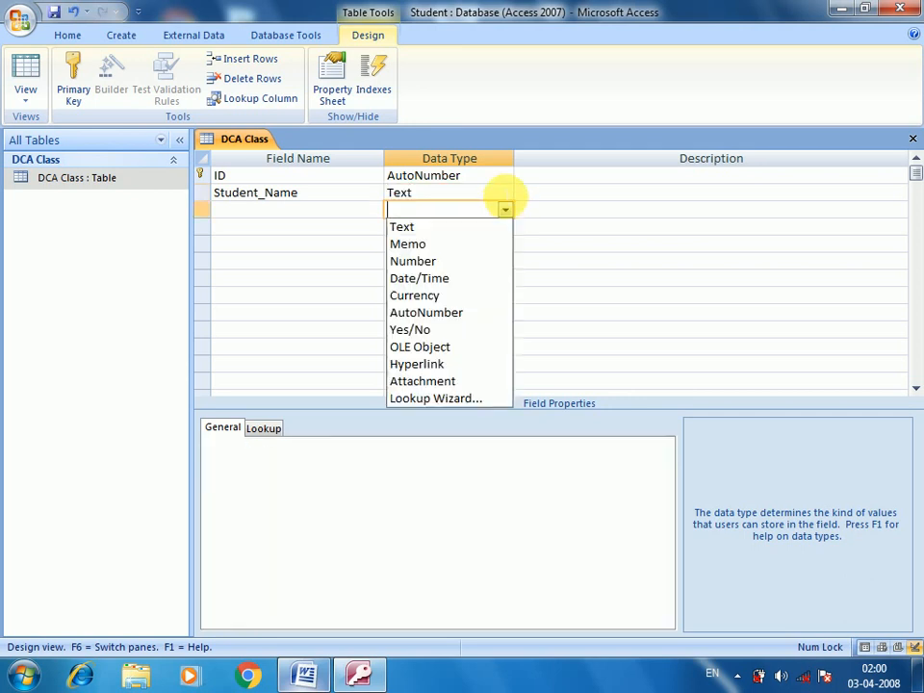
left_click(506, 197)
left_click(507, 198)
left_click(502, 196)
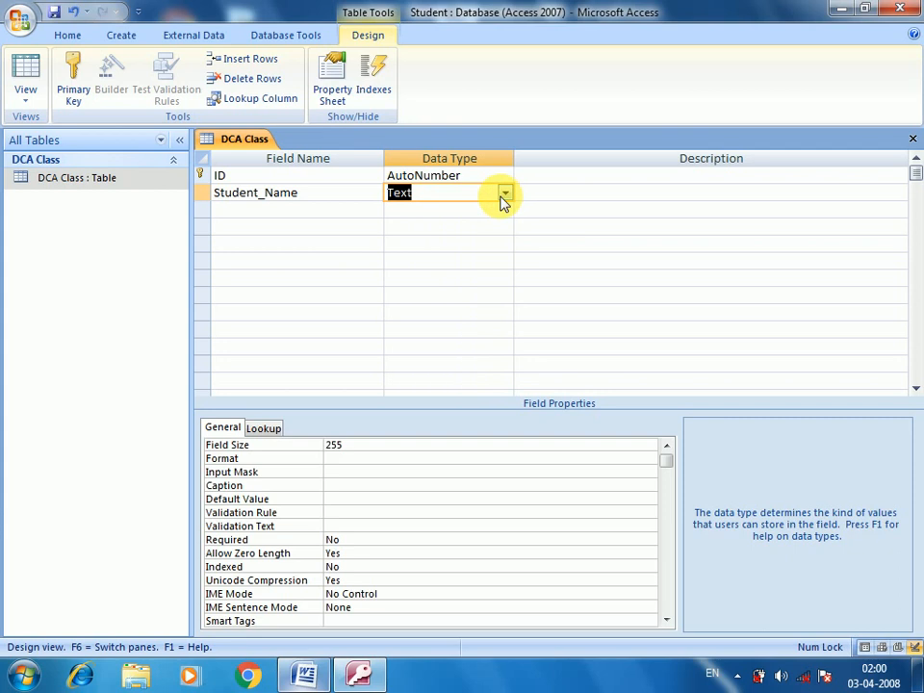
left_click(504, 197)
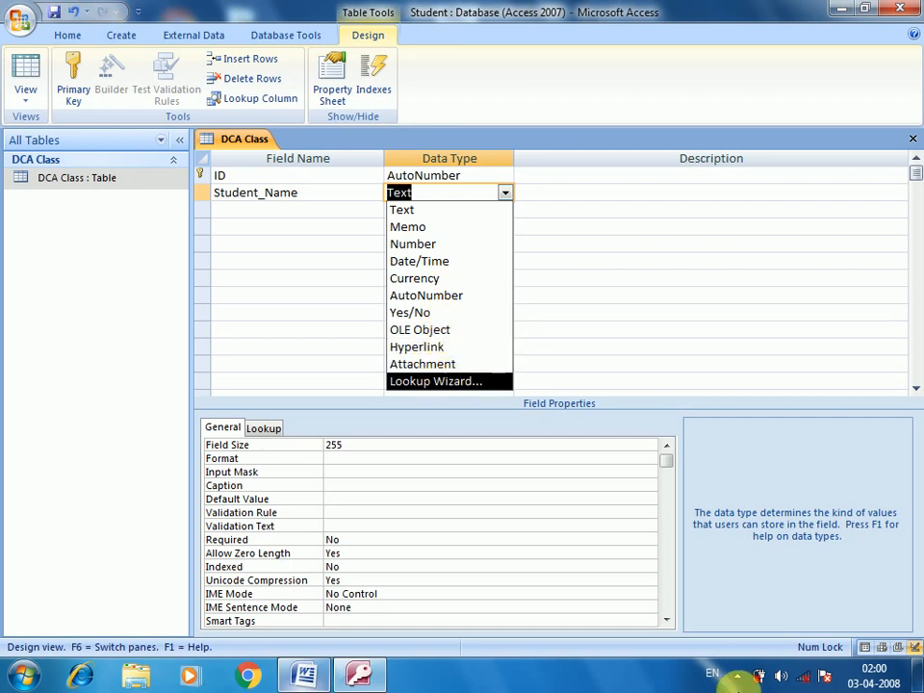
left_click(737, 676)
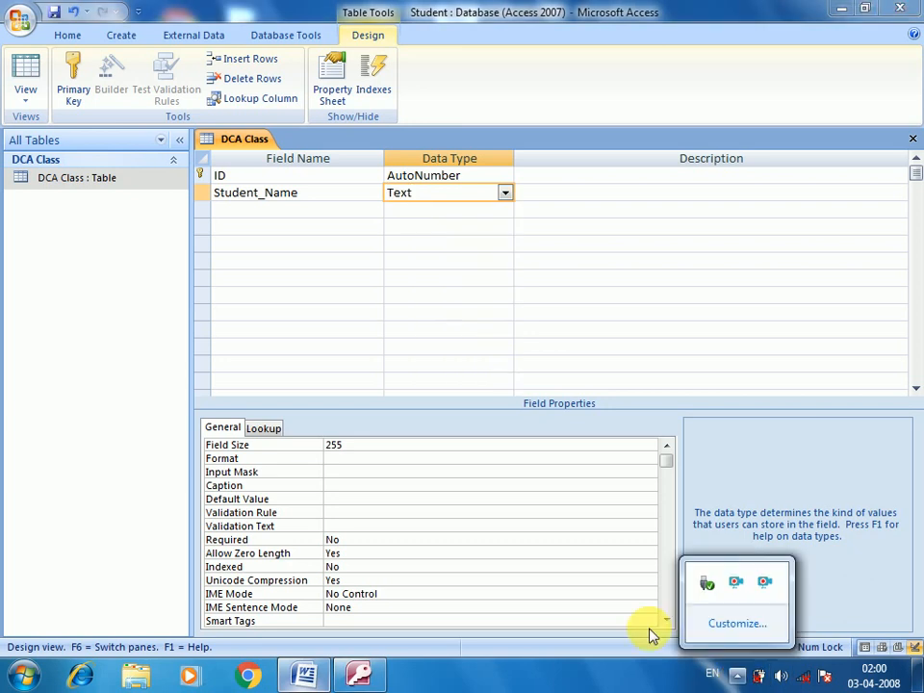
left_click(435, 191)
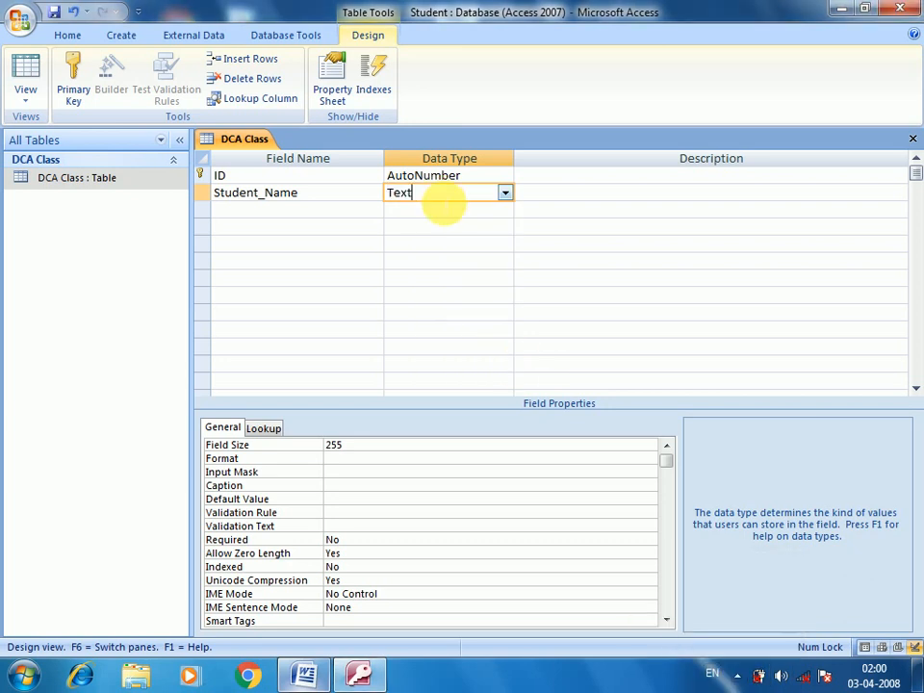
left_click(504, 192)
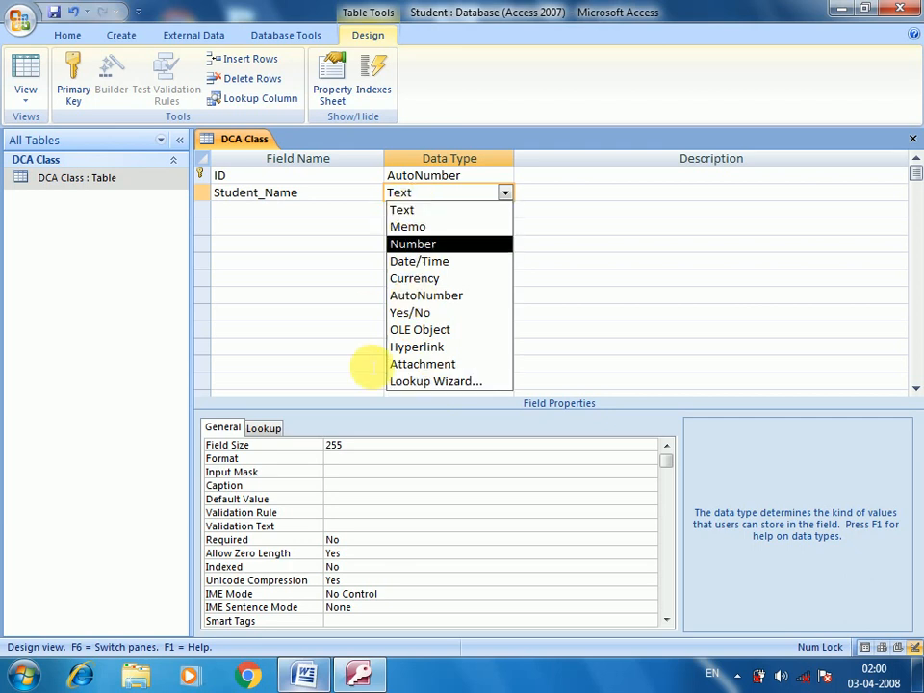
left_click(301, 671)
Step: Add a numbered heading '1. Text Data Type:' on a new line below the DOB entry
scroll(289, 462, "down", 2)
left_click(328, 375)
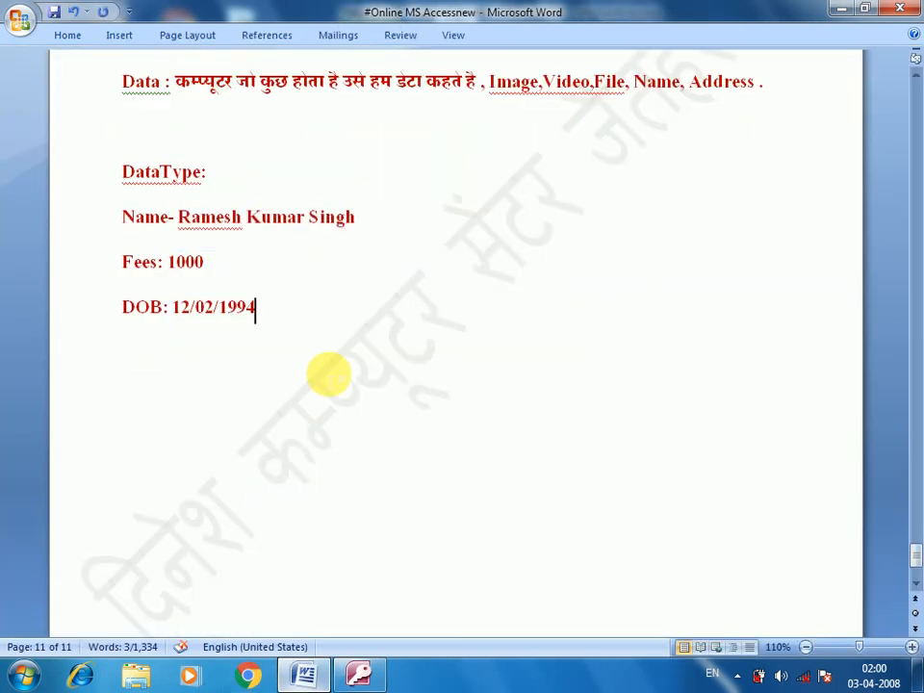
key("Return")
key("Return")
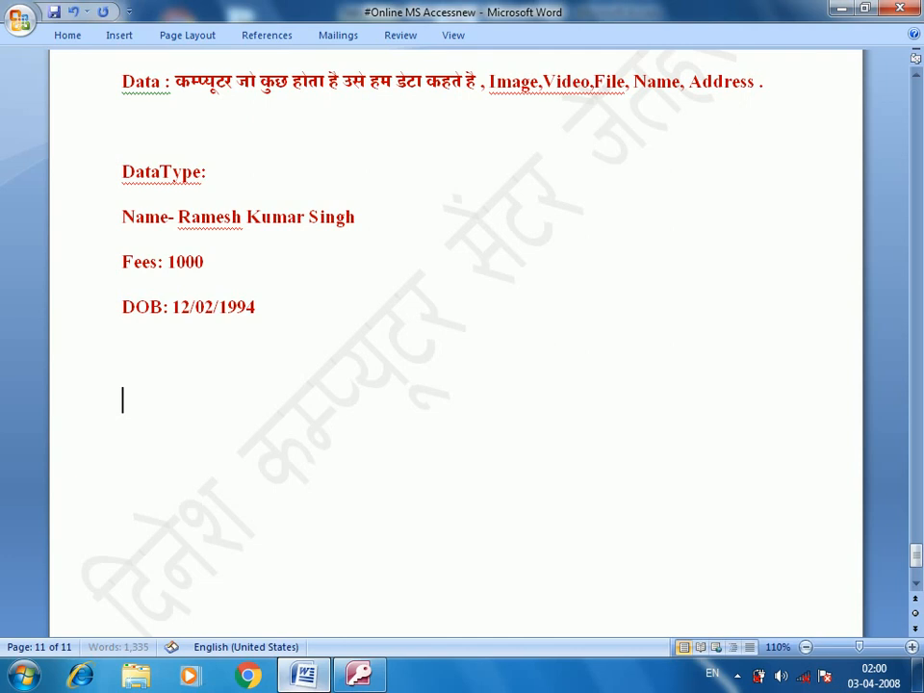
type("1.")
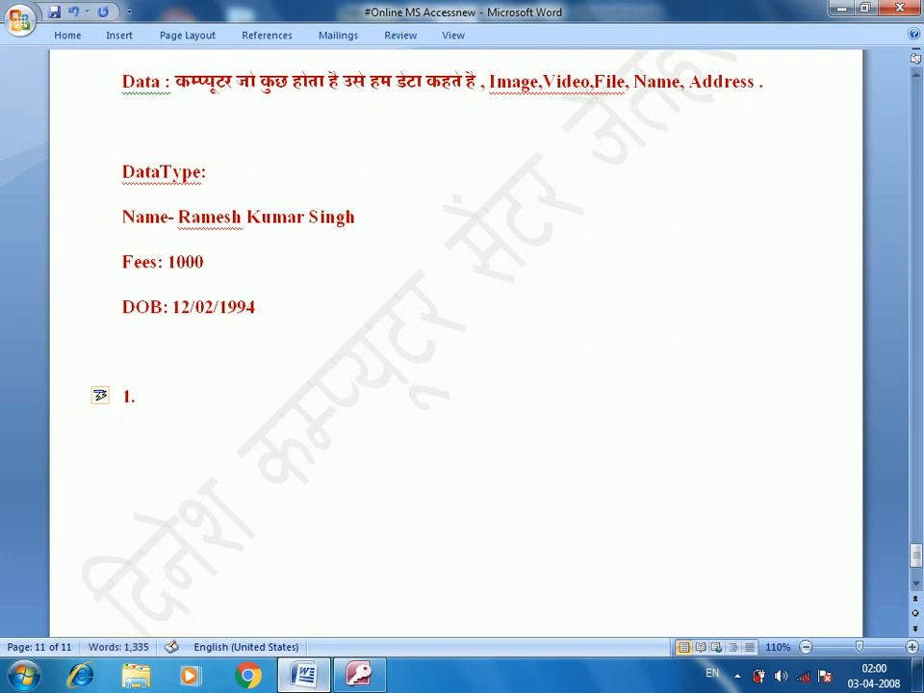
type(" Text Data Type")
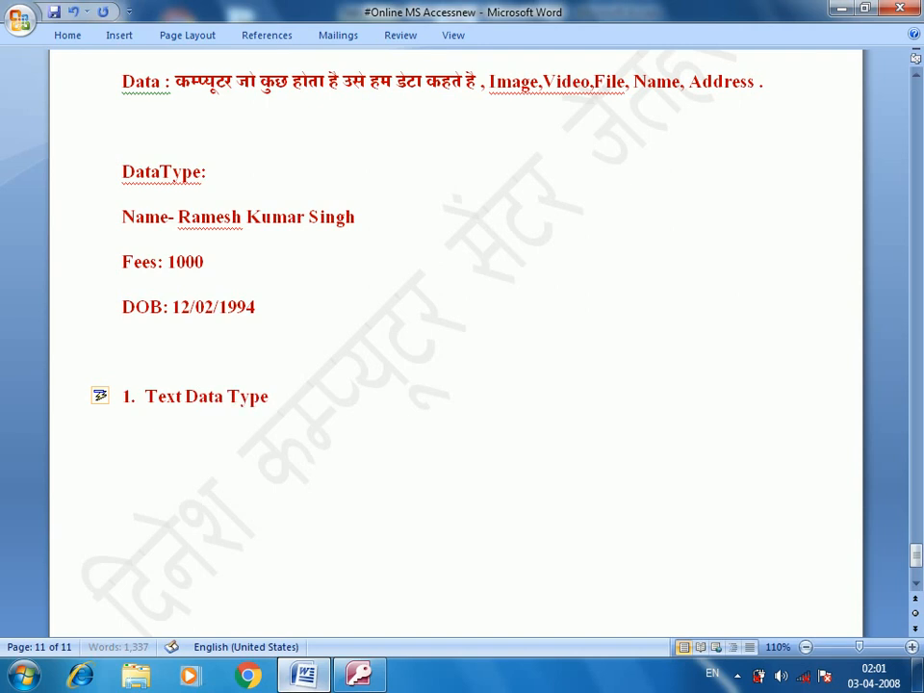
type(":")
Step: Write the mixed Hindi-English definition: it stores A to Z, a to z, 0 to 9 and symbols
key("alt+shift")
type("इस")
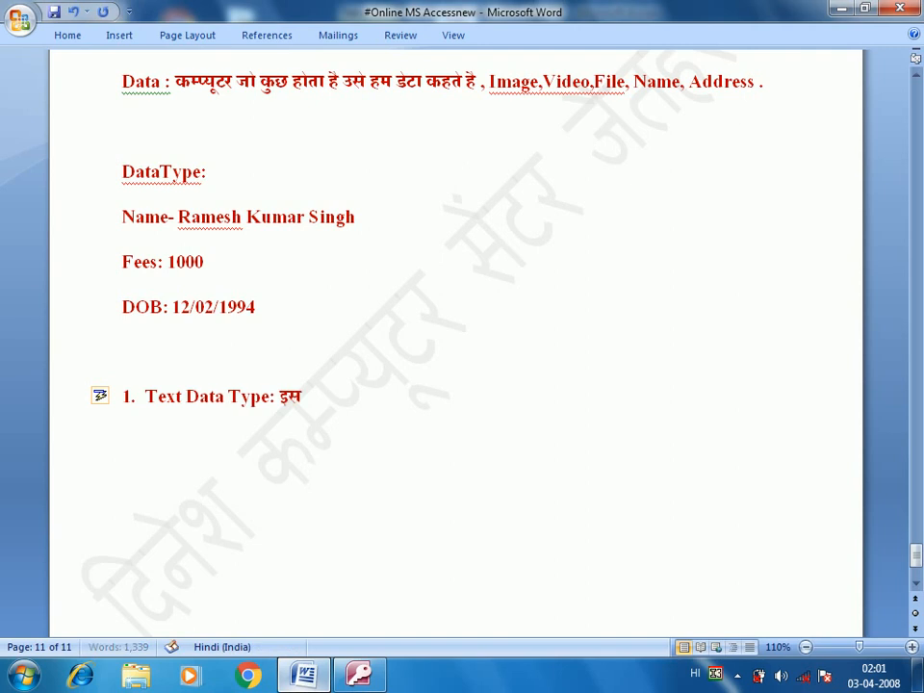
type(" डेटा टा")
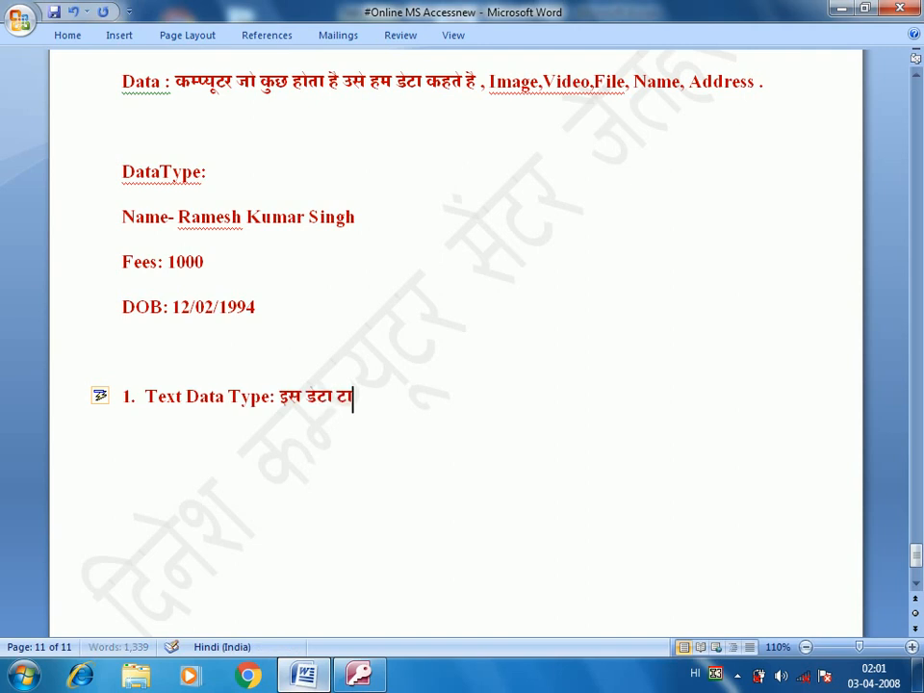
type("इप म")
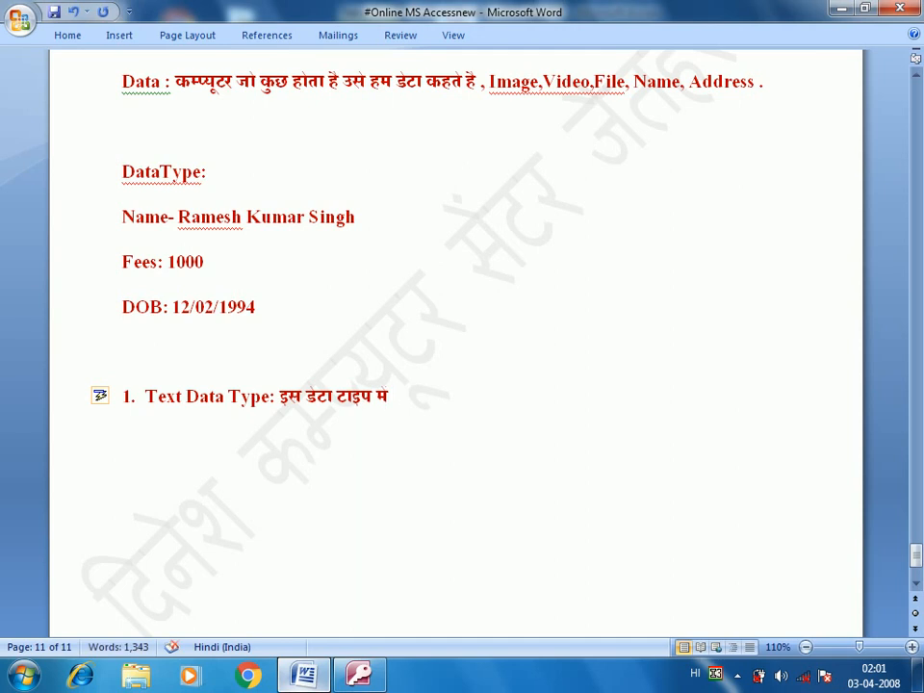
key("alt+shift")
type("AT")
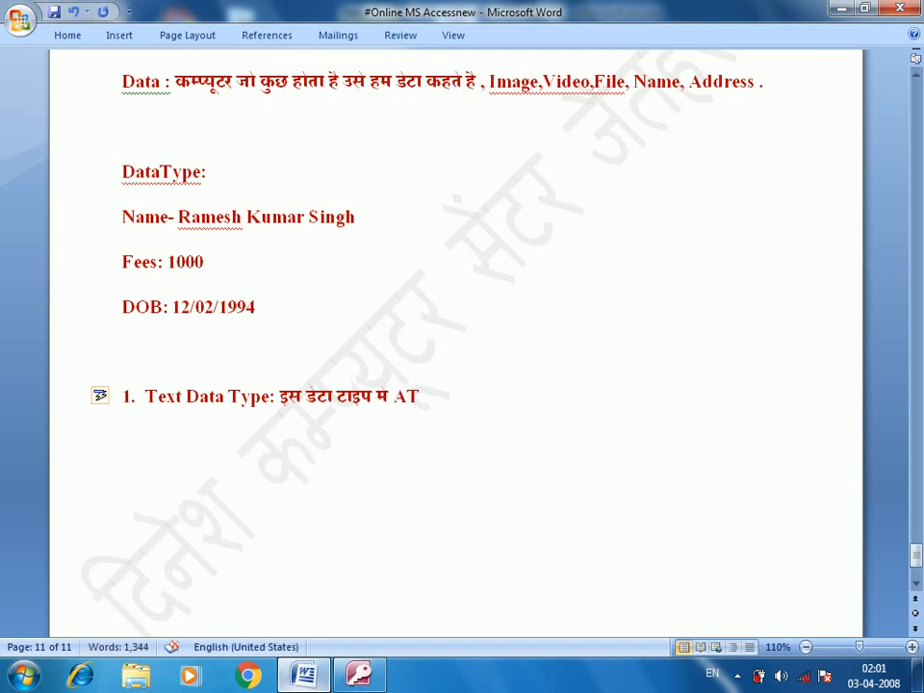
key("BackSpace")
type("ToZ")
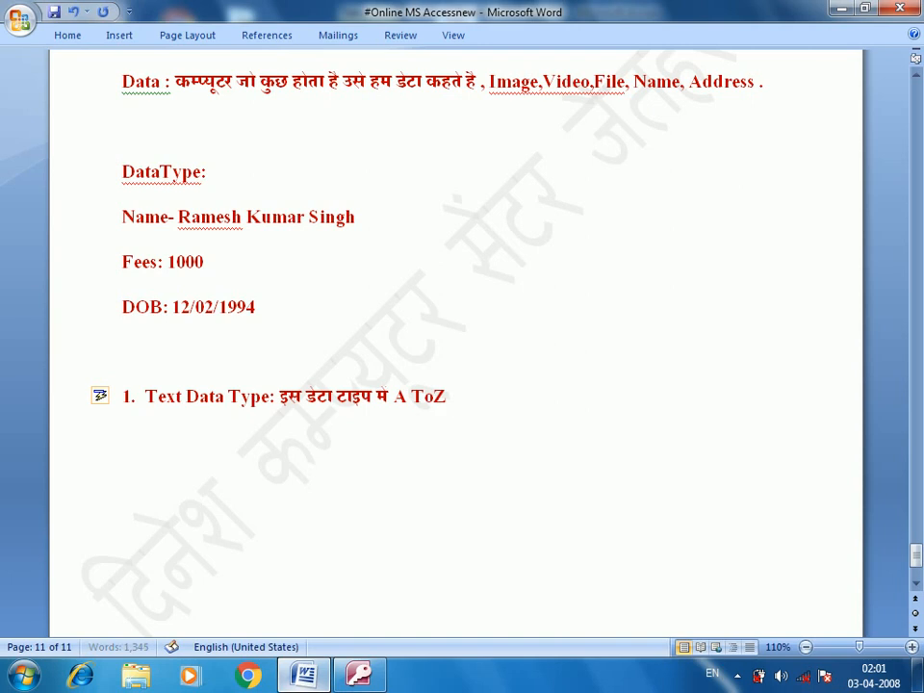
type(" .")
type("a to")
type(" z")
type(" , 0 t")
type("o")
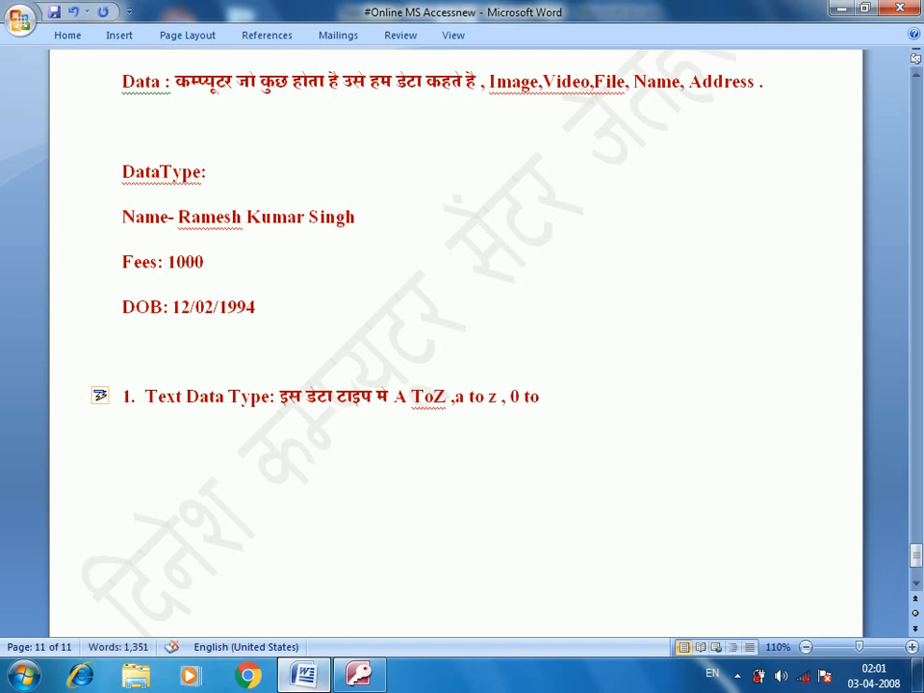
type("9, and")
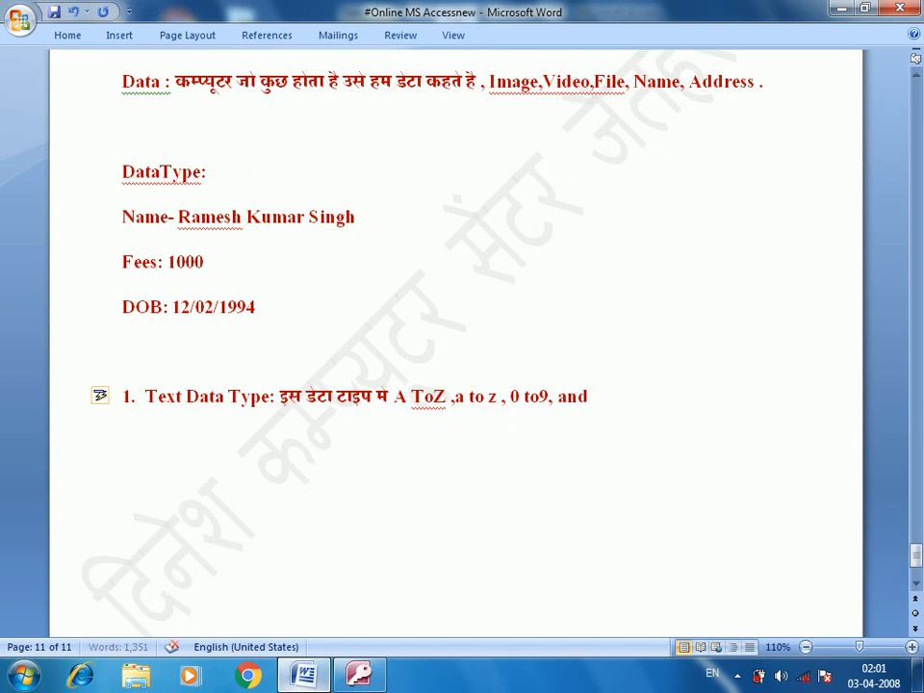
type(" symboll")
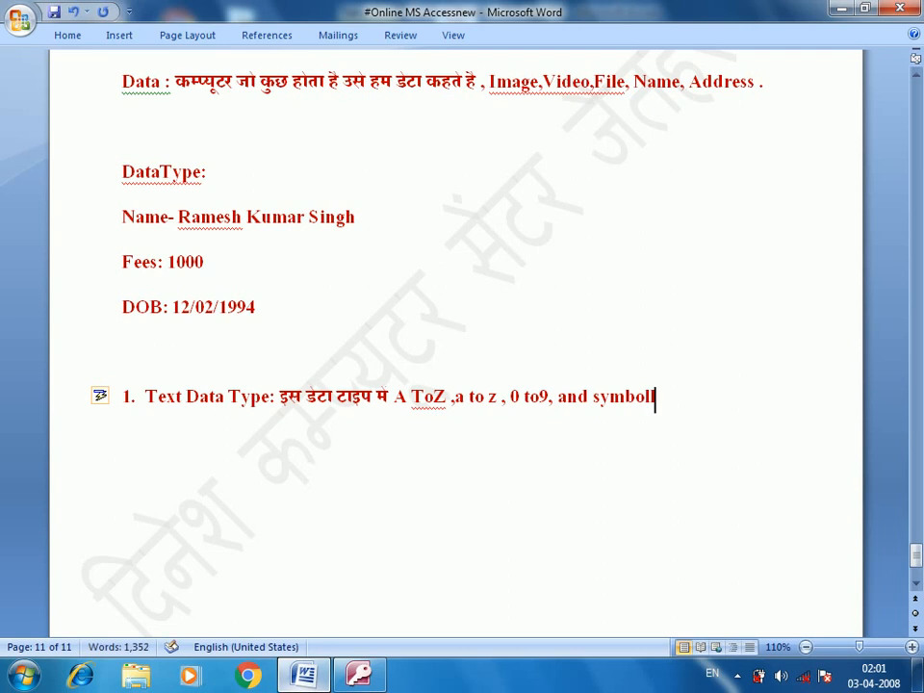
key("BackSpace")
key("alt+shift")
type("को स्")
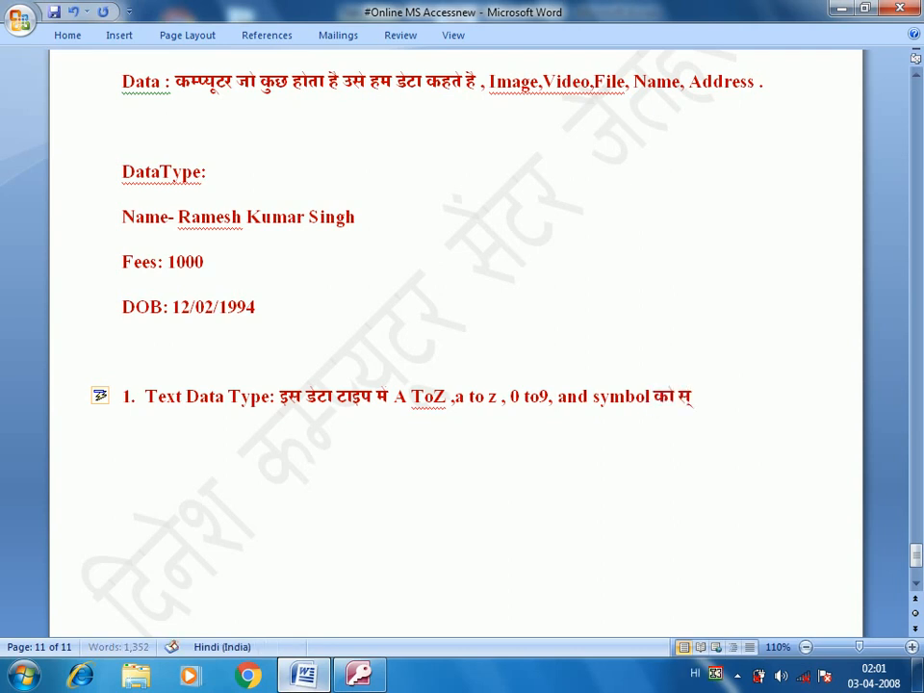
type("टोर िकया जाता")
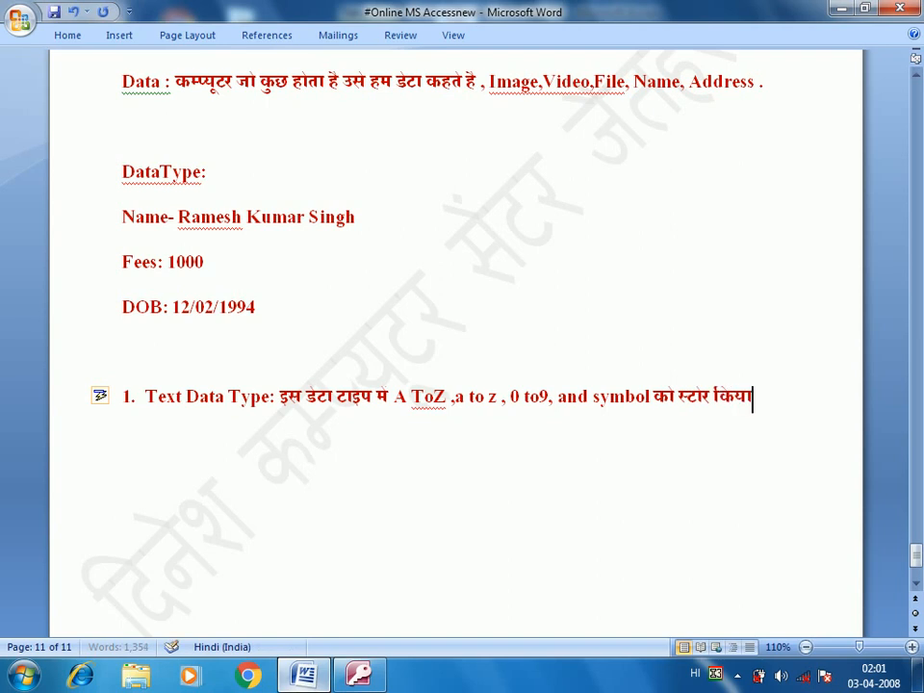
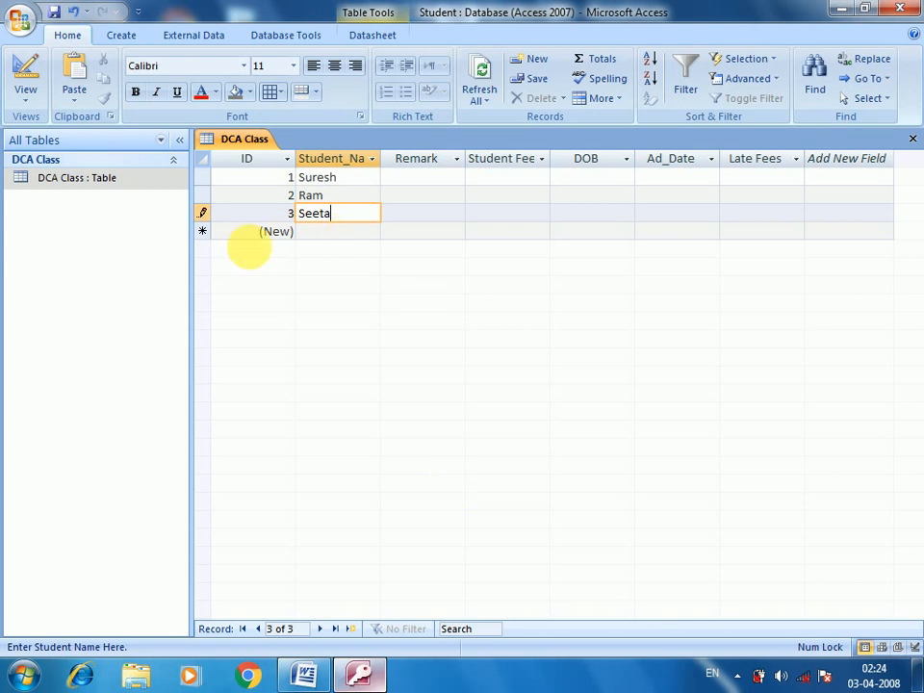
Step: Open the DCA Class table in Design View
left_click(144, 189)
right_click(146, 189)
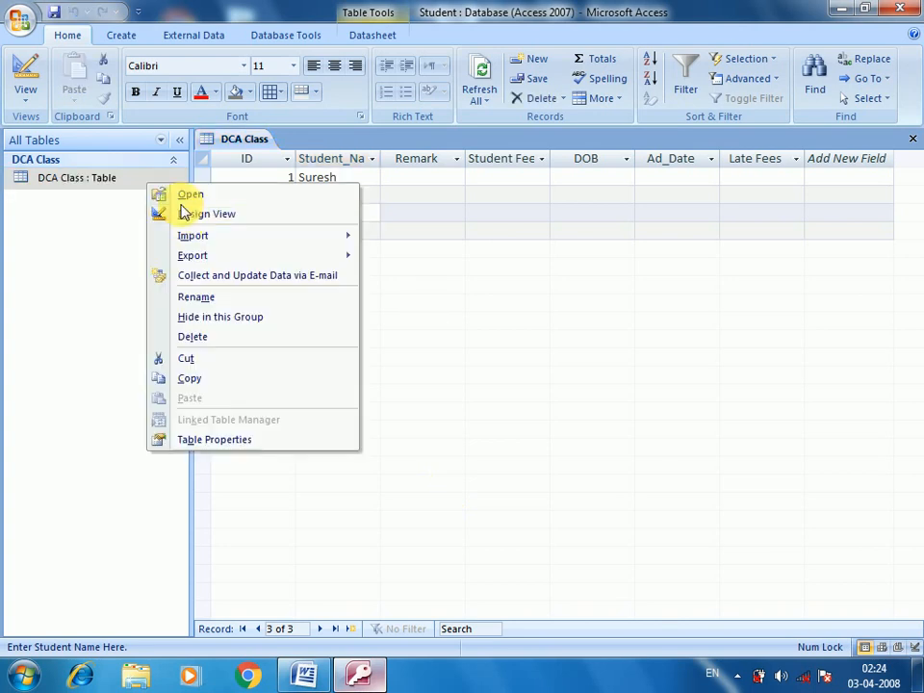
left_click(201, 213)
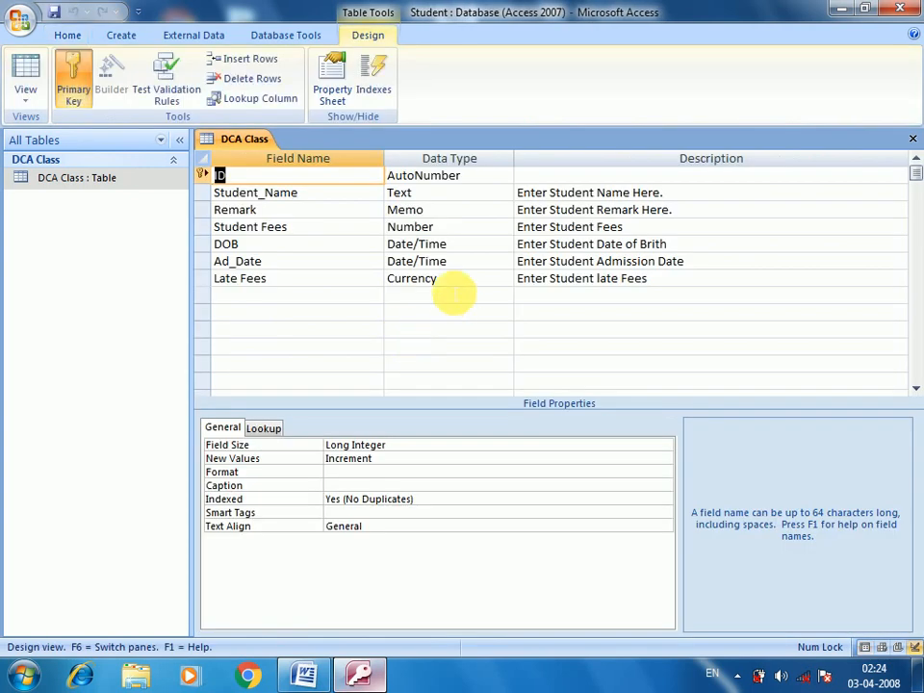
Step: Add a Yes/No field named Male, described 'Enter Student Gender', below Late Fees
left_click(450, 285)
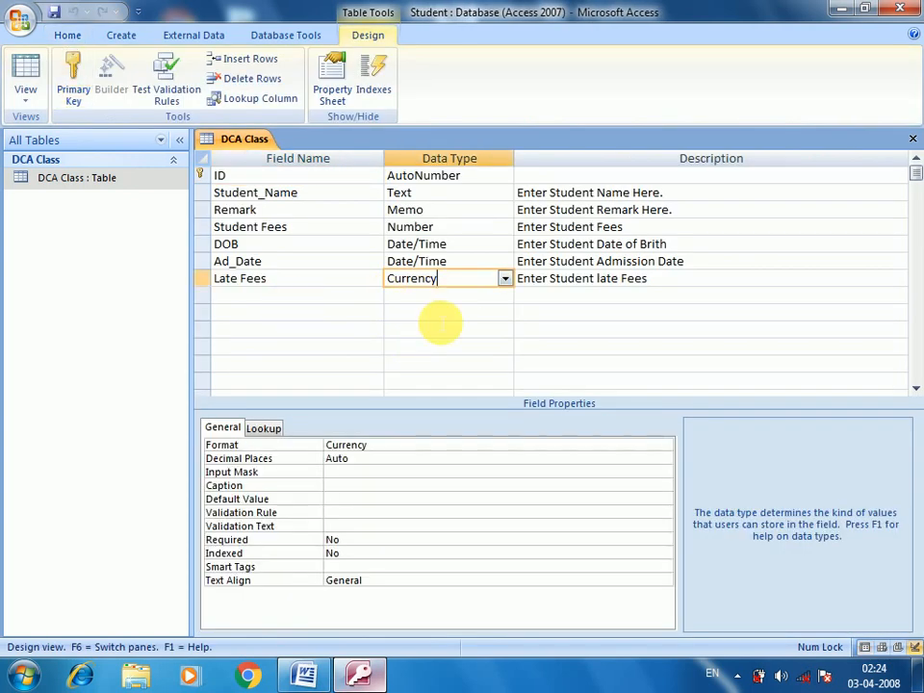
left_click(342, 297)
left_click(414, 296)
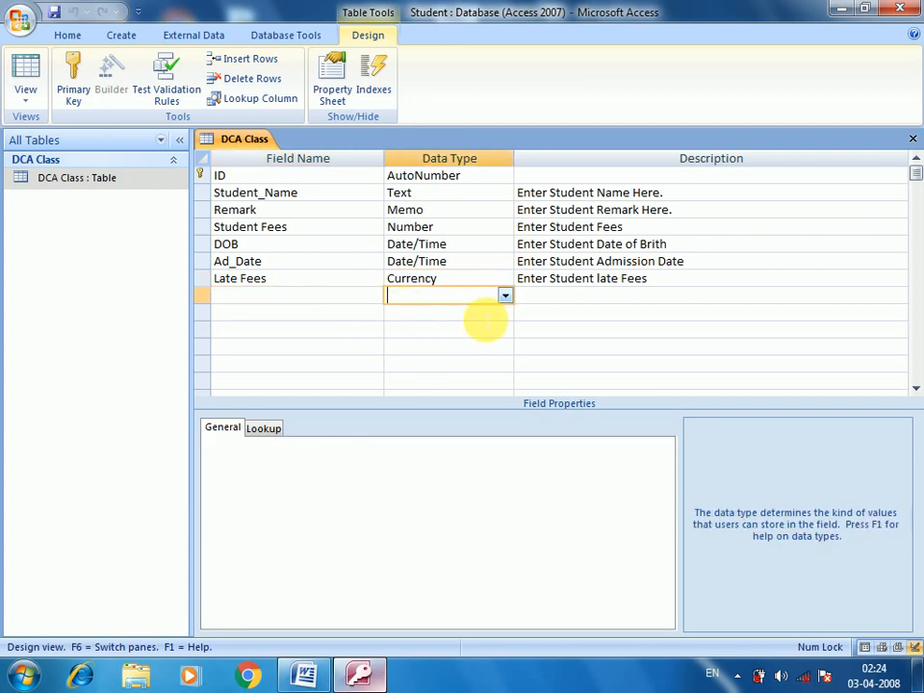
left_click(505, 295)
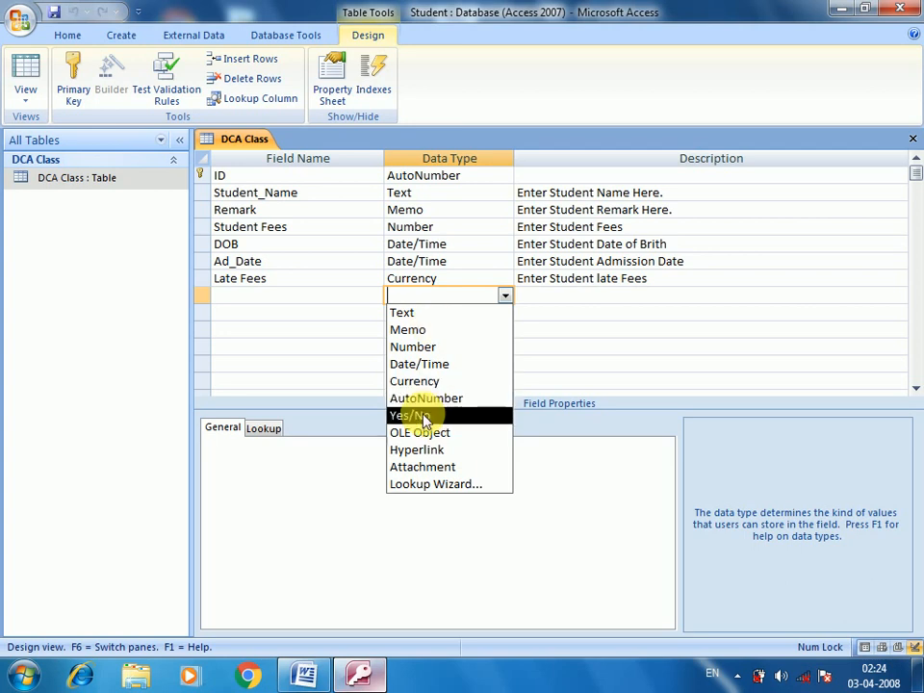
left_click(423, 416)
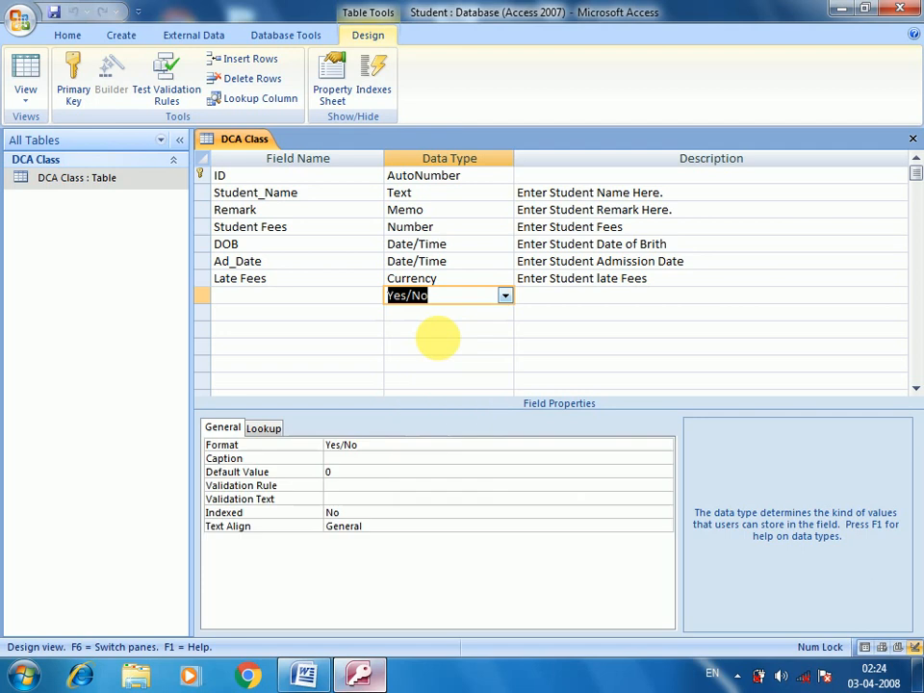
left_click(358, 300)
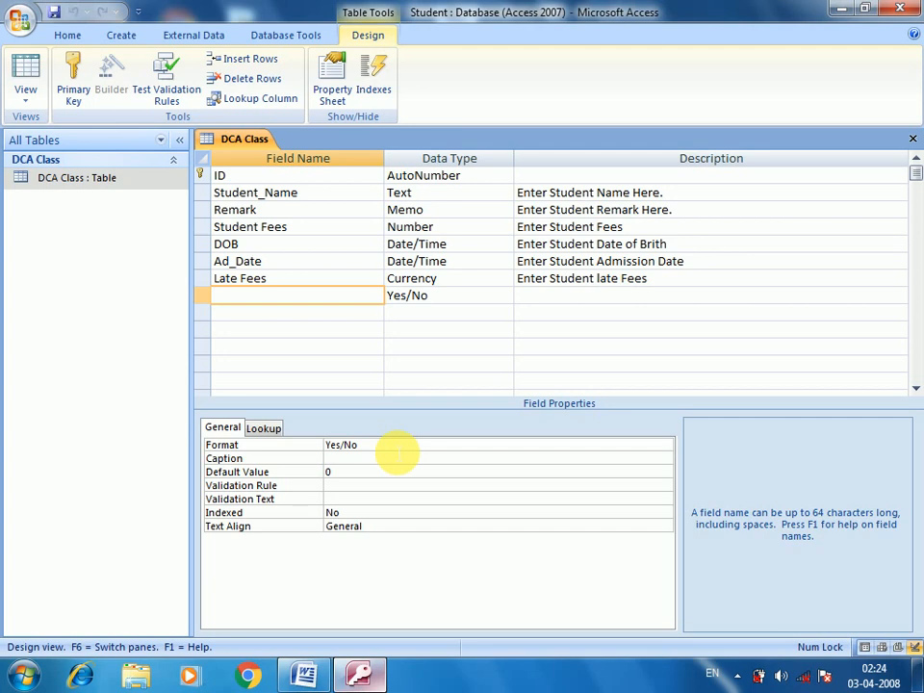
type("Male")
key("Tab")
key("Tab")
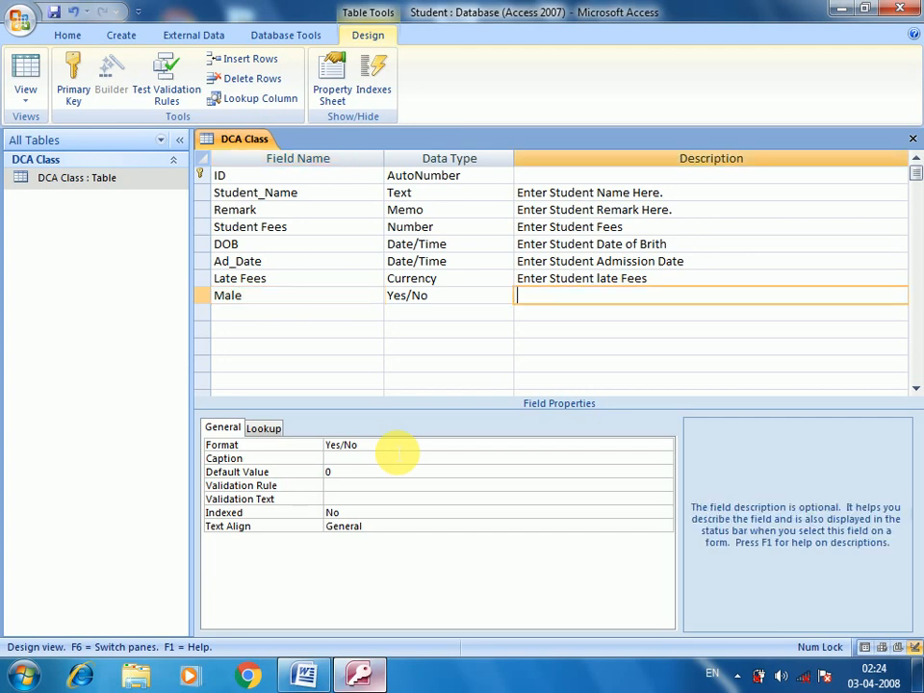
type("Enter Student Gender")
Step: Add a Yes/No field Female with description 'Enter Student Gender', then check both fields' types
key("Return")
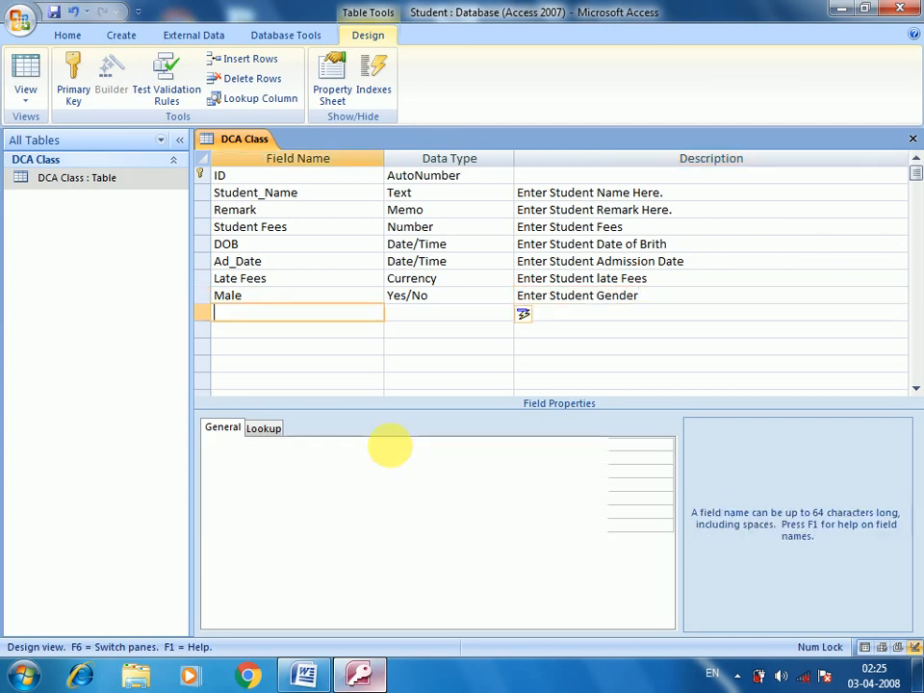
type("Female")
key("Return")
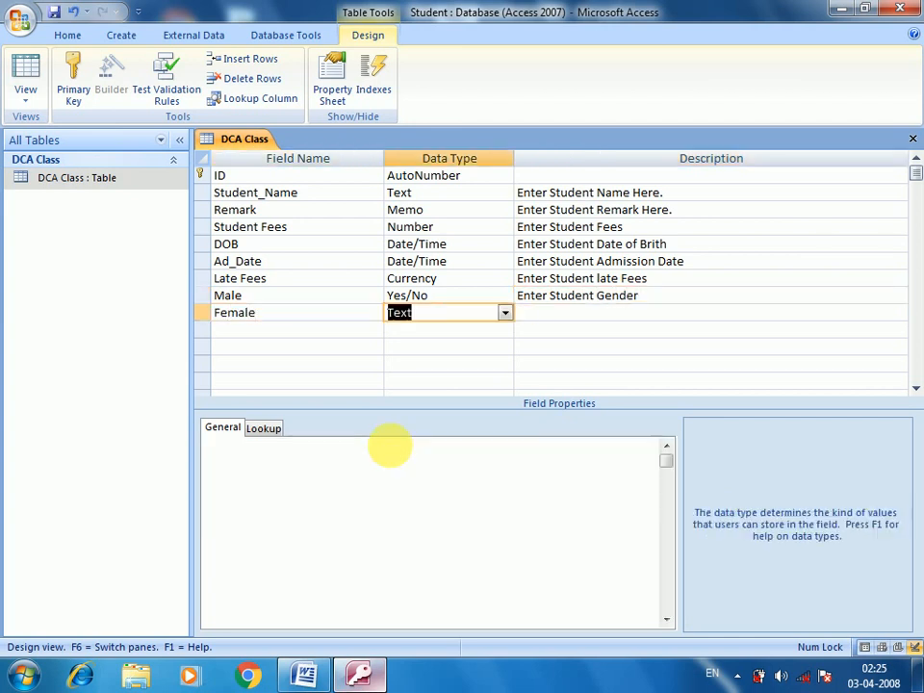
type("y")
key("Return")
type("Ent")
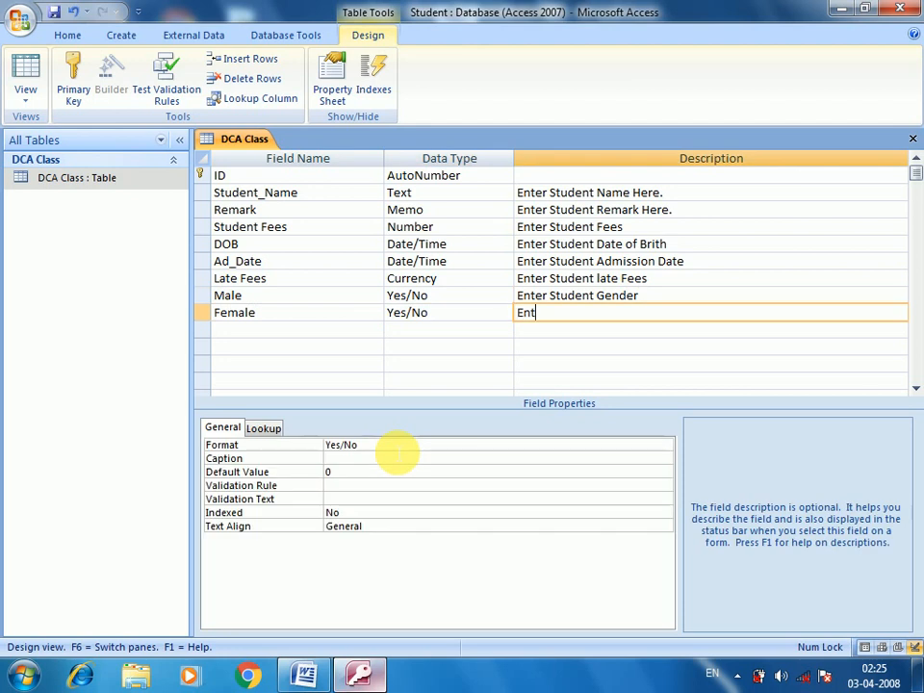
type("er Stude")
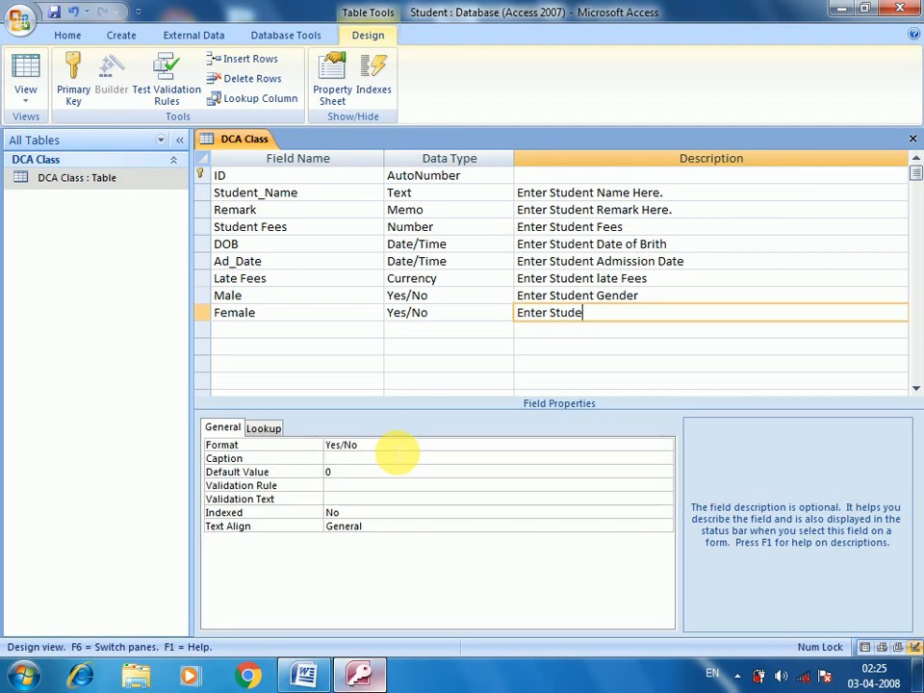
type("nt Gender")
key("Return")
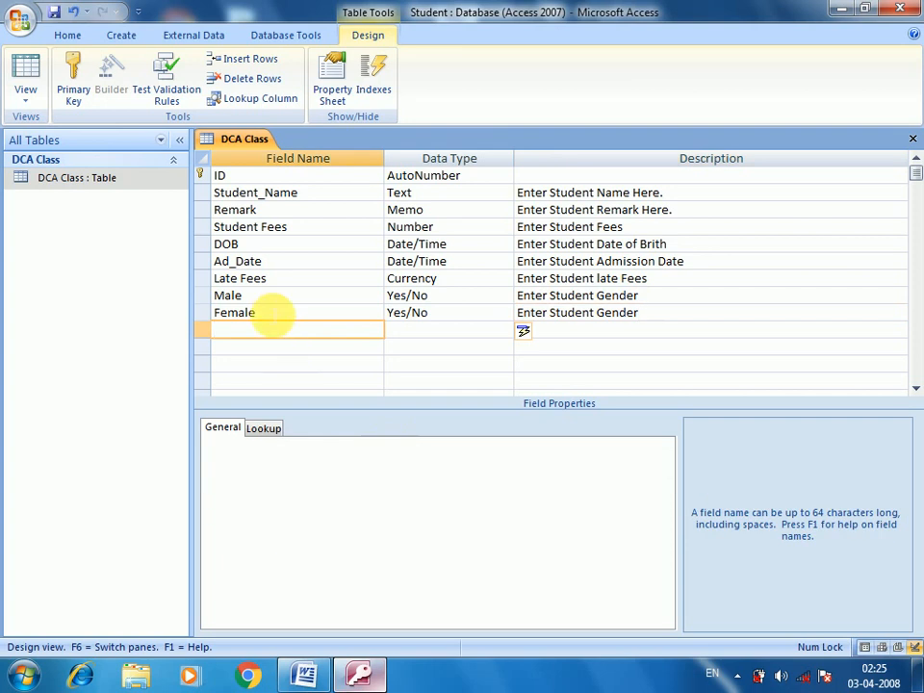
left_click(276, 297)
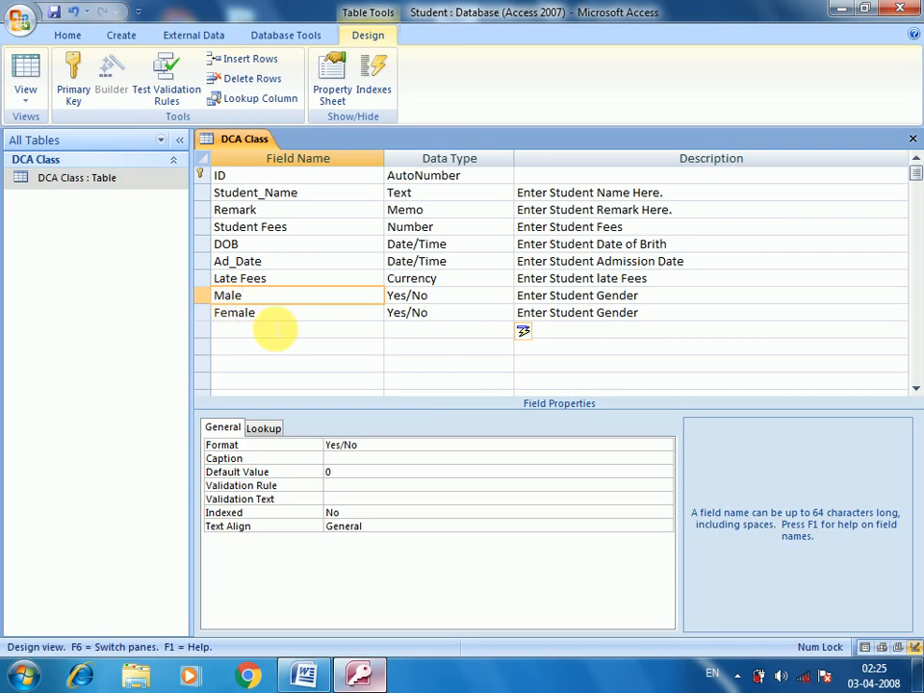
left_click(317, 314)
left_click(423, 316)
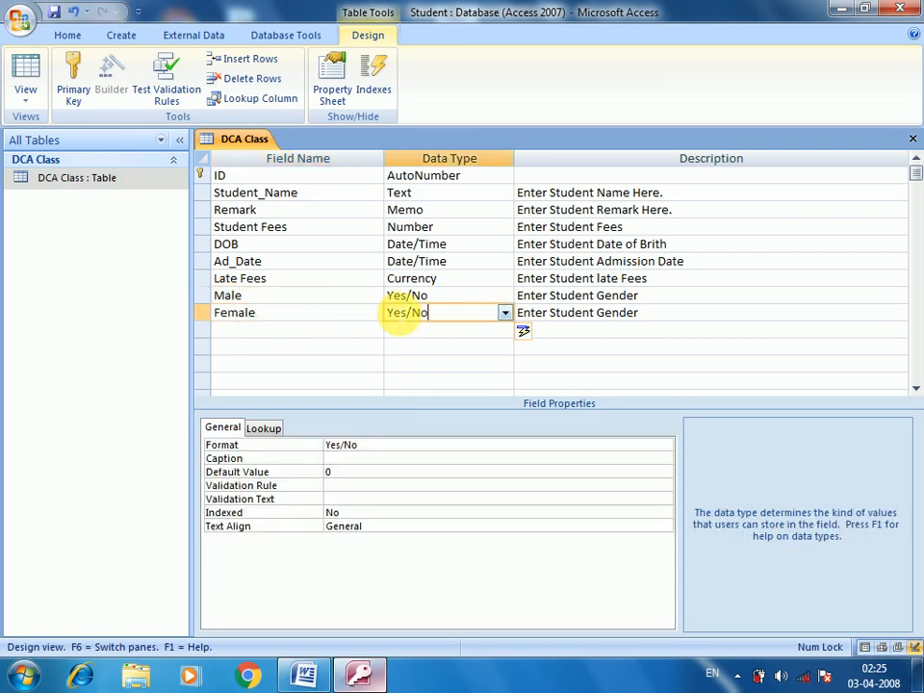
left_click(428, 297)
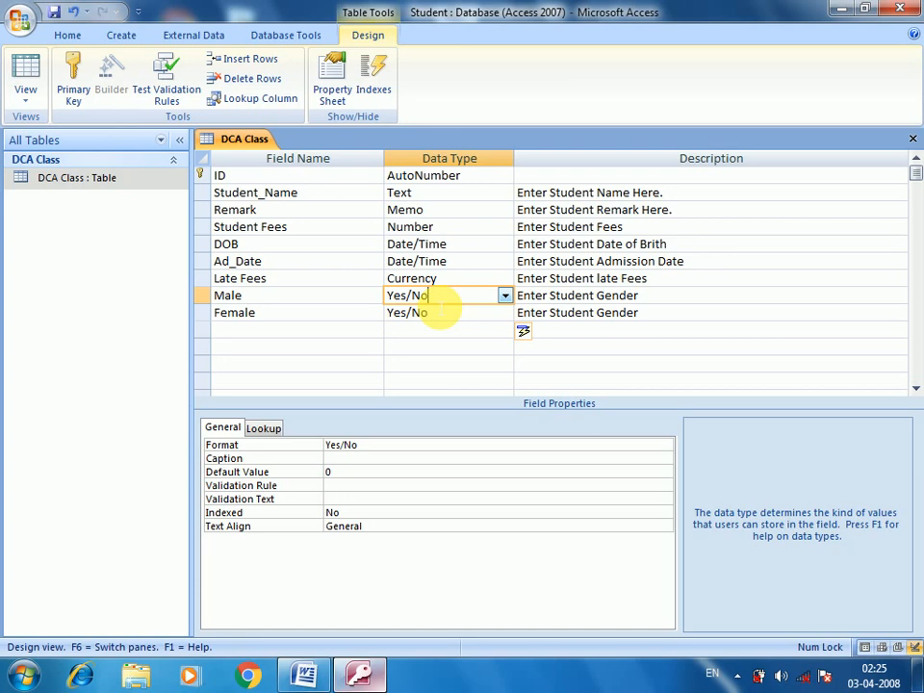
Step: Add item '7. Yes/No:' with a Hindi sentence saying Yes/No information is stored in the table
left_click(306, 672)
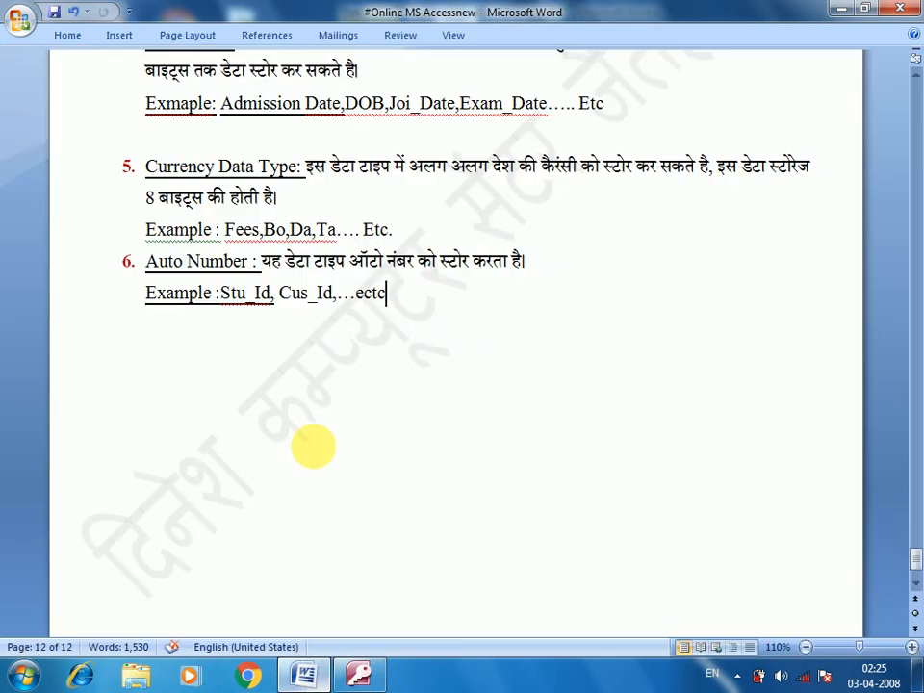
key("Return")
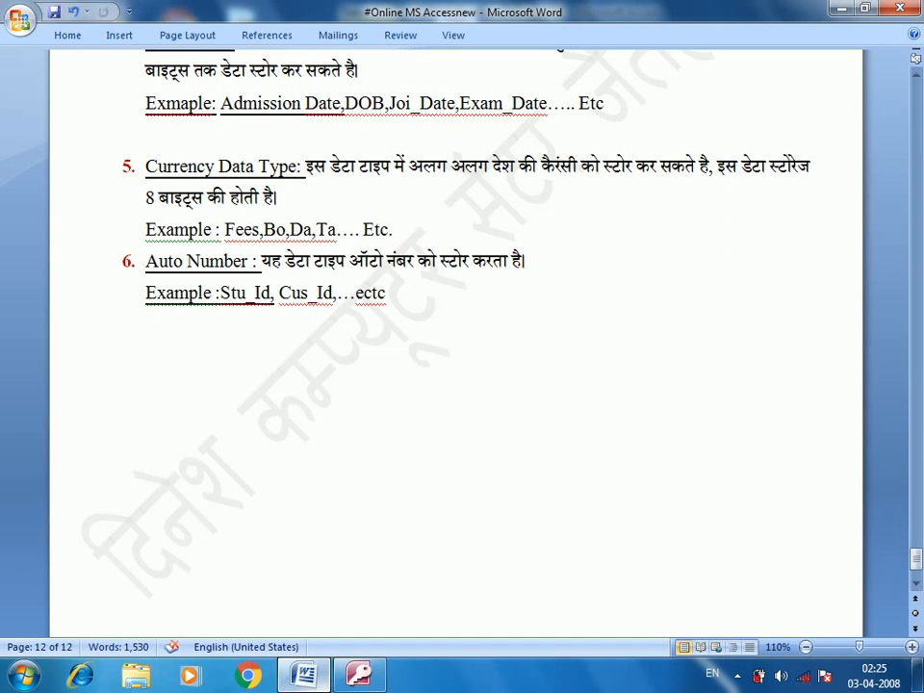
type("7. Yes")
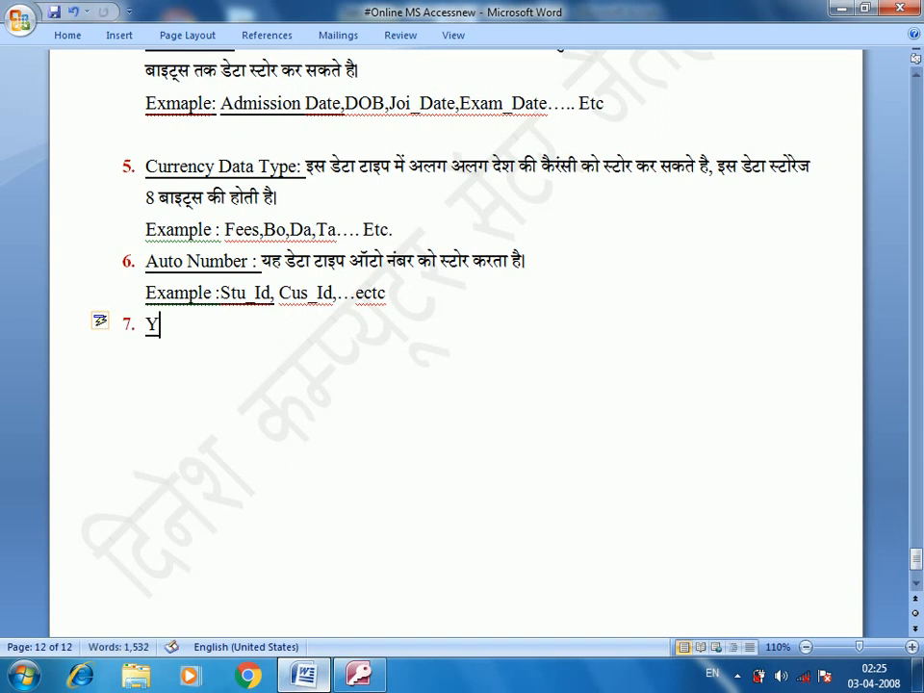
type("/No:")
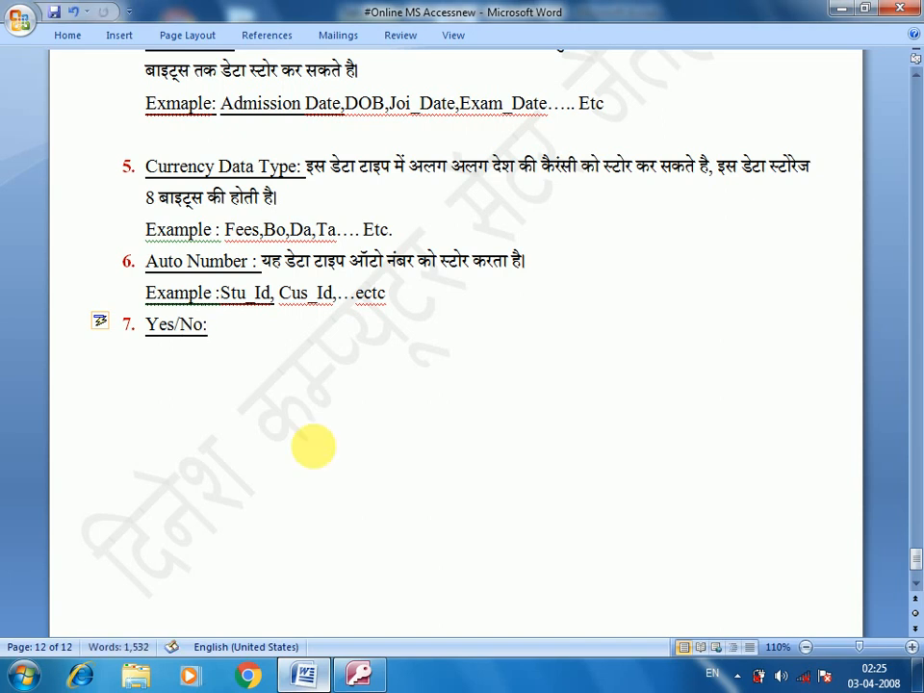
key("alt+shift")
type("इस डेटा")
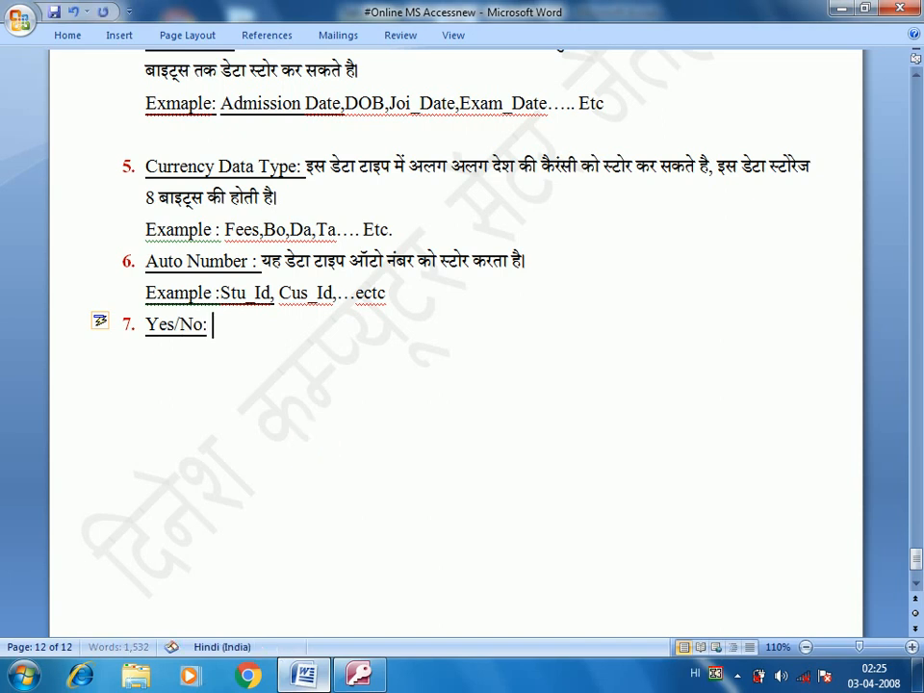
type(" टाइम")
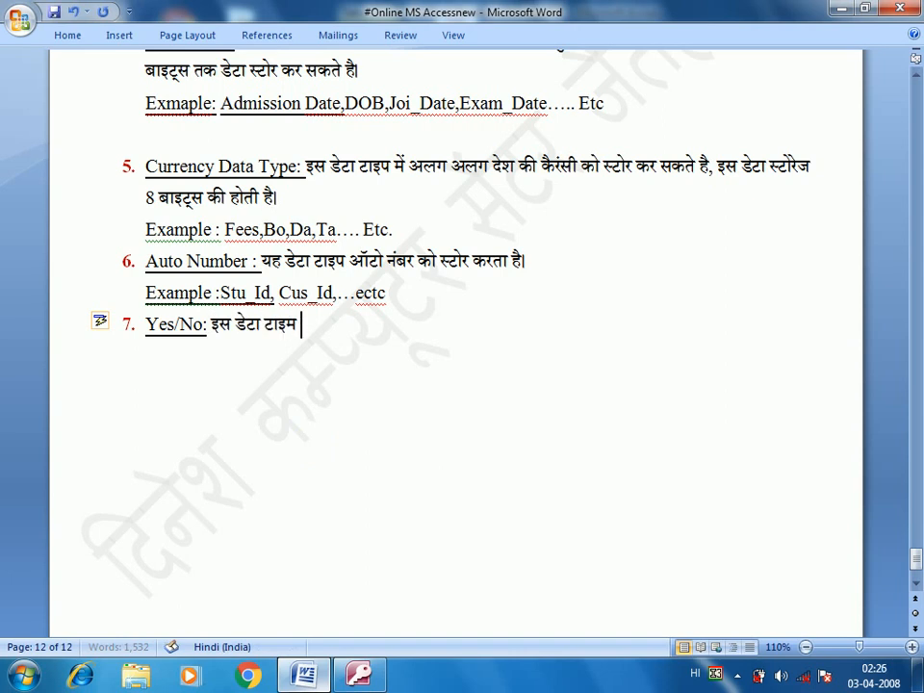
key("BackSpace")
type("प में")
key("alt+shift")
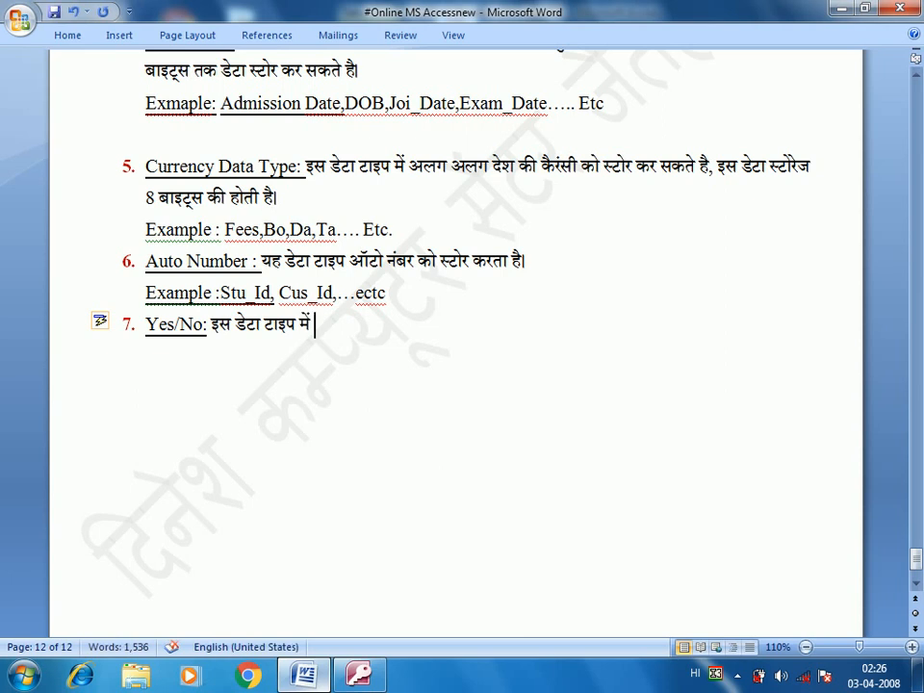
type("yes")
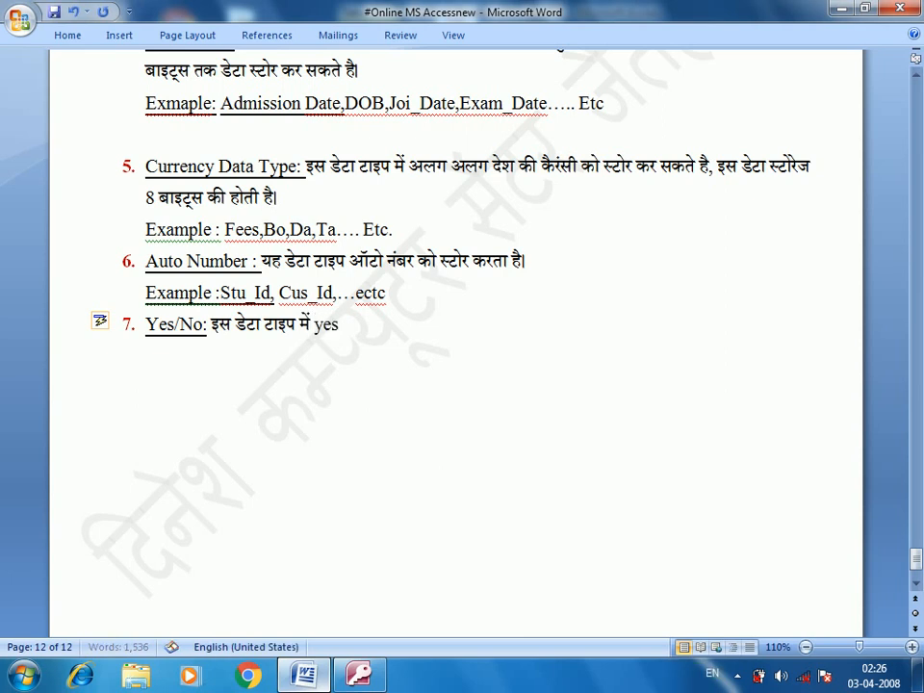
type("/No")
key("alt+shift")
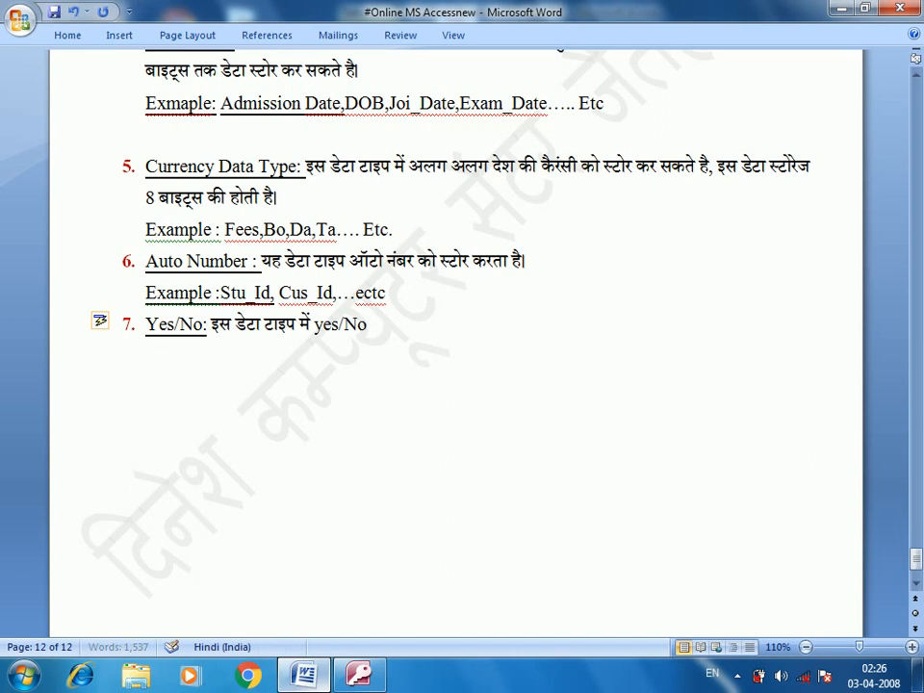
type("क")
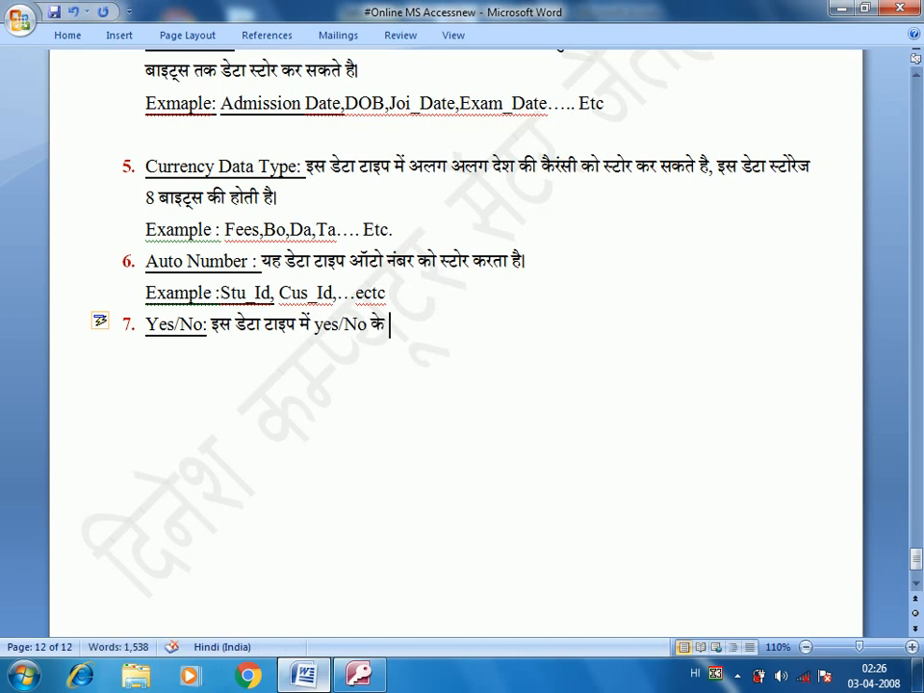
key("BackSpace")
type("से")
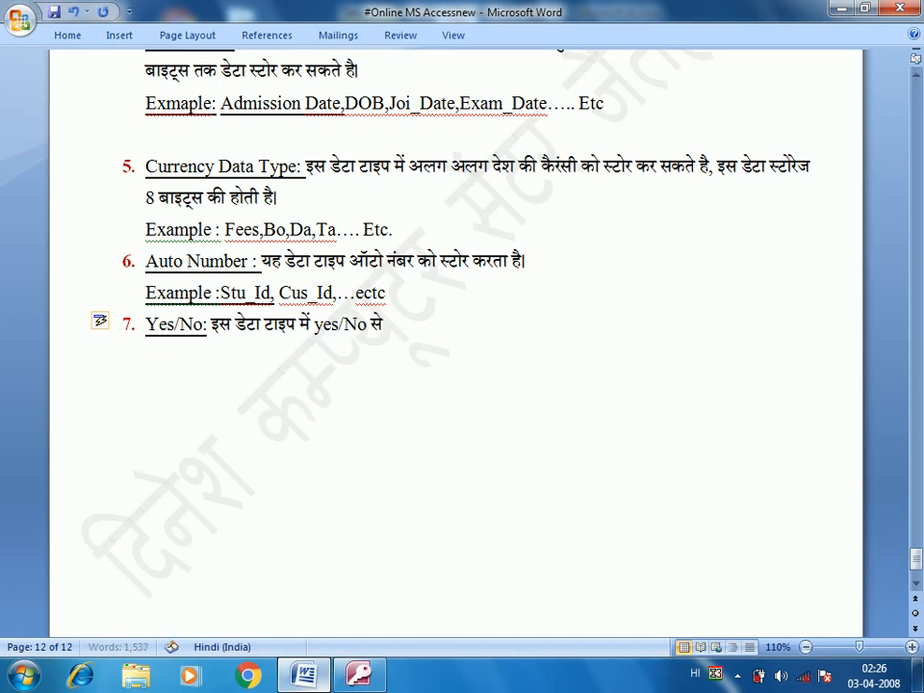
type(" सबंध्ाित")
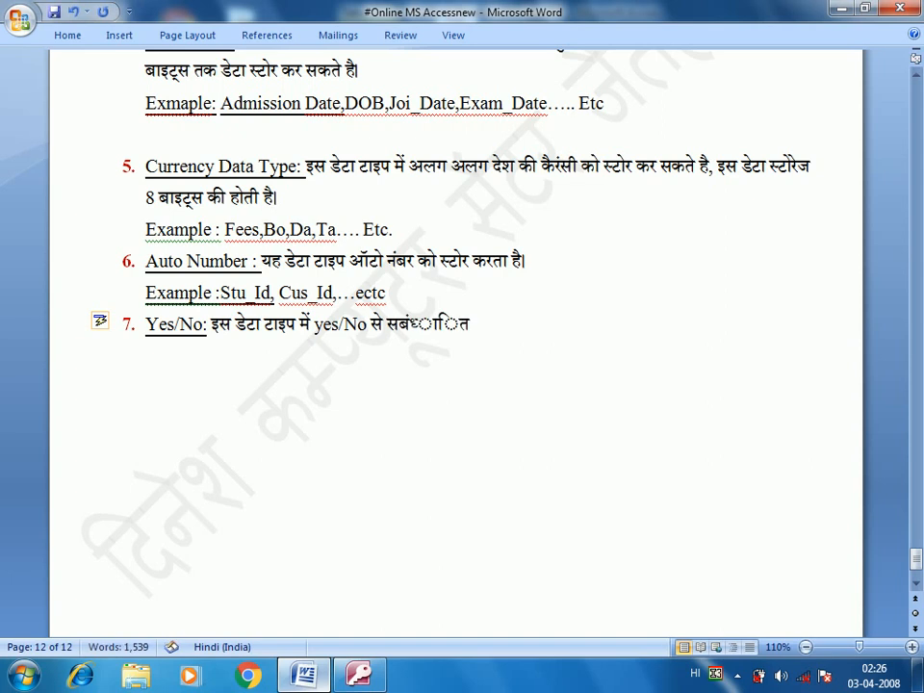
key("BackSpace")
key("BackSpace")
key("BackSpace")
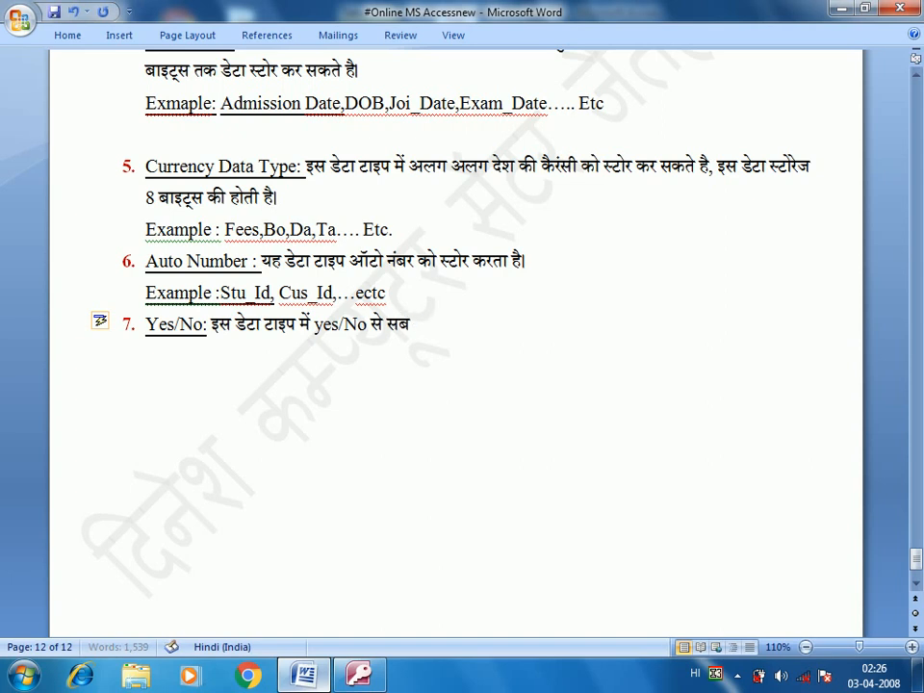
type("ित जानकारी को")
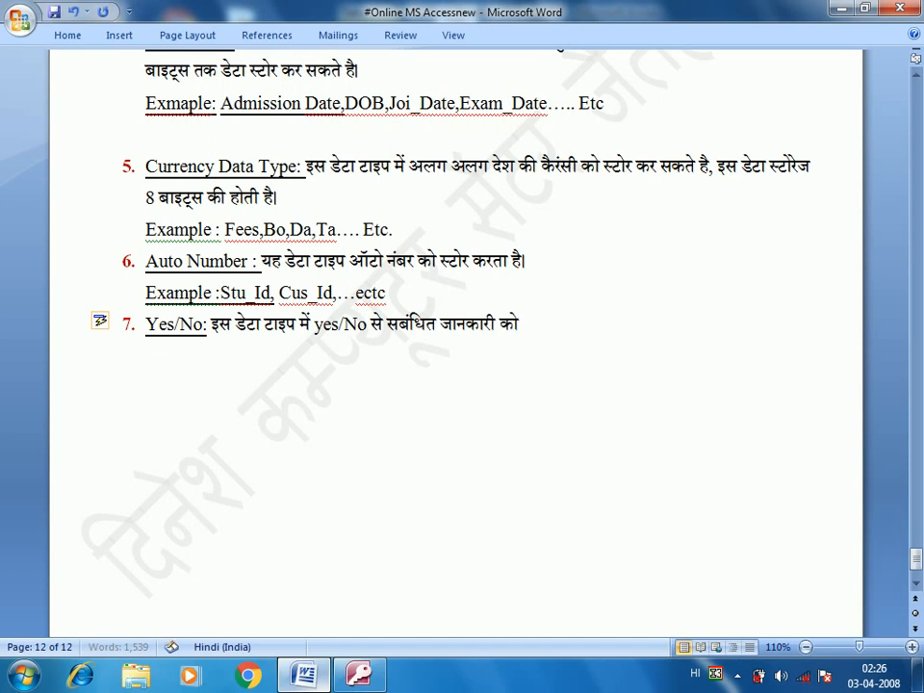
type(" टेबल के अंद")
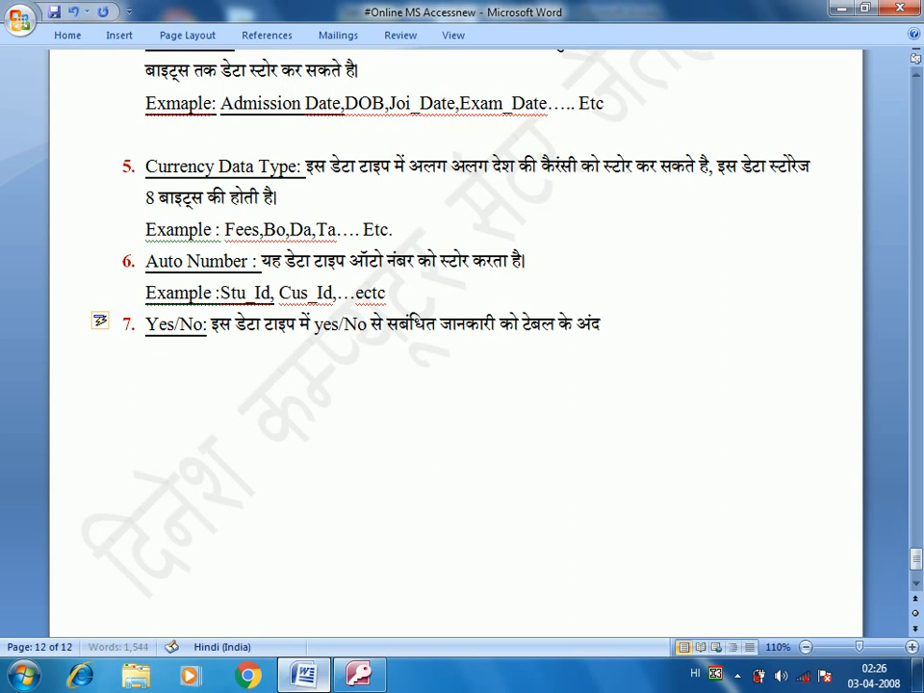
type("र स्टाोर कर")
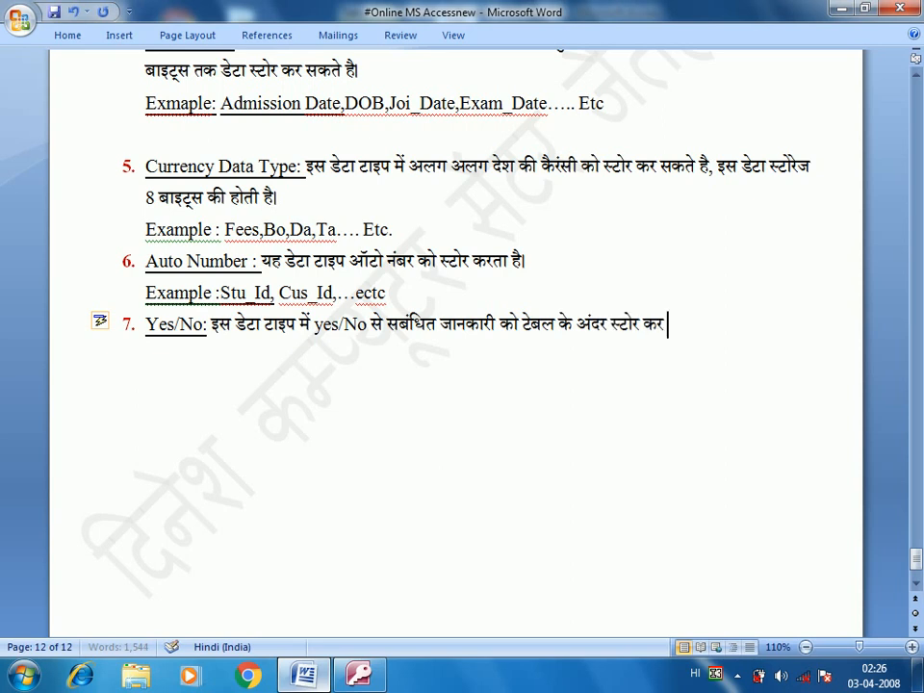
type(" सकते है")
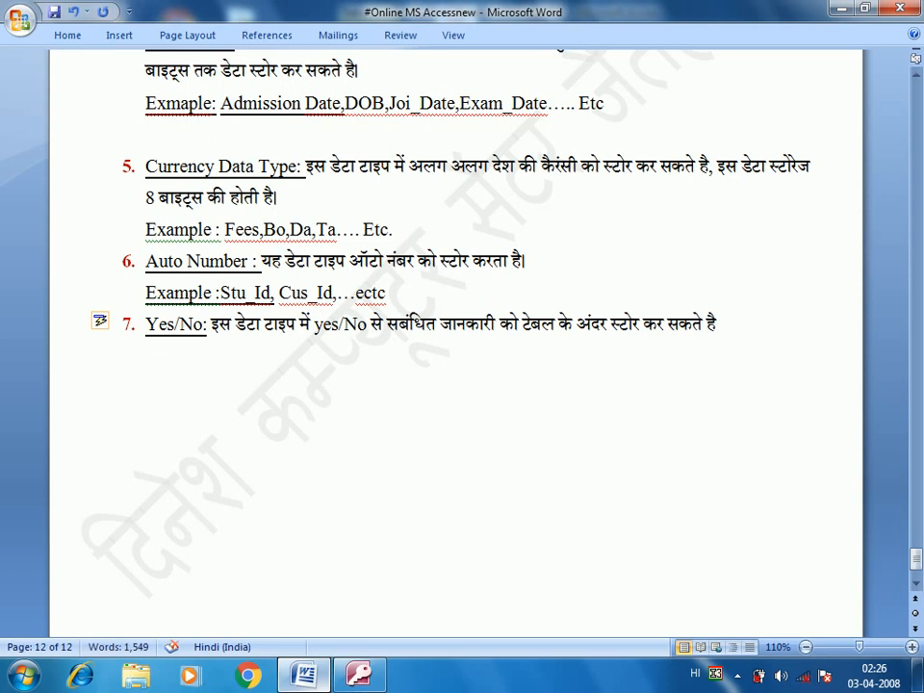
type("।")
Step: Add an unnumbered Hindi line stating this data type's storage capacity is 1 byte
key("Return")
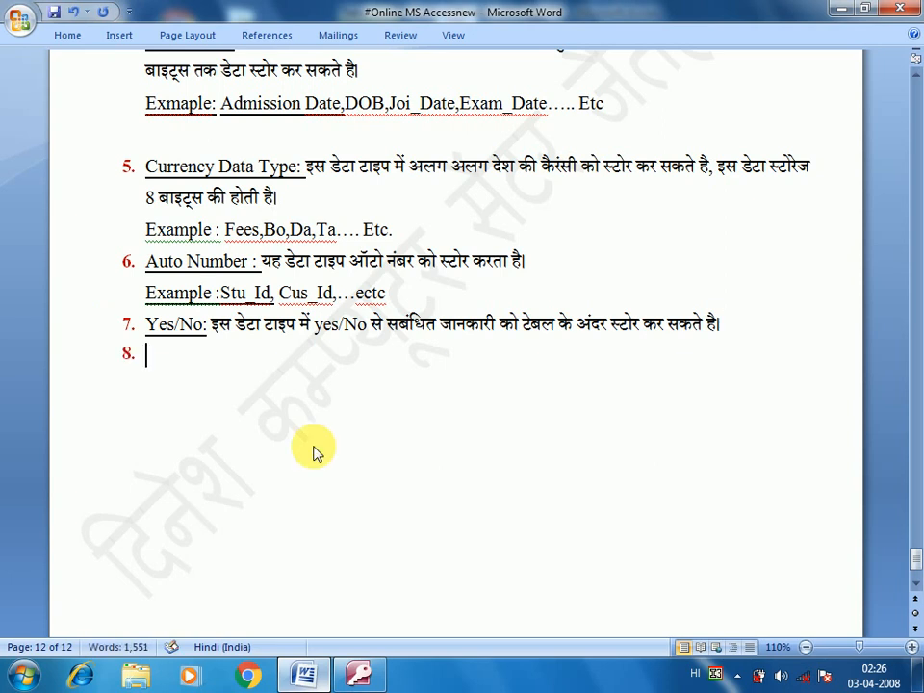
key("BackSpace")
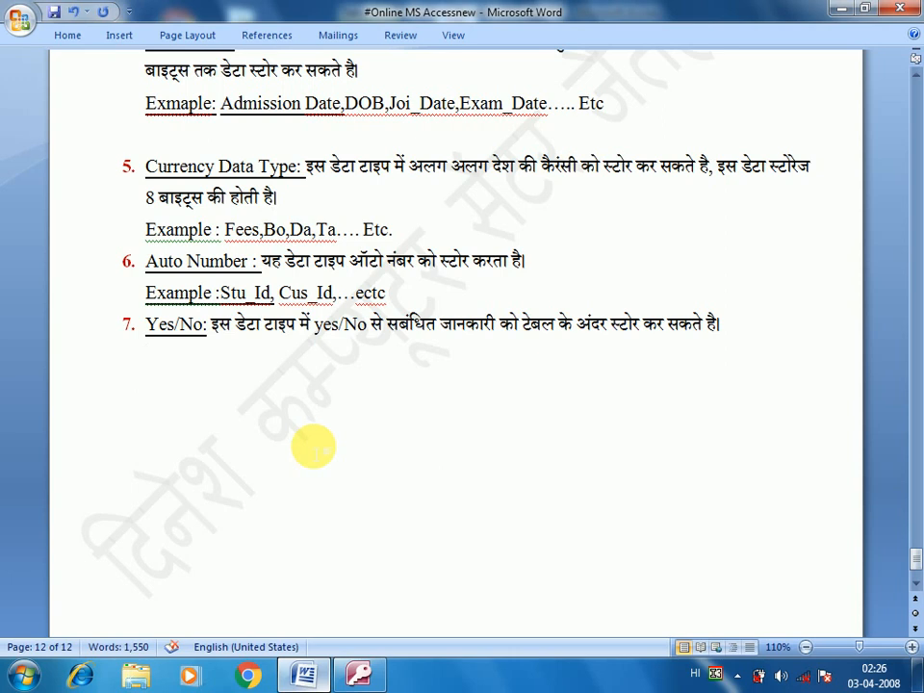
key("alt+shift")
key("BackSpace")
key("BackSpace")
key("BackSpace")
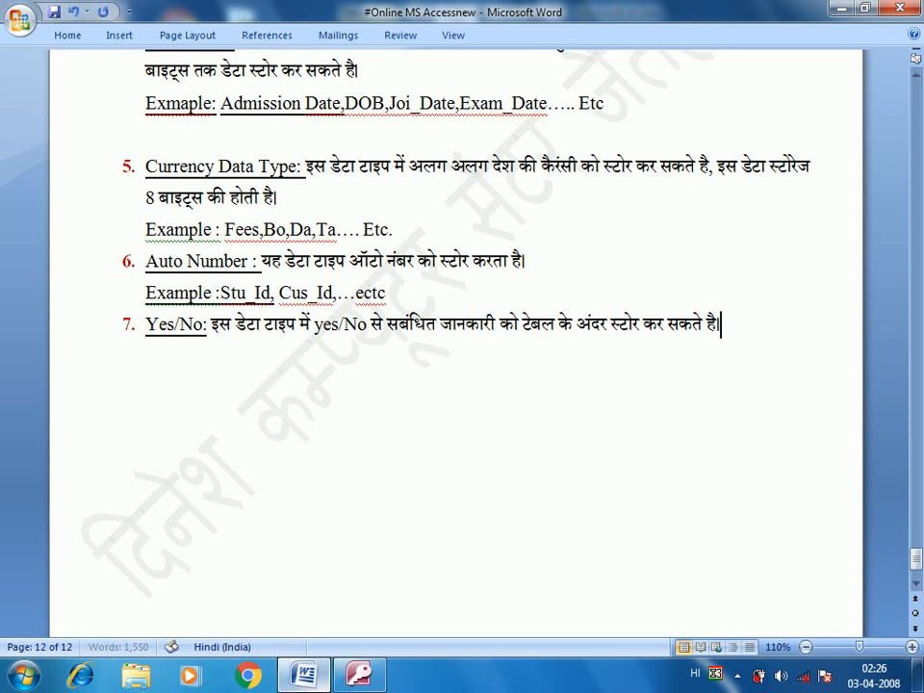
key("BackSpace")
type("इस डेटा टा")
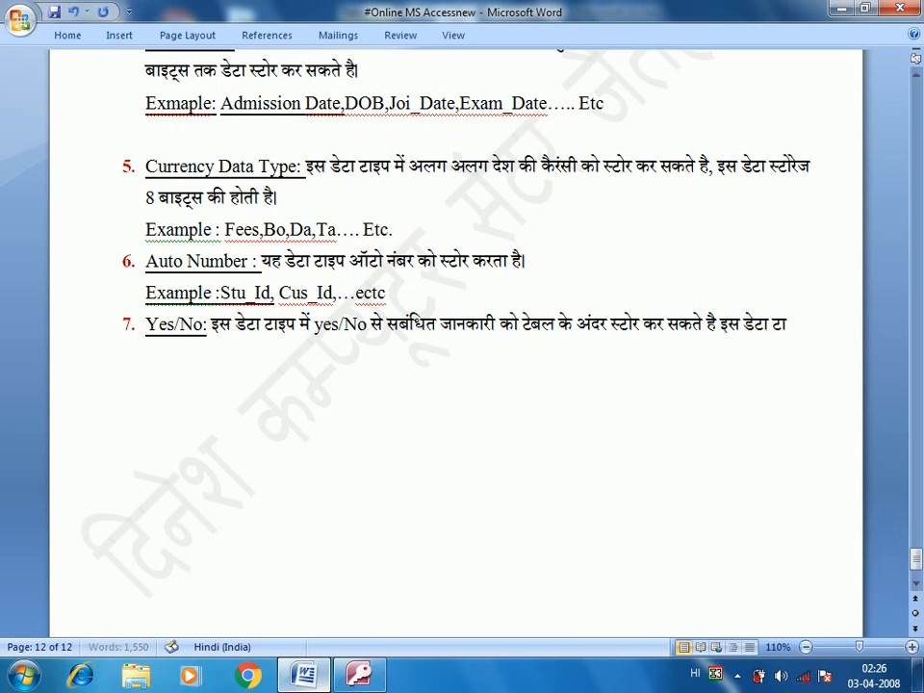
type("इप की स्टो")
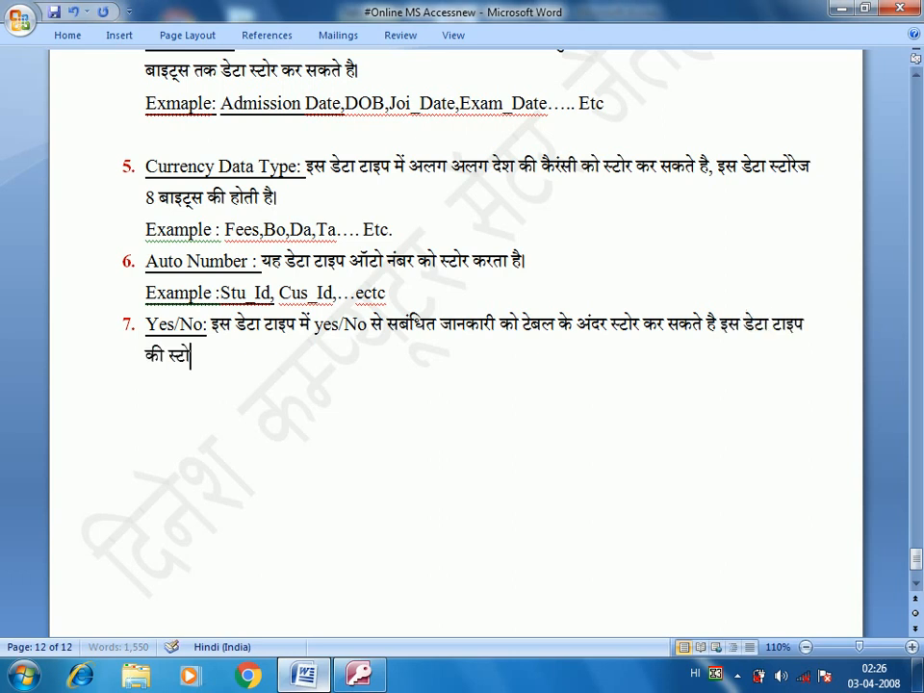
type("जेरज क्ष")
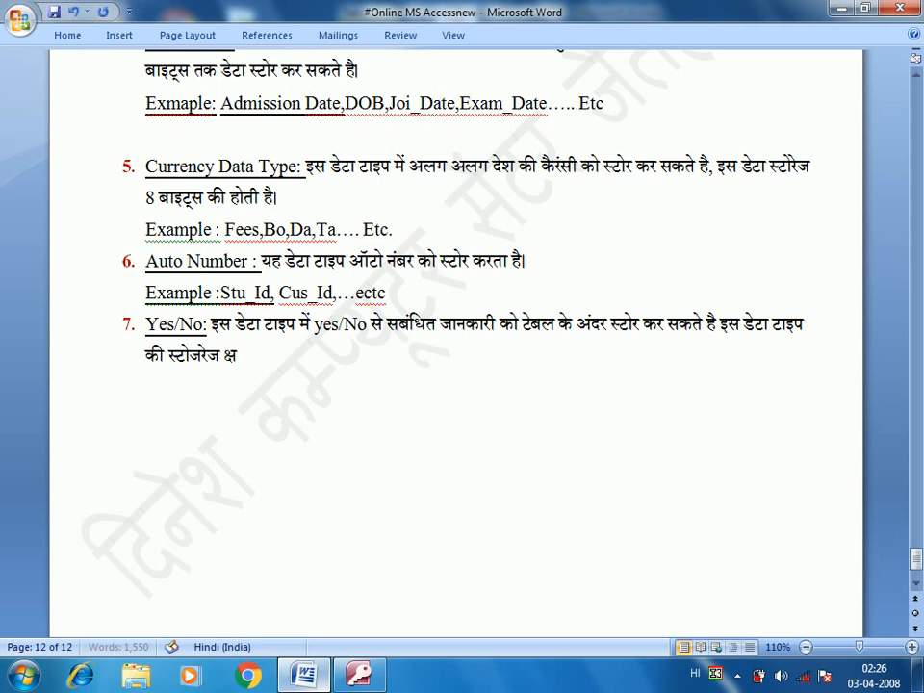
type("मता 1 बाइट्स")
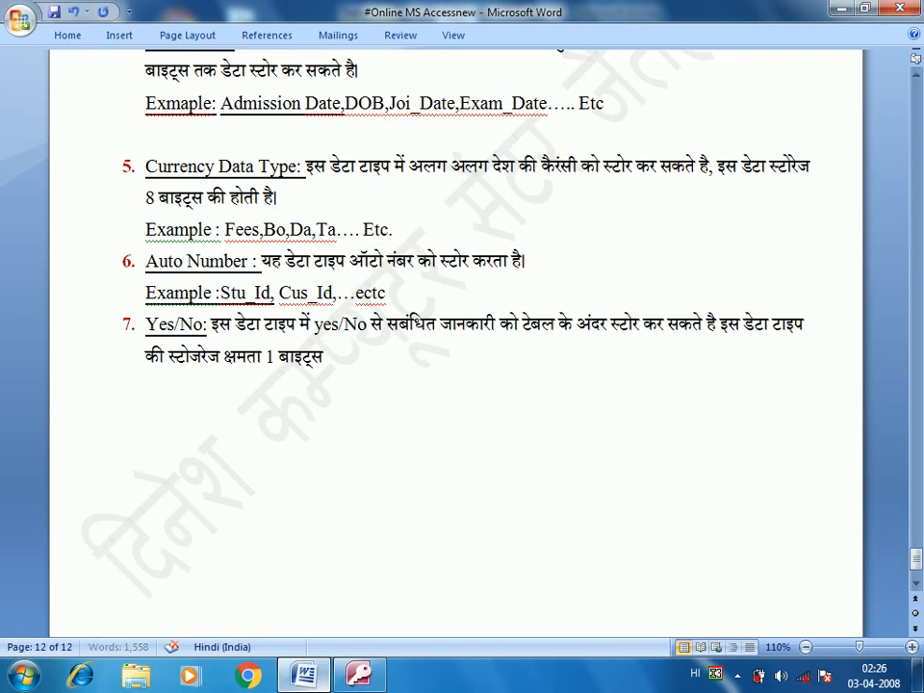
Step: Add the English example line 'Example, Male, Female, ... Etc' below item 7
key("Return")
key("Return")
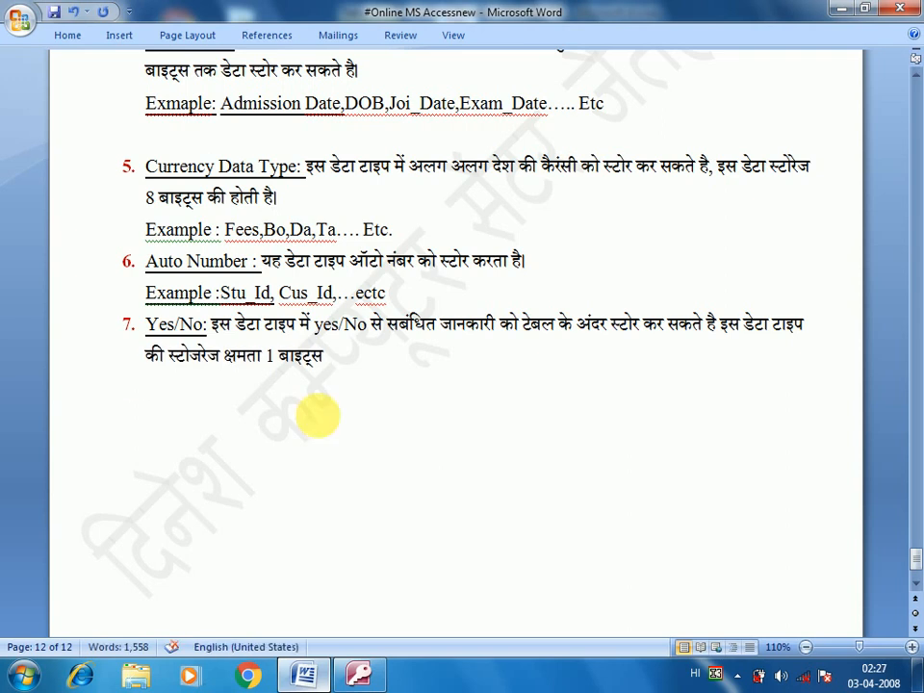
left_click(334, 365)
key("Return")
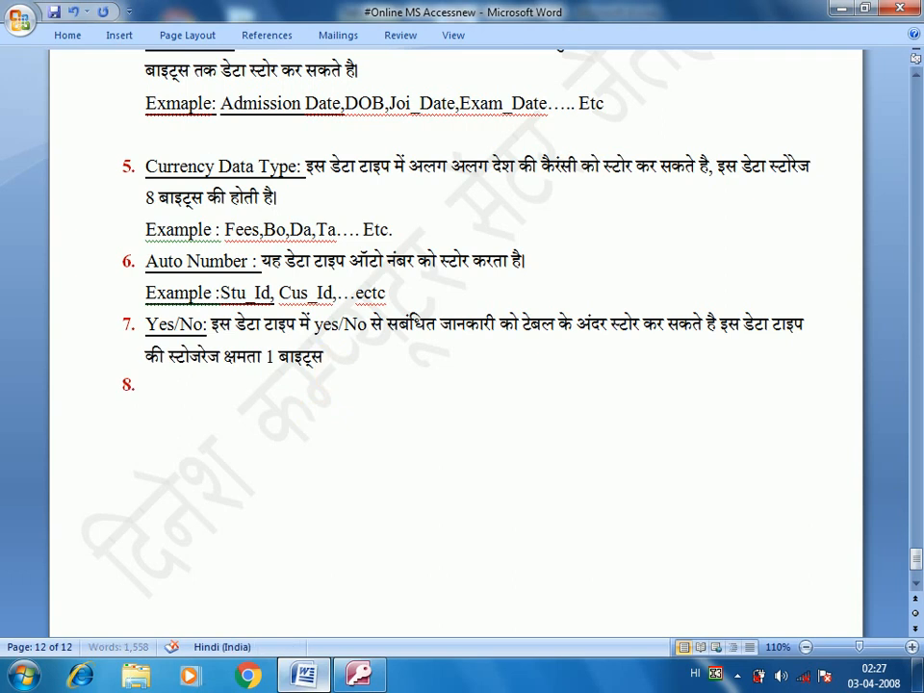
key("Return")
key("alt+shift")
type("Examp")
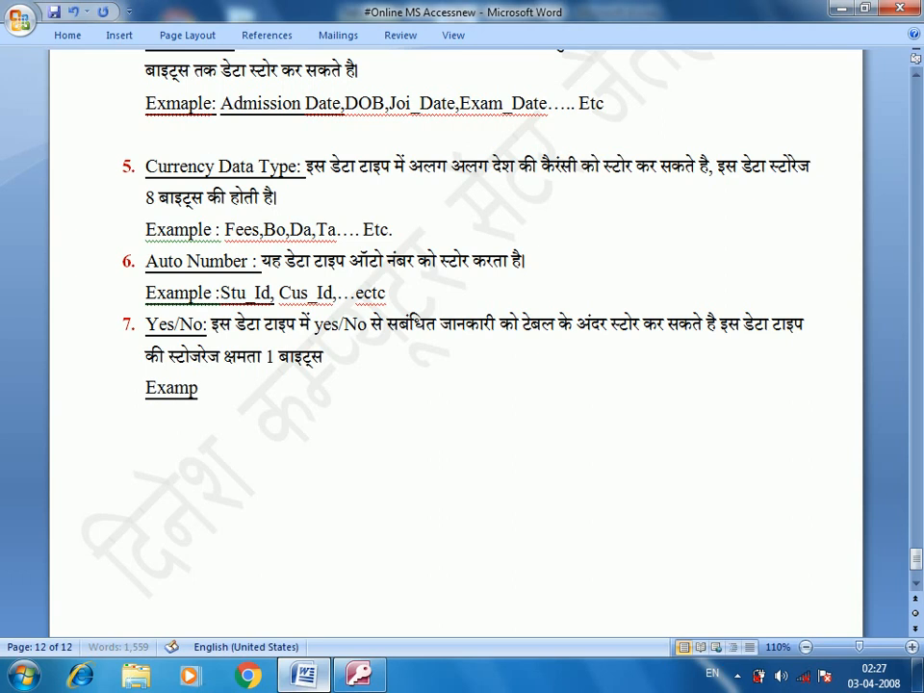
type("le, Male, Female,")
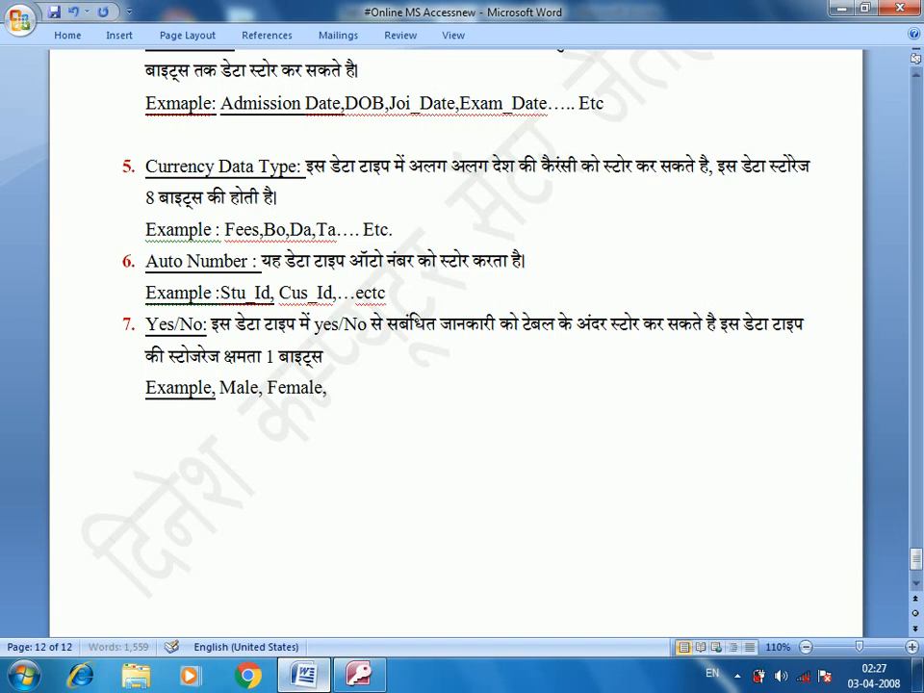
type(" G")
key("BackSpace")
type("...")
type(" Et")
type("c")
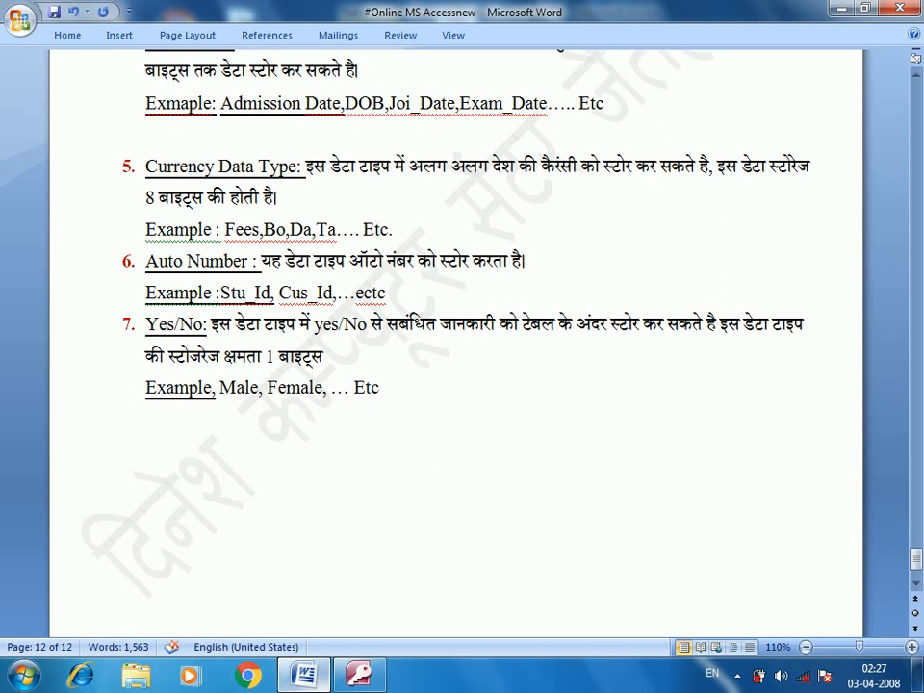
scroll(345, 404, "down", 1)
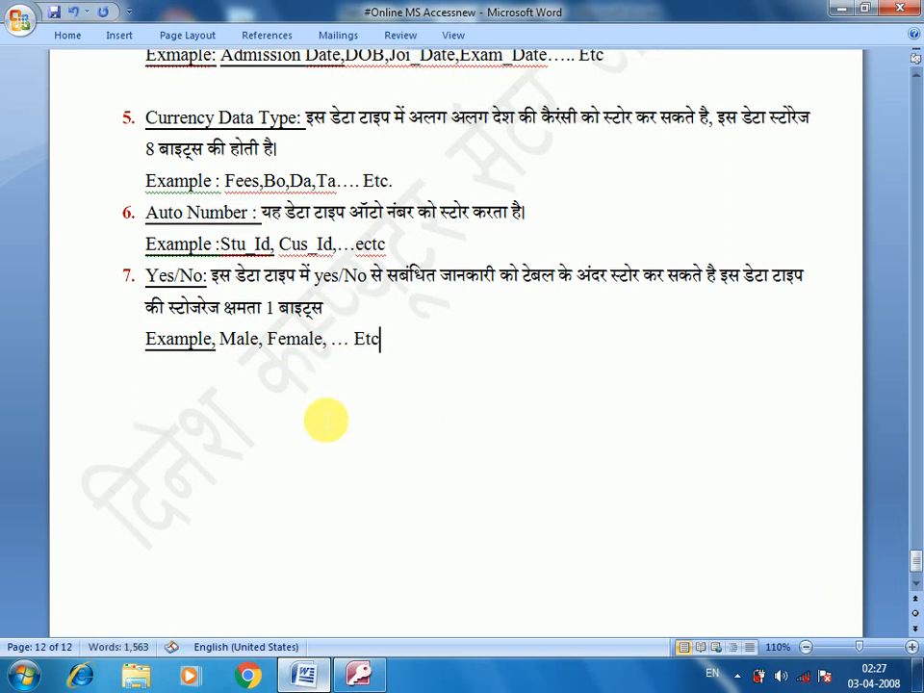
scroll(344, 452, "up", 5)
scroll(345, 452, "down", 4)
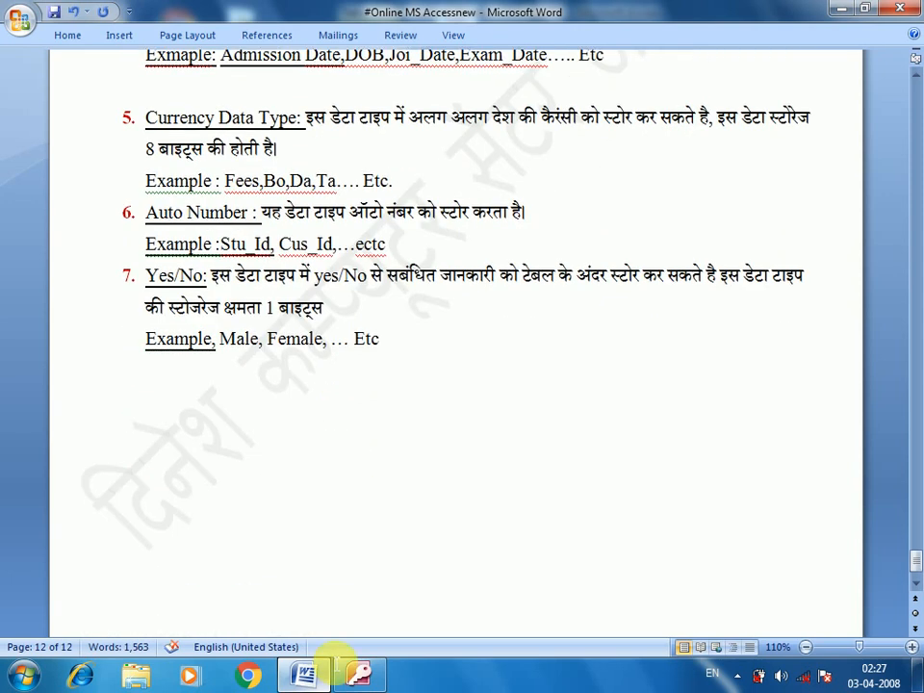
Step: Add field Last_Qu_Certi as OLE Object, described 'Enter student last Qualification Certificate'
left_click(381, 679)
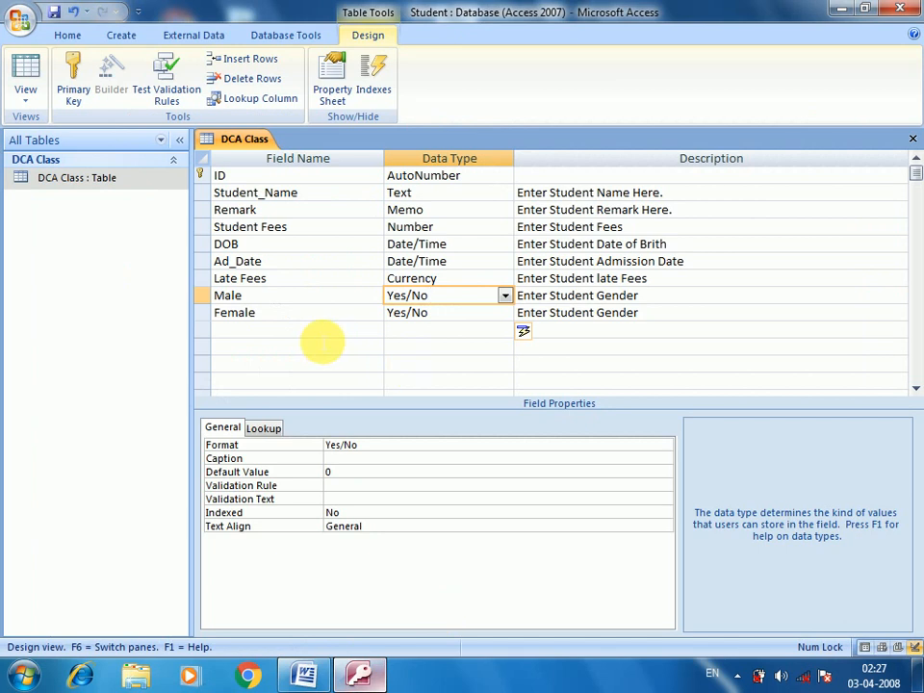
left_click(327, 334)
left_click(406, 333)
left_click(502, 331)
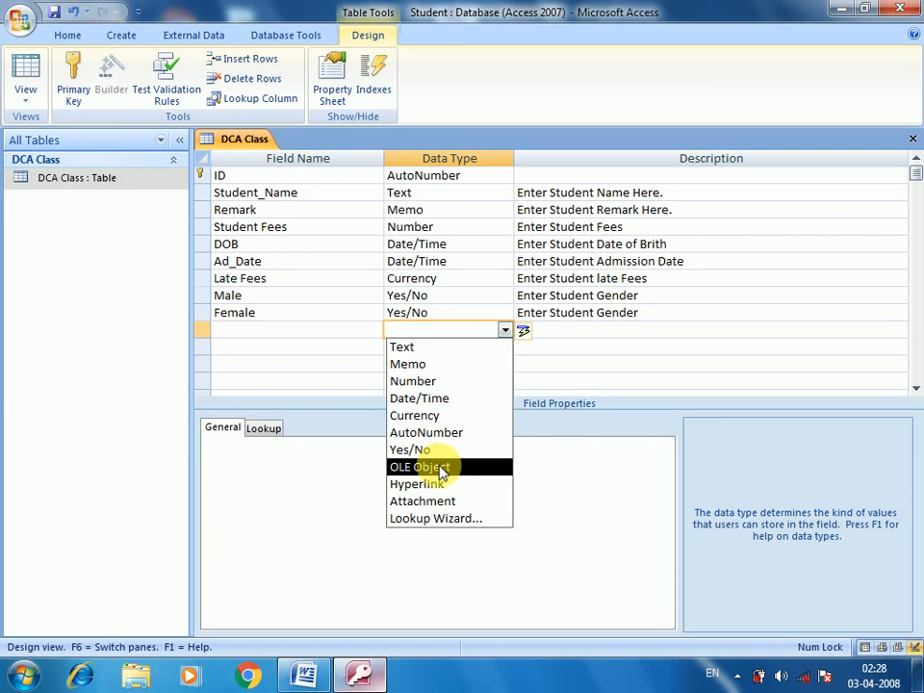
left_click(306, 337)
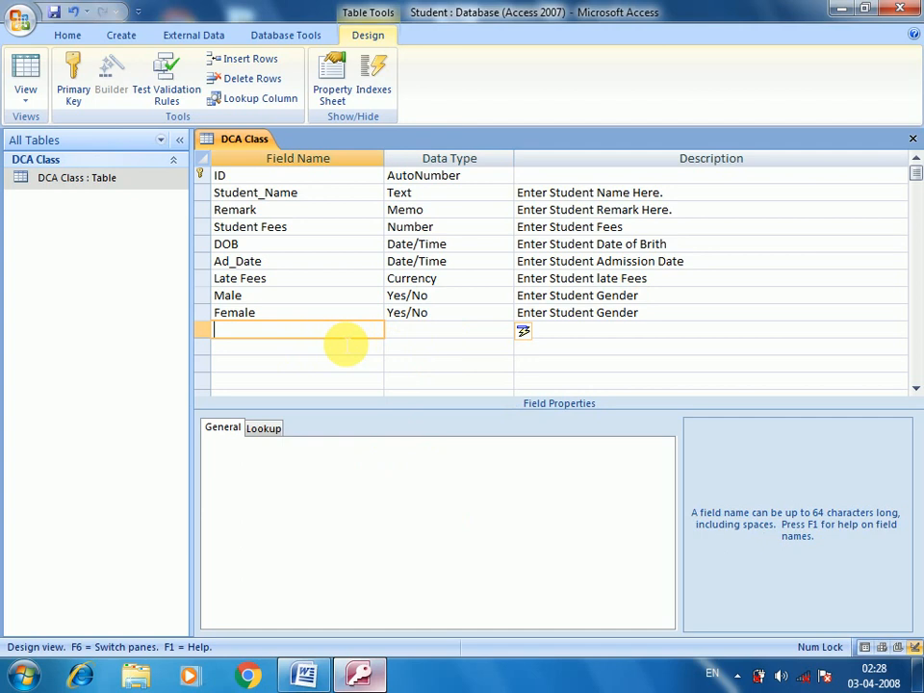
type("Last_Qu_Certi")
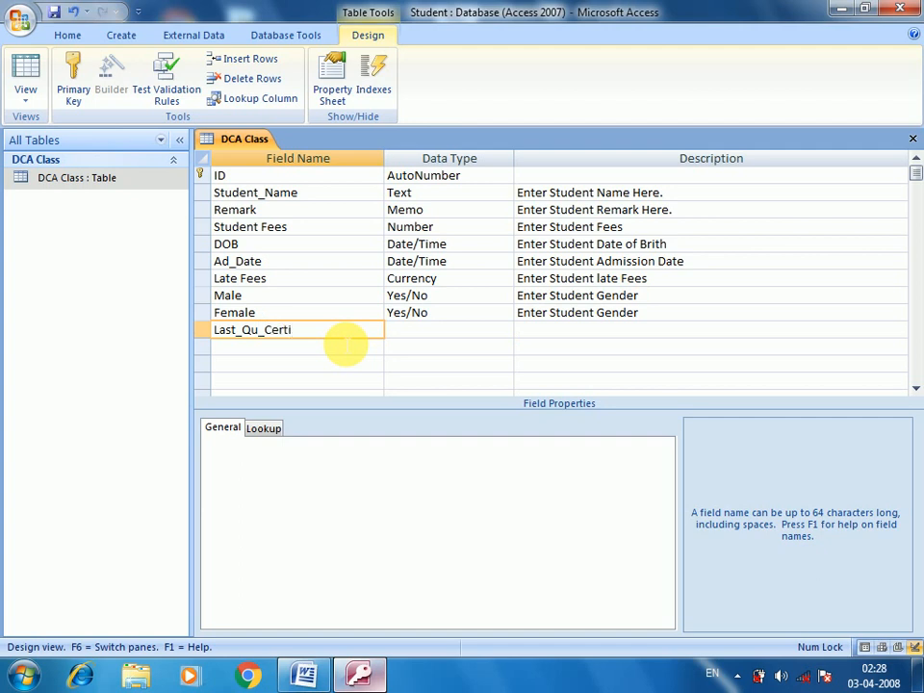
key("Tab")
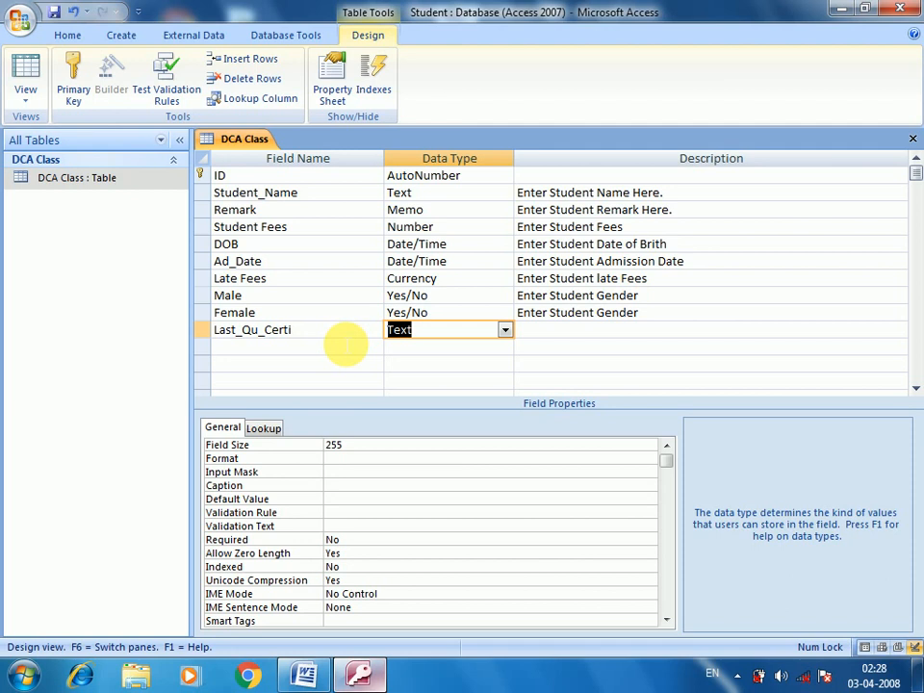
type("oLE Objec")
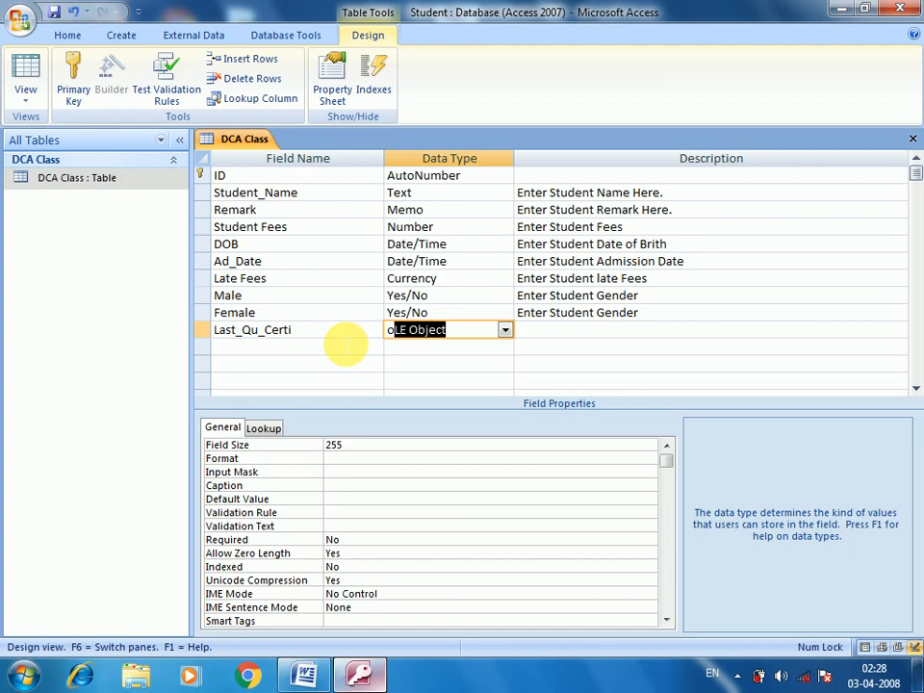
key("Tab")
type("En")
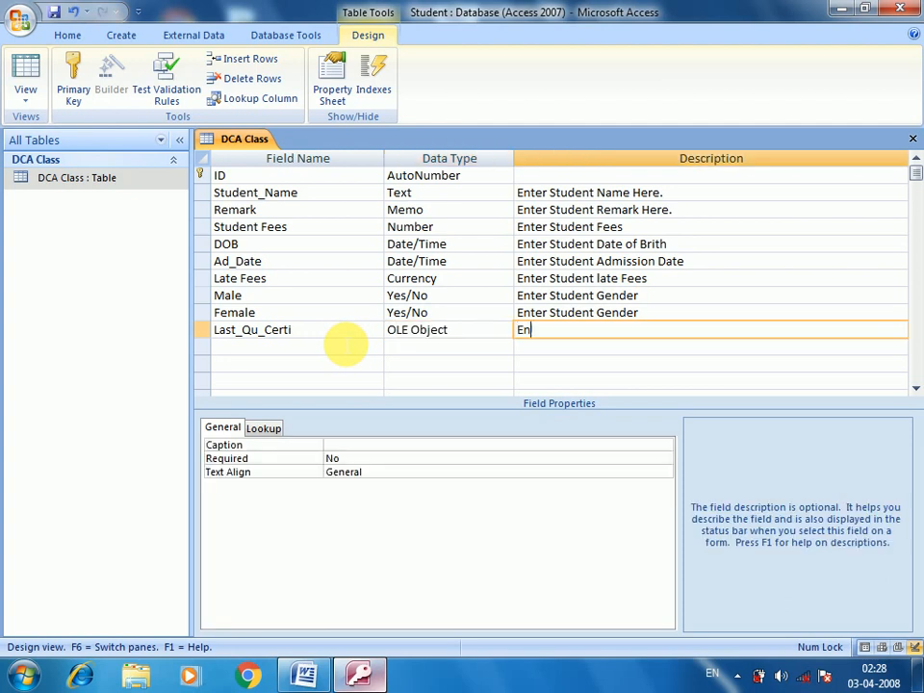
type("ter student last Qul")
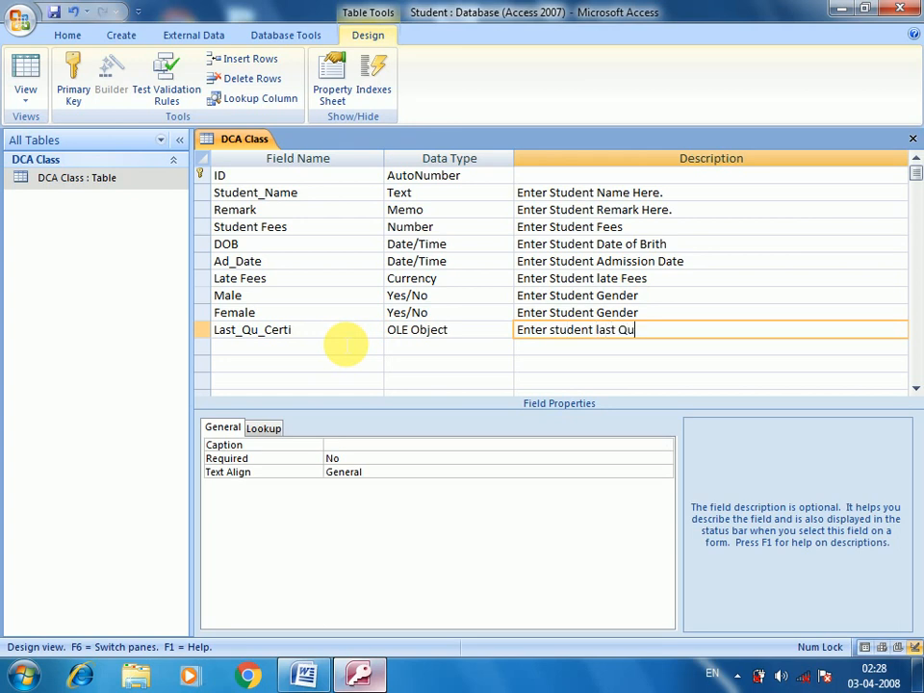
key("BackSpace")
type("alification Certificate")
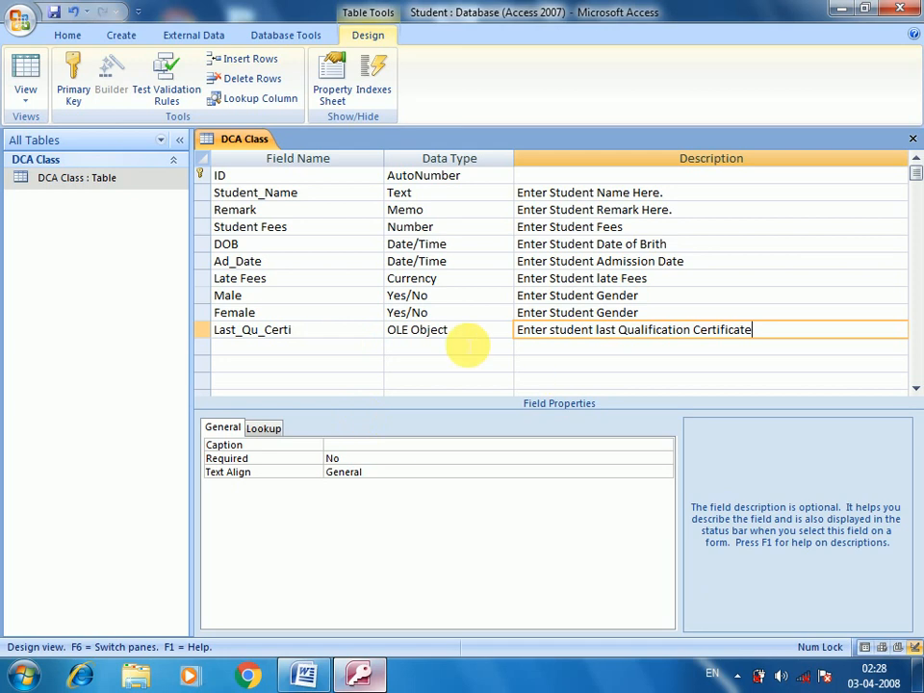
left_click(464, 336)
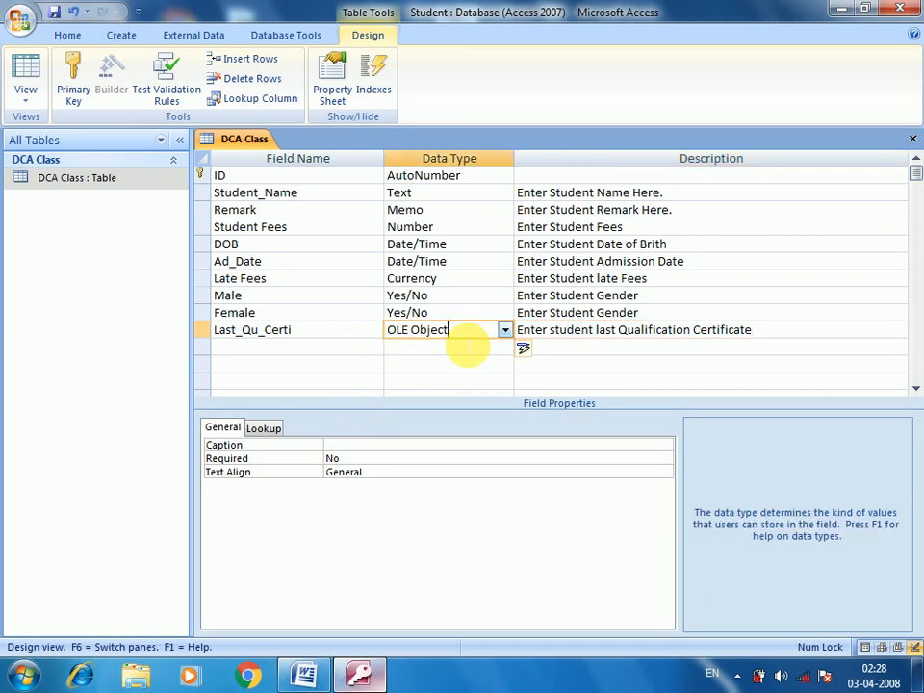
Step: Open the DCA Class datasheet, scroll right, and widen the Last_Qu_Certi column
left_click(132, 186)
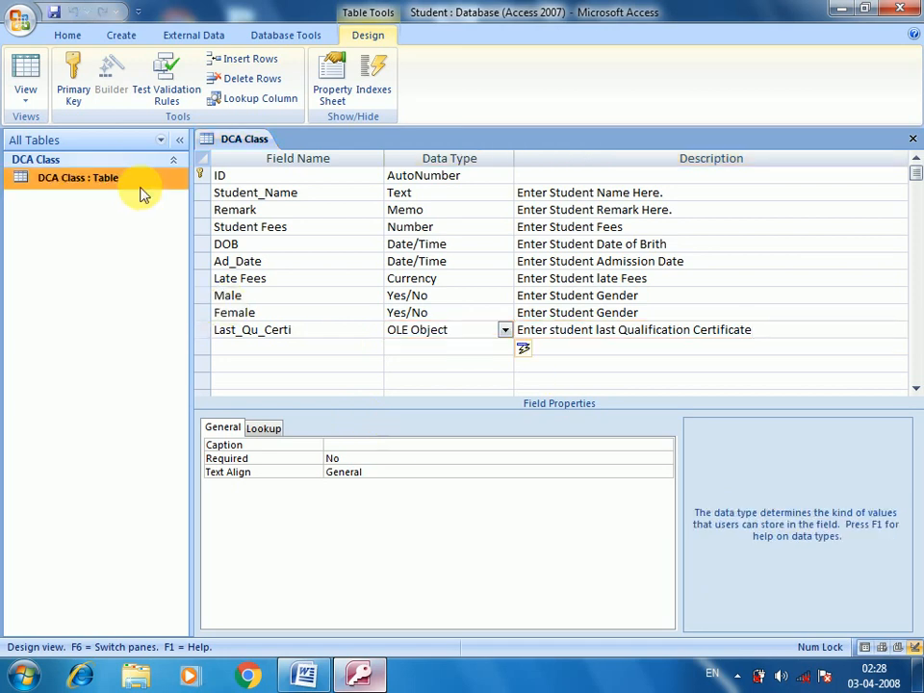
double_click(132, 186)
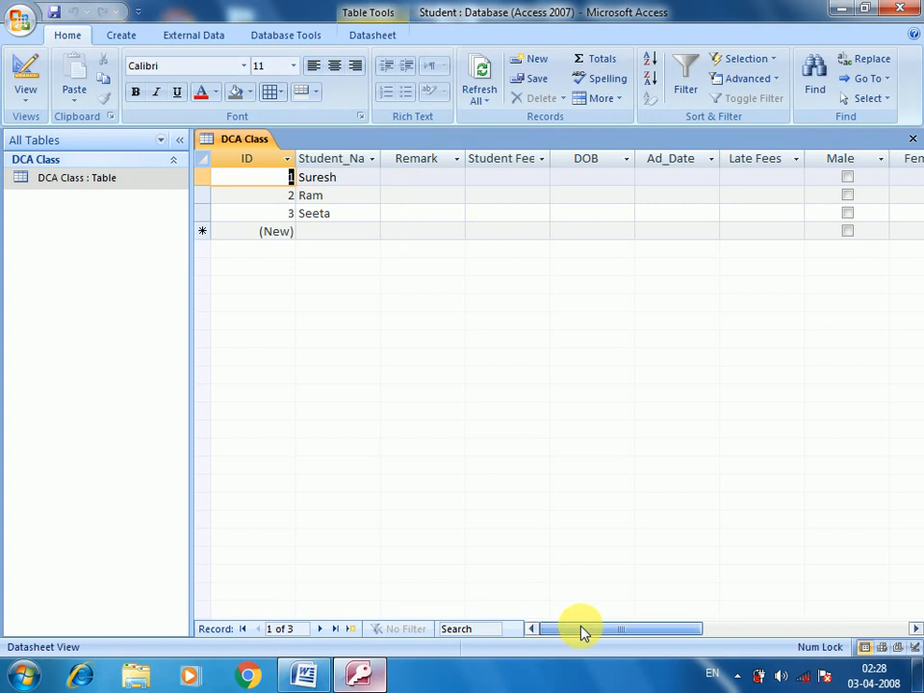
left_click_drag(583, 631, 662, 639)
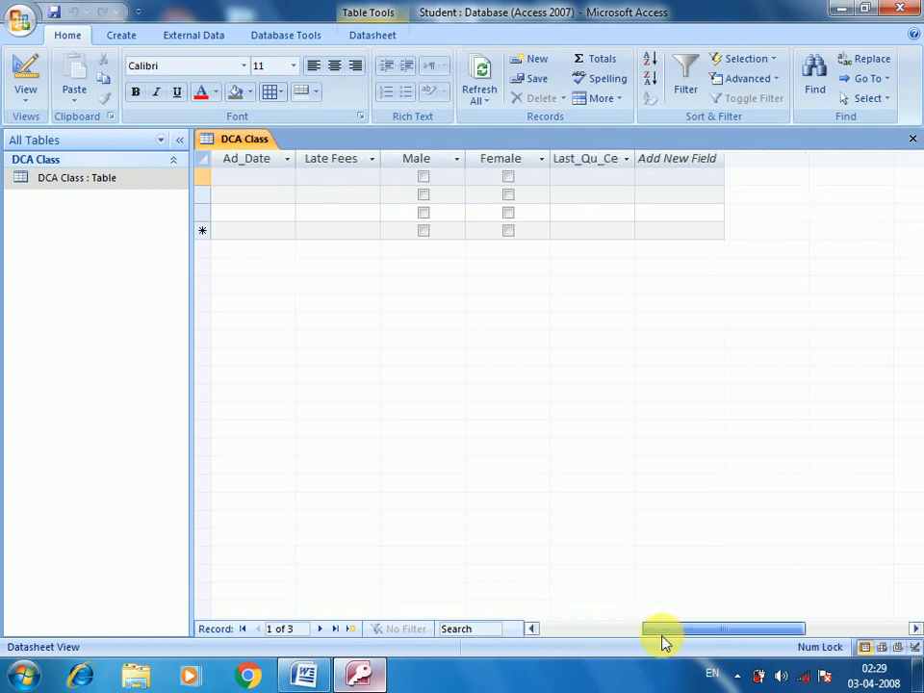
left_click(606, 183)
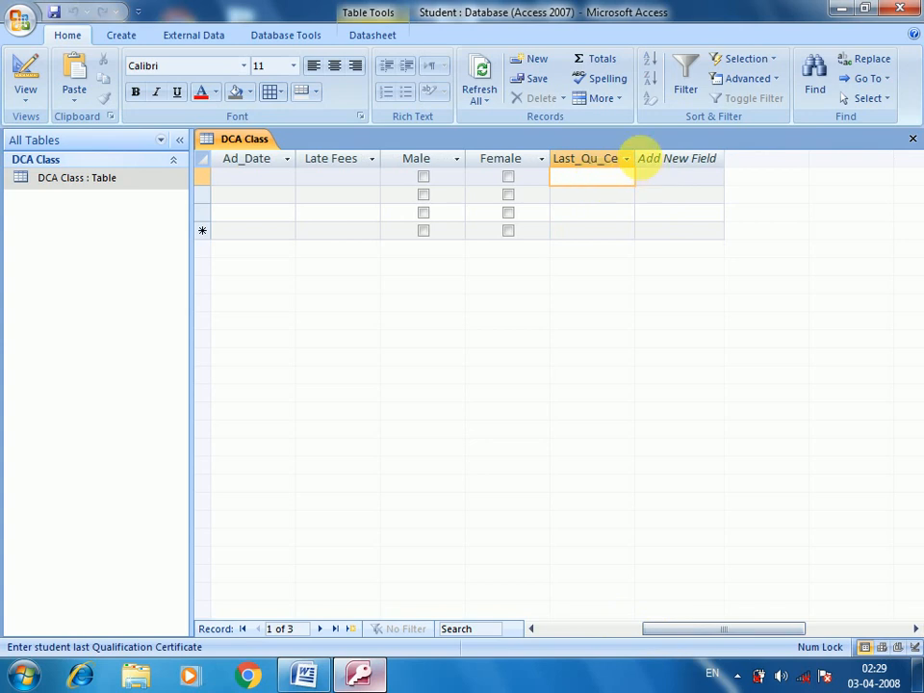
left_click_drag(647, 163, 652, 161)
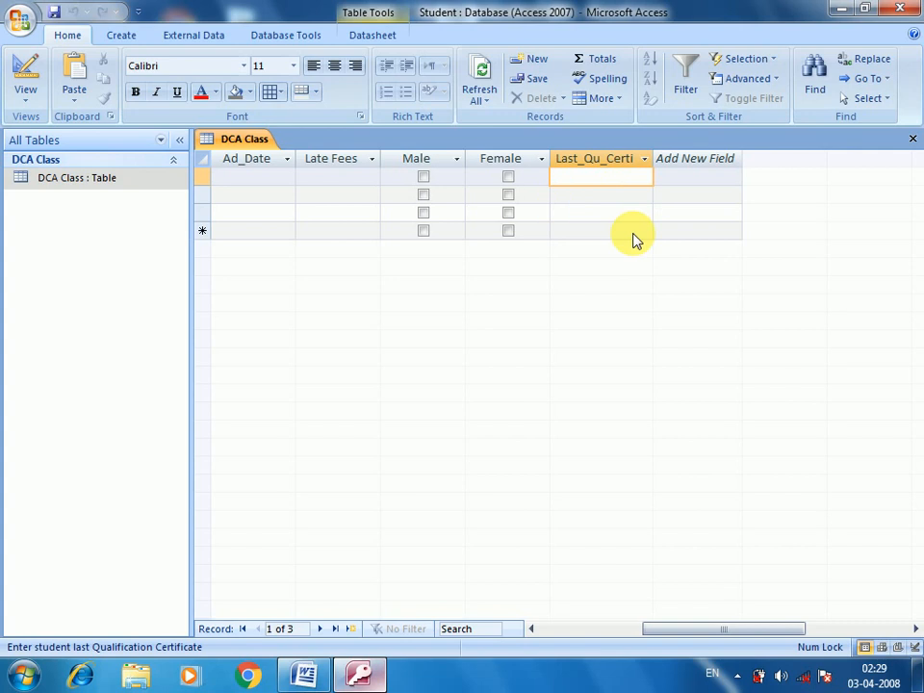
Step: Insert an object into the first Last_Qu_Certi cell using Create from File, then Browse
right_click(582, 183)
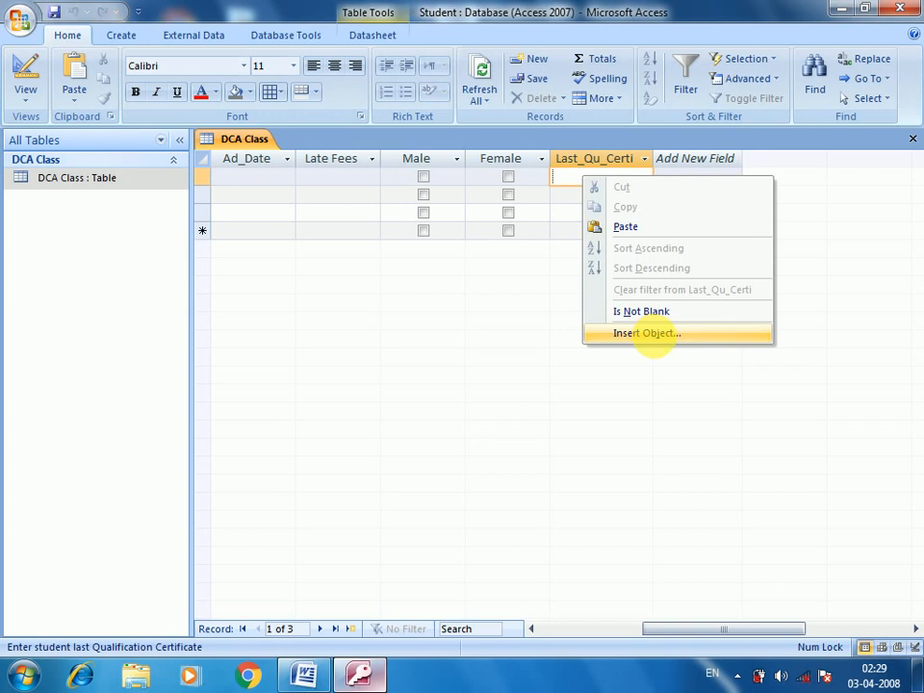
left_click(655, 337)
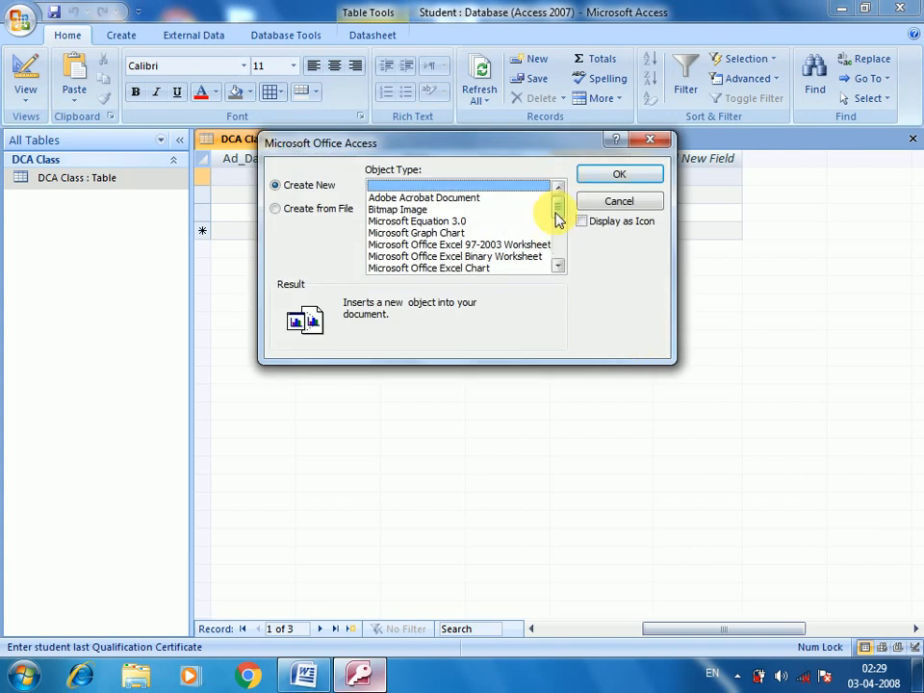
left_click_drag(556, 219, 551, 266)
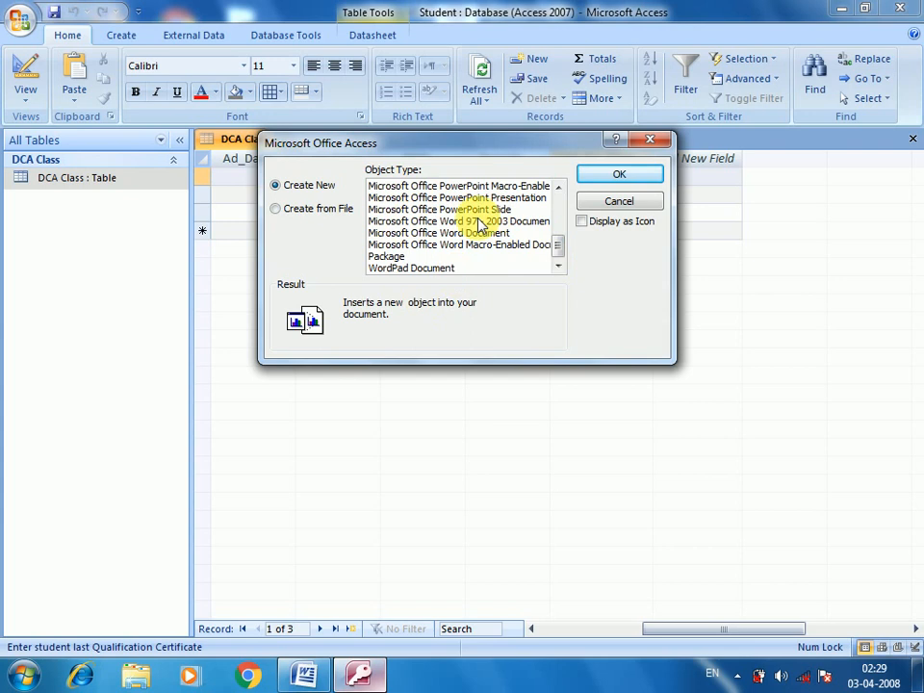
left_click(279, 219)
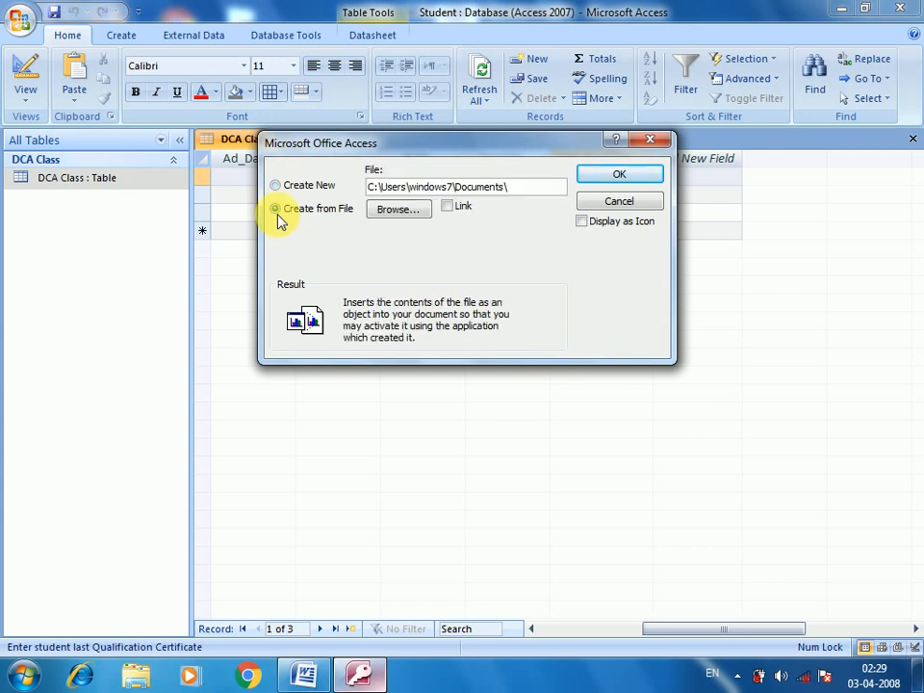
left_click(392, 221)
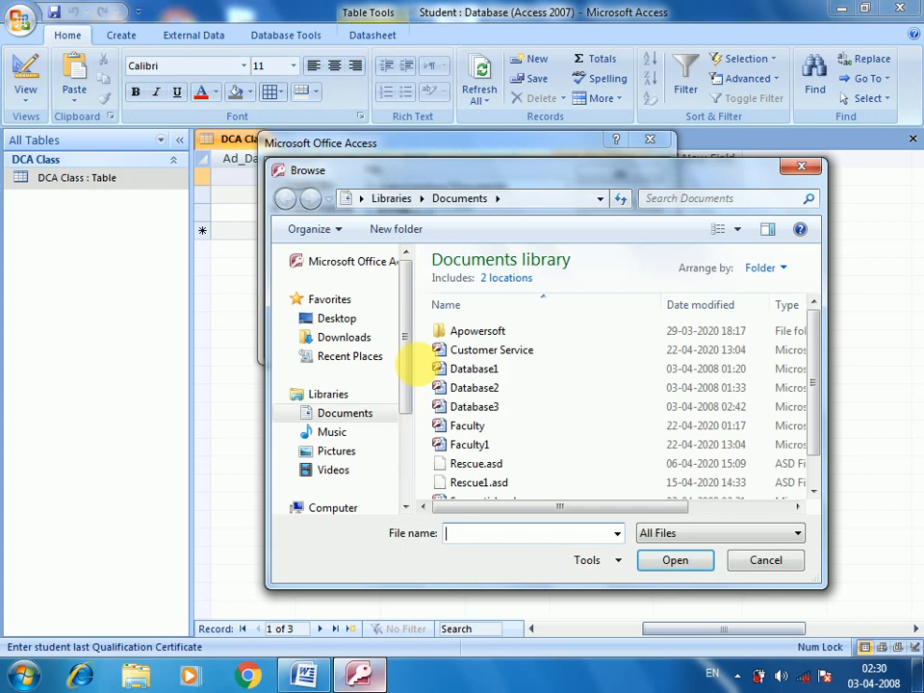
Step: Pick download.jpg from Local Disk (E:) and embed it in the cell
left_click_drag(404, 375, 402, 422)
left_click(351, 443)
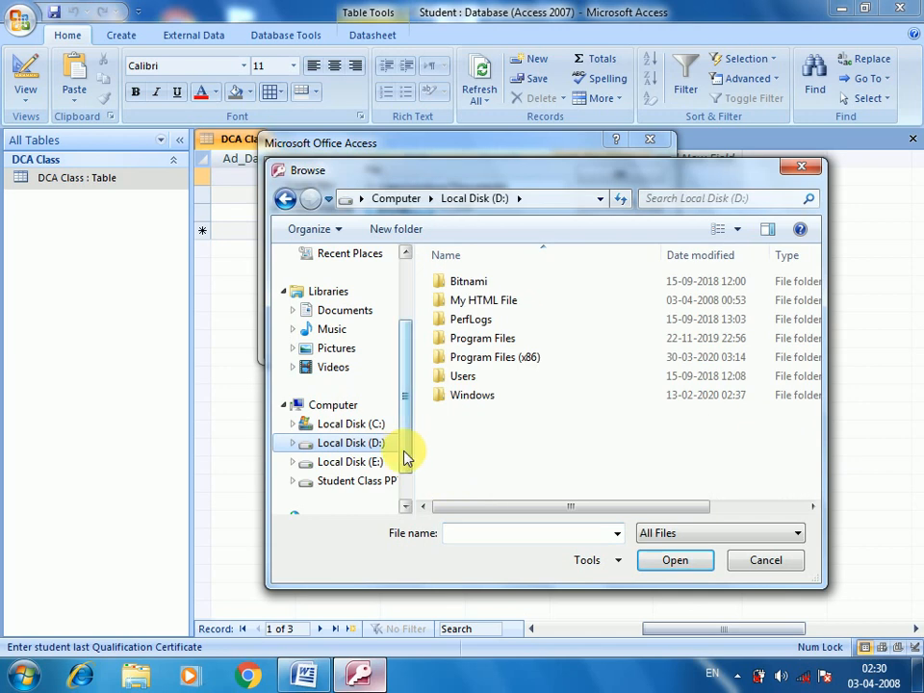
left_click_drag(406, 444, 404, 462)
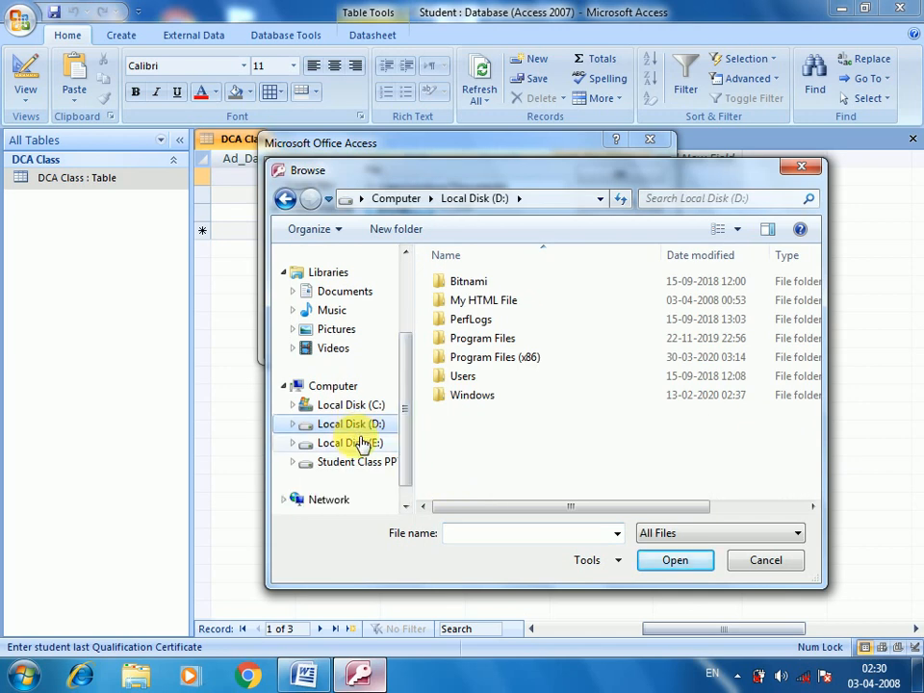
left_click(361, 443)
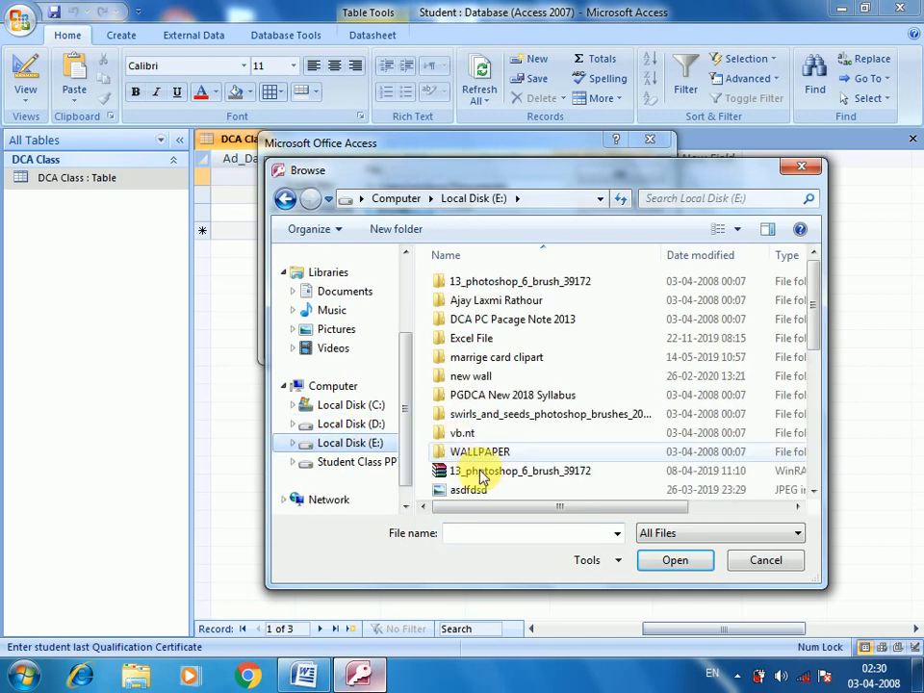
left_click(481, 473)
scroll(493, 474, "down", 1)
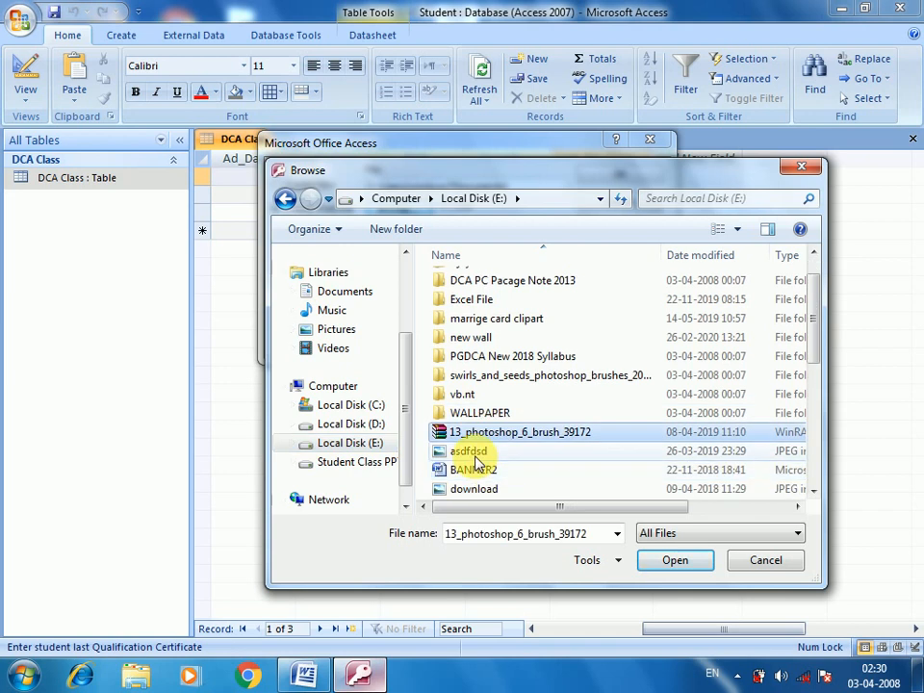
left_click(475, 454)
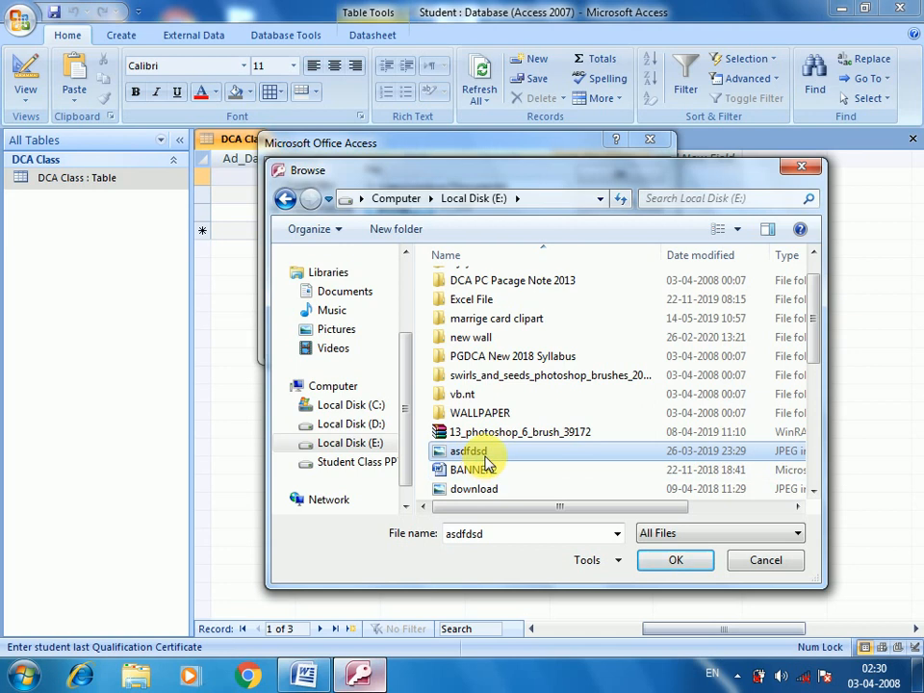
left_click(480, 491)
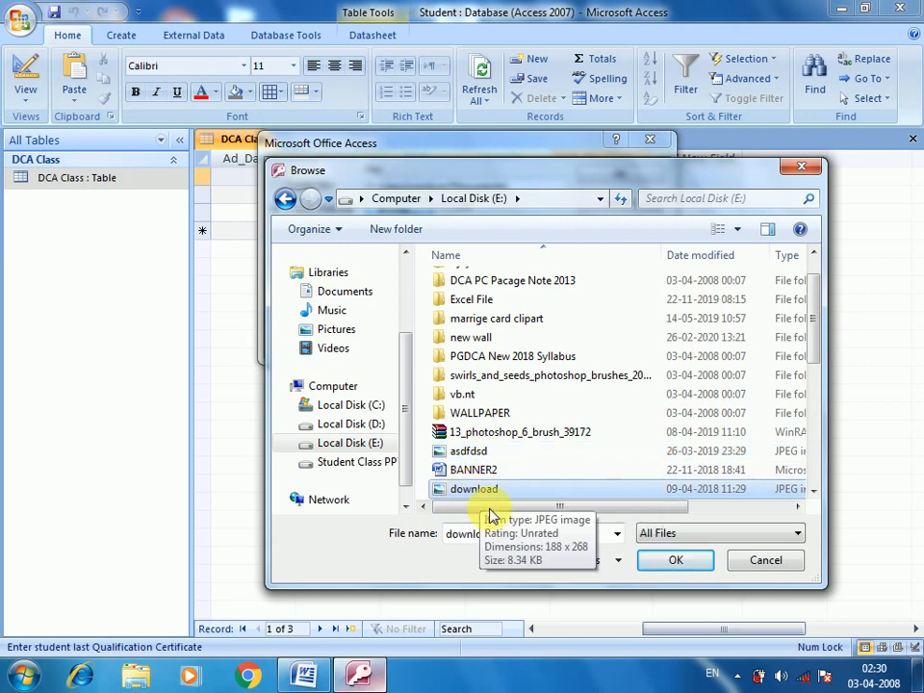
left_click(674, 560)
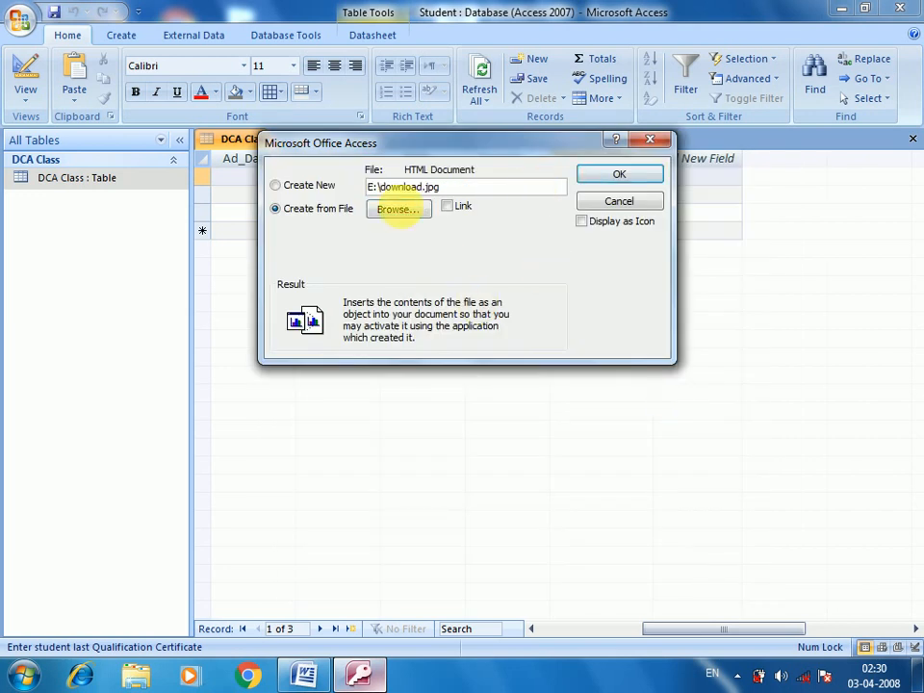
left_click(633, 183)
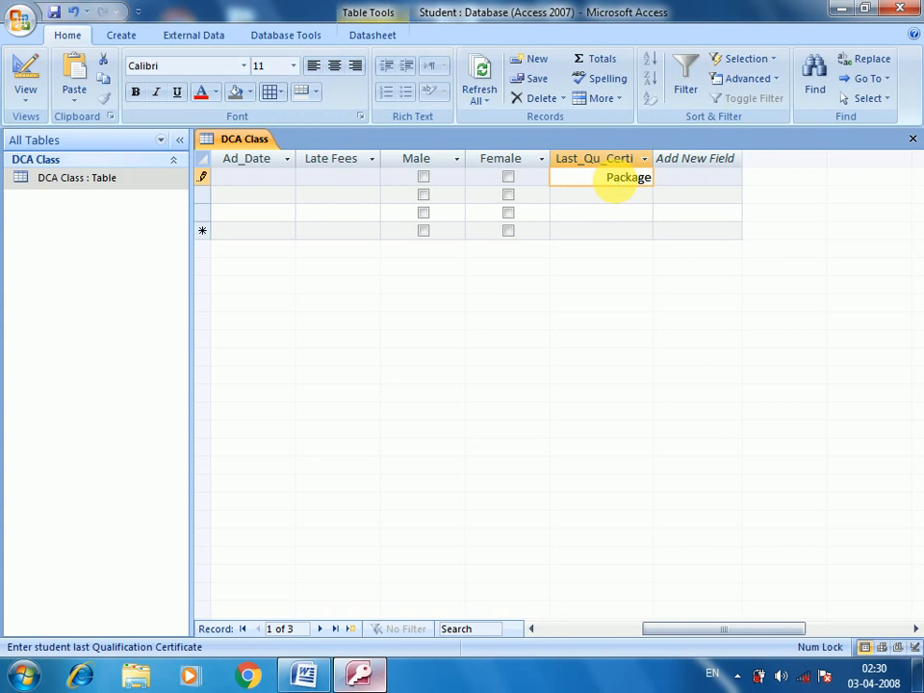
double_click(616, 179)
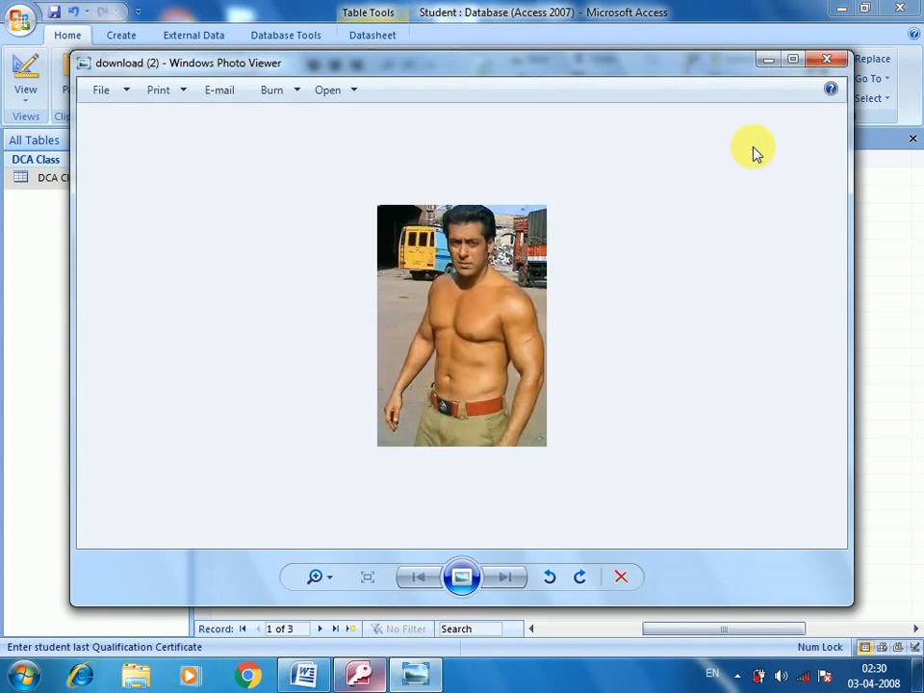
left_click(824, 64)
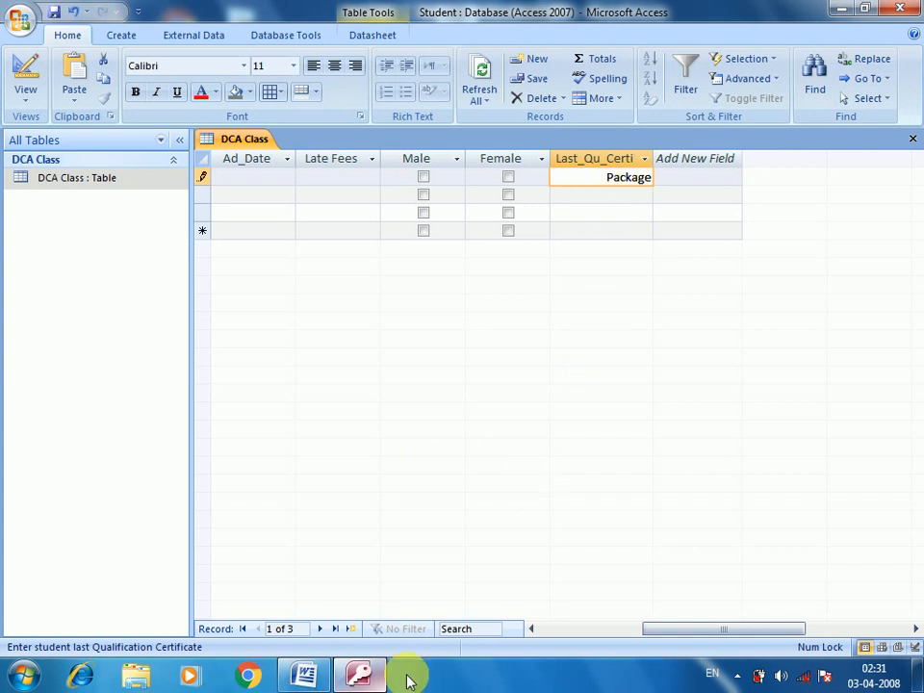
left_click(364, 675)
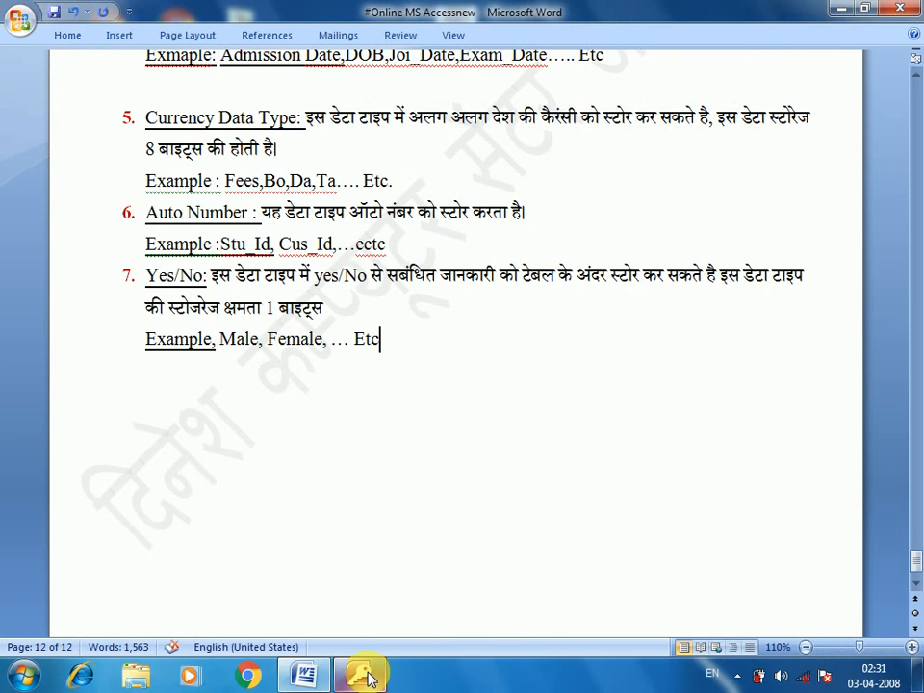
left_click(365, 677)
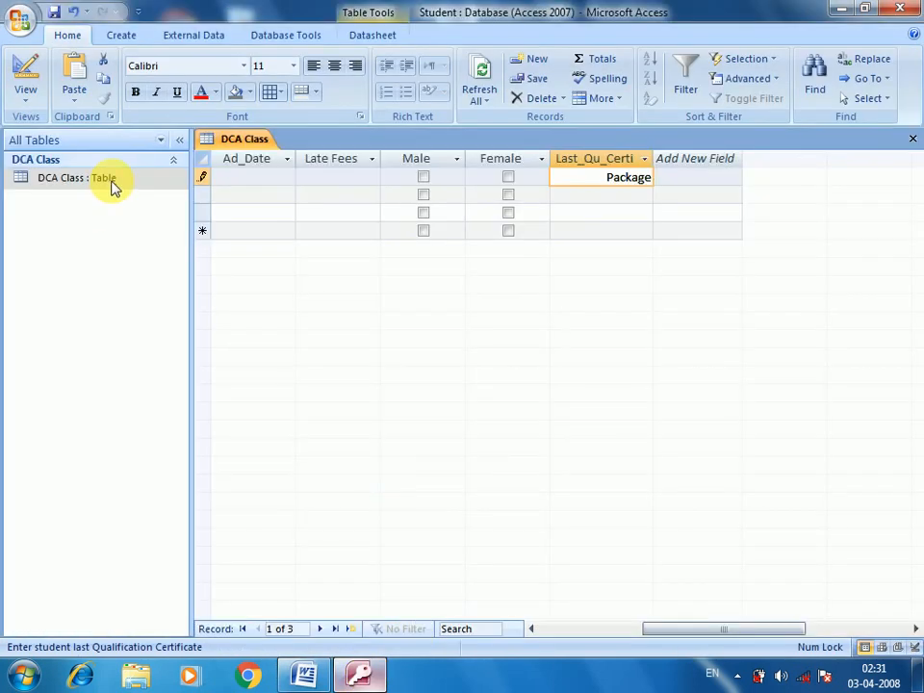
Step: Reopen the DCA Class table in Design View from the navigation pane
right_click(111, 185)
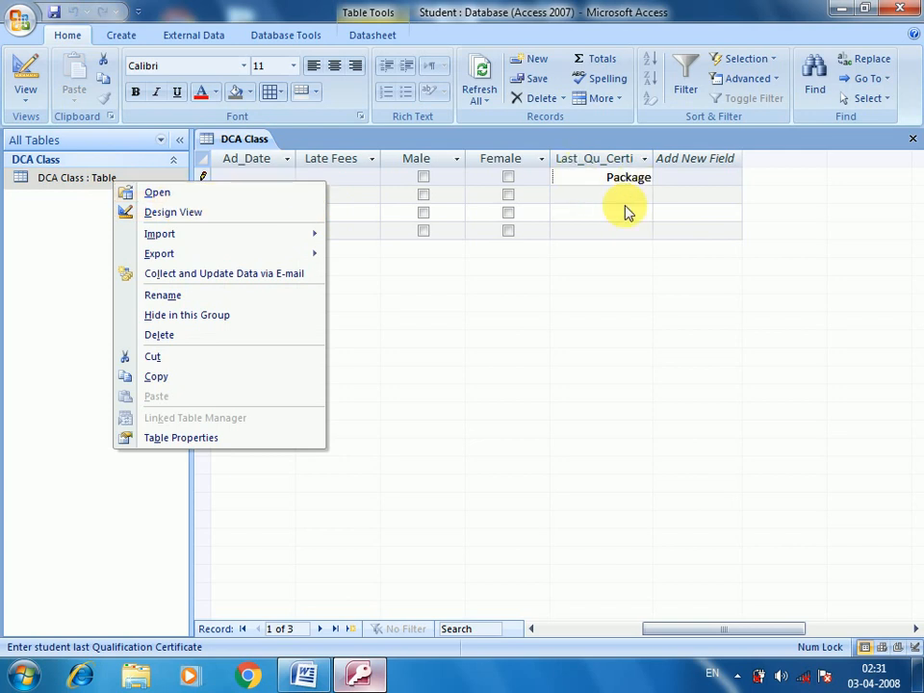
left_click(181, 215)
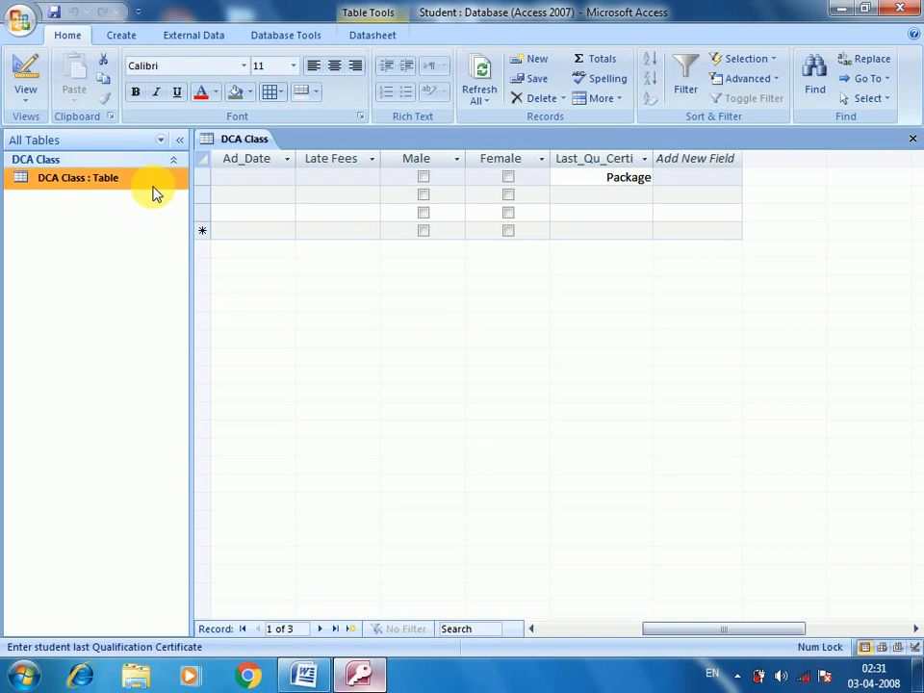
right_click(154, 193)
left_click(169, 216)
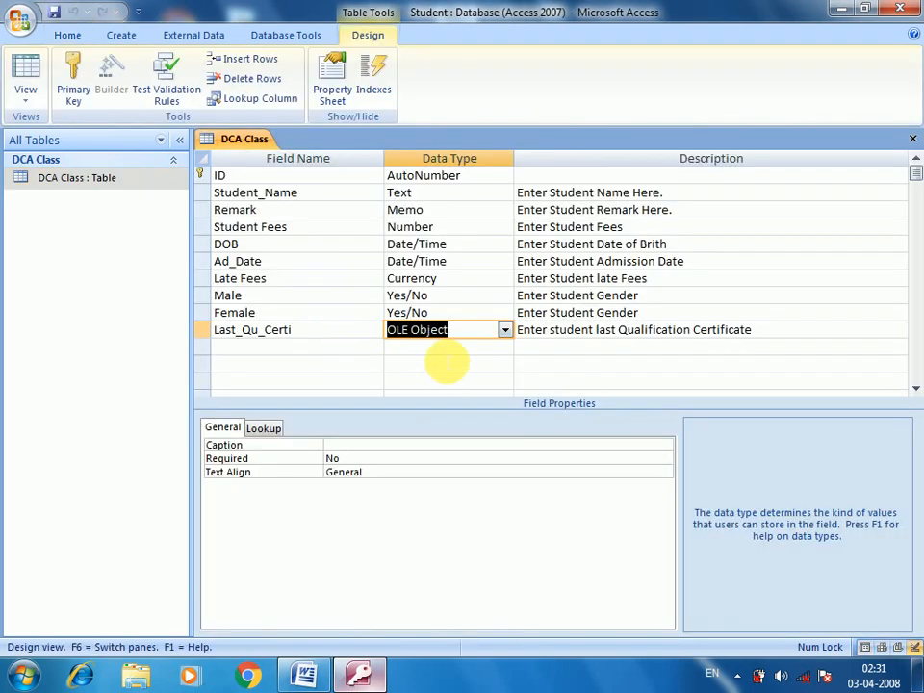
Step: Add Hyperlink field 'Email Id' described 'Enter Student Email Id', save, and reopen the datasheet
left_click(447, 348)
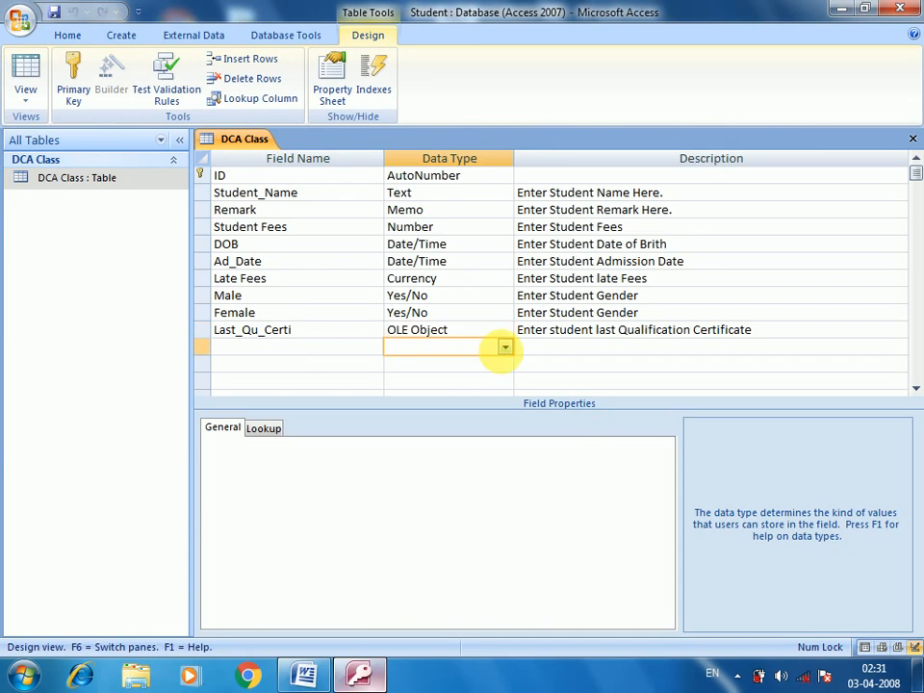
left_click(502, 349)
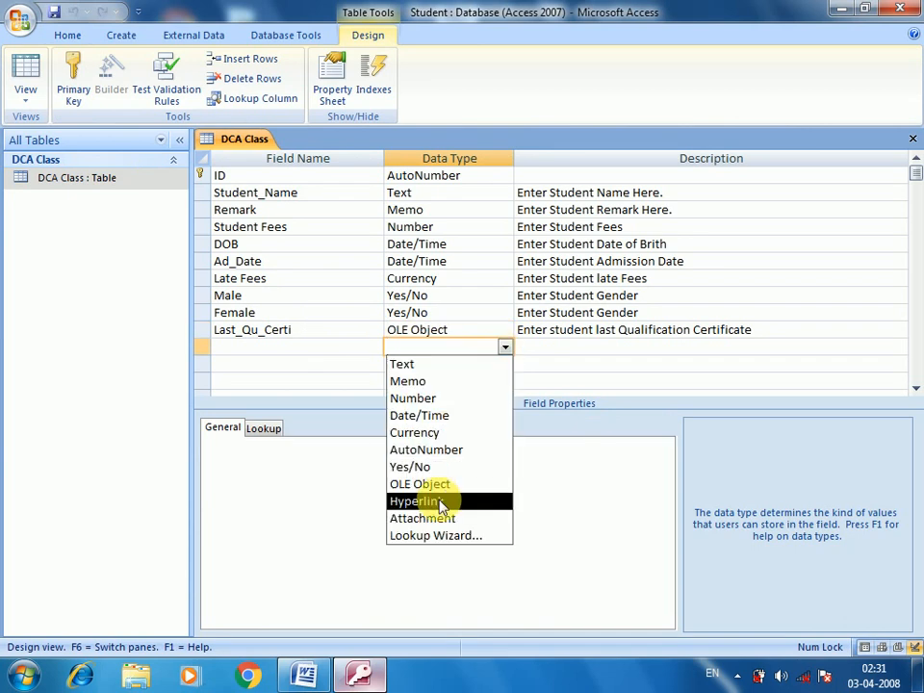
left_click(440, 502)
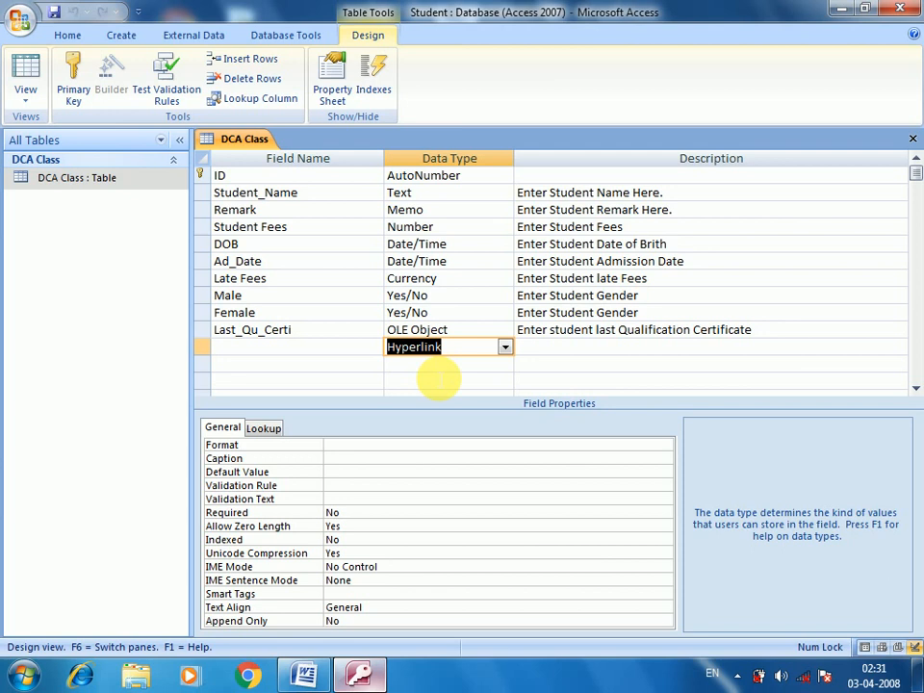
left_click(340, 352)
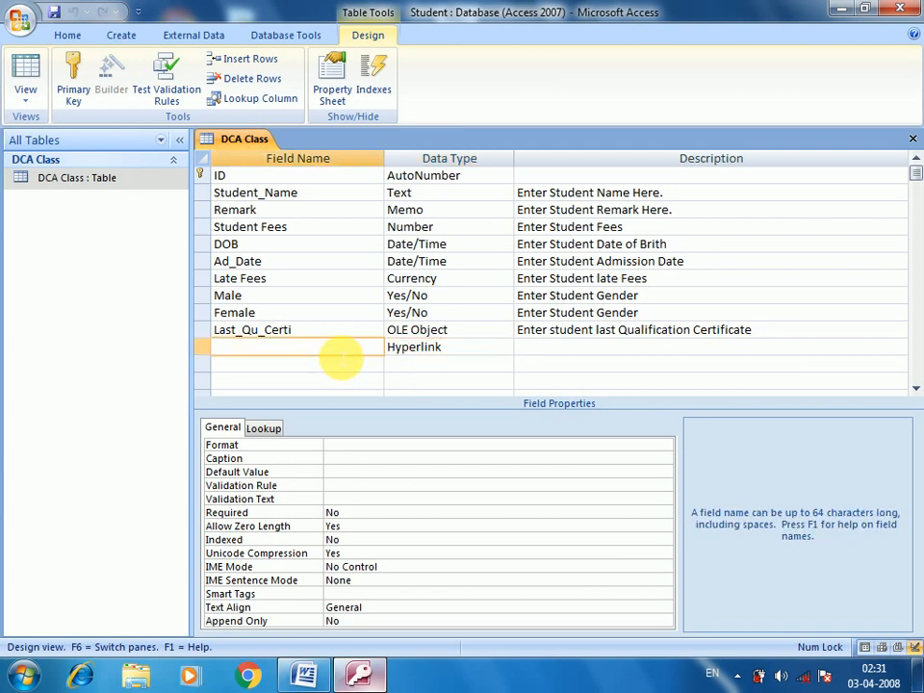
type("Email Id")
key("Tab")
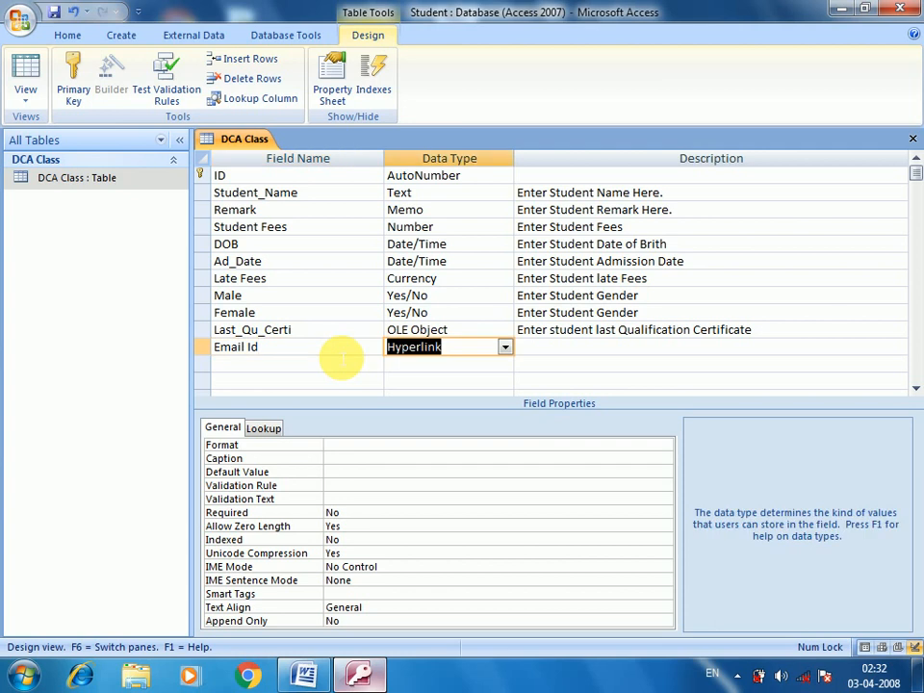
key("Tab")
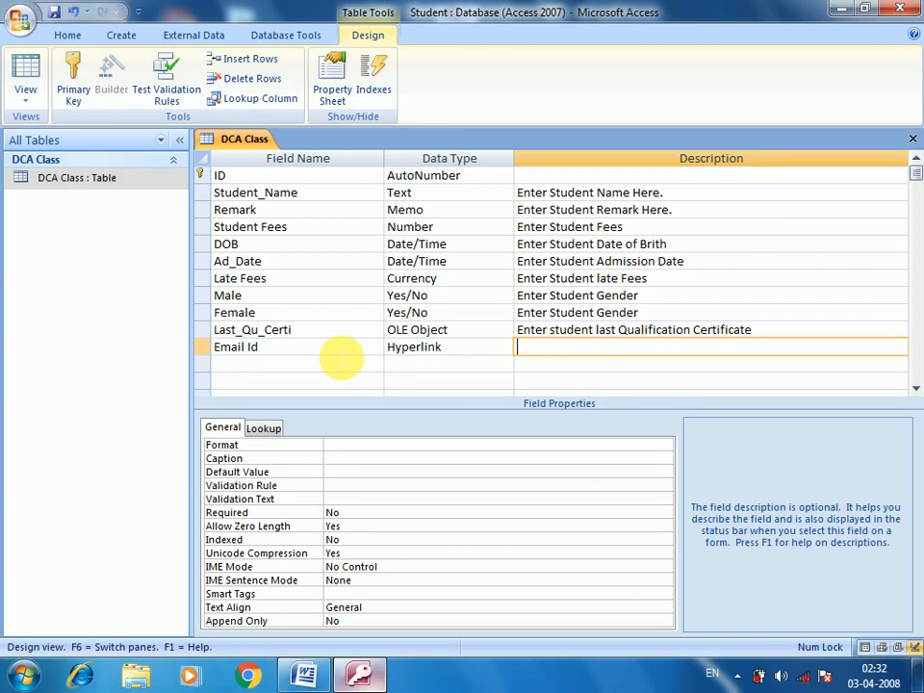
type("Enter Student ")
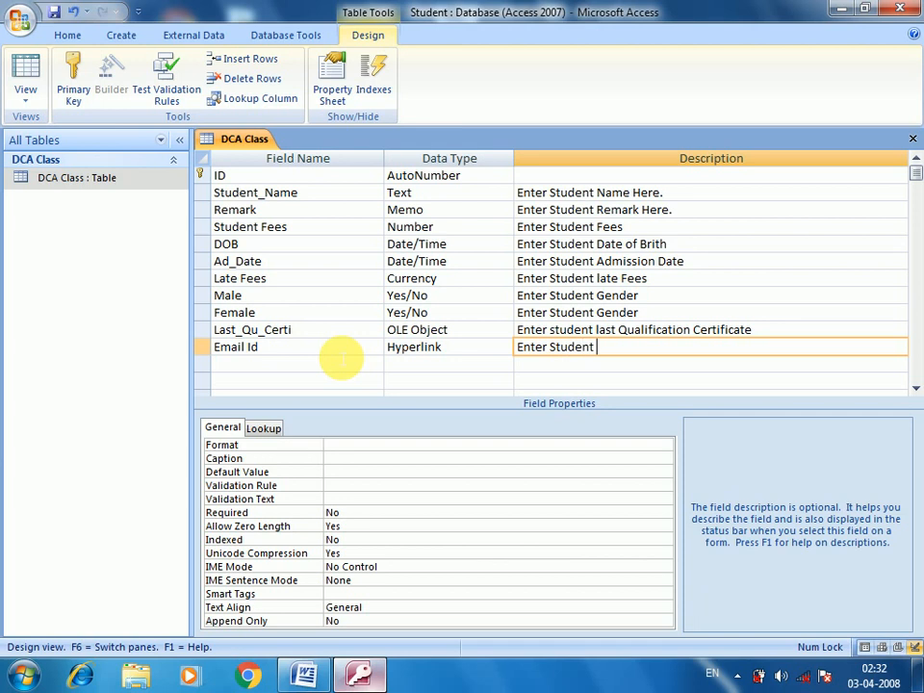
type("Email Id")
key("ctrl+s")
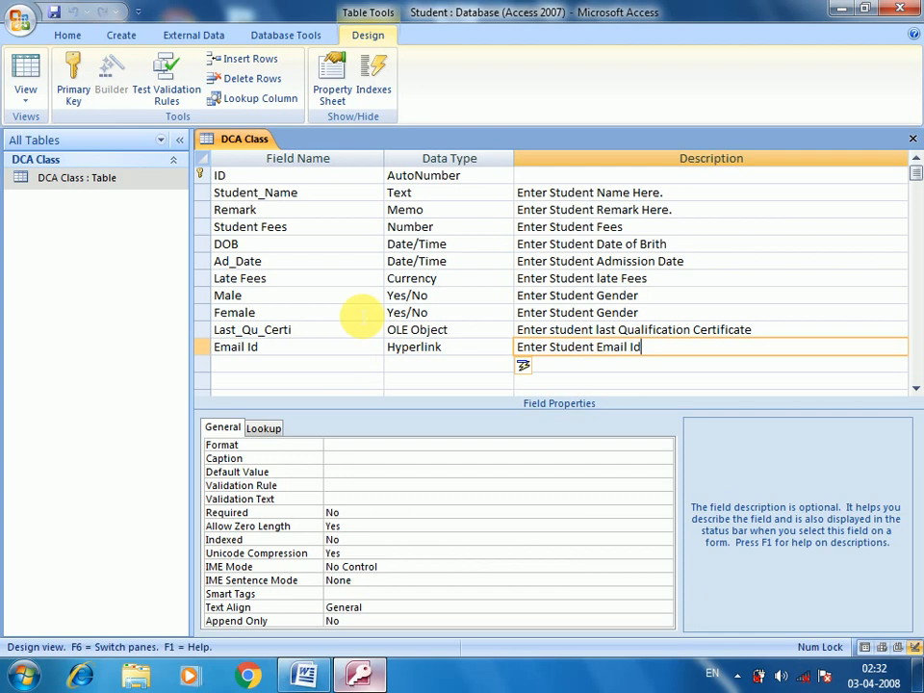
double_click(101, 185)
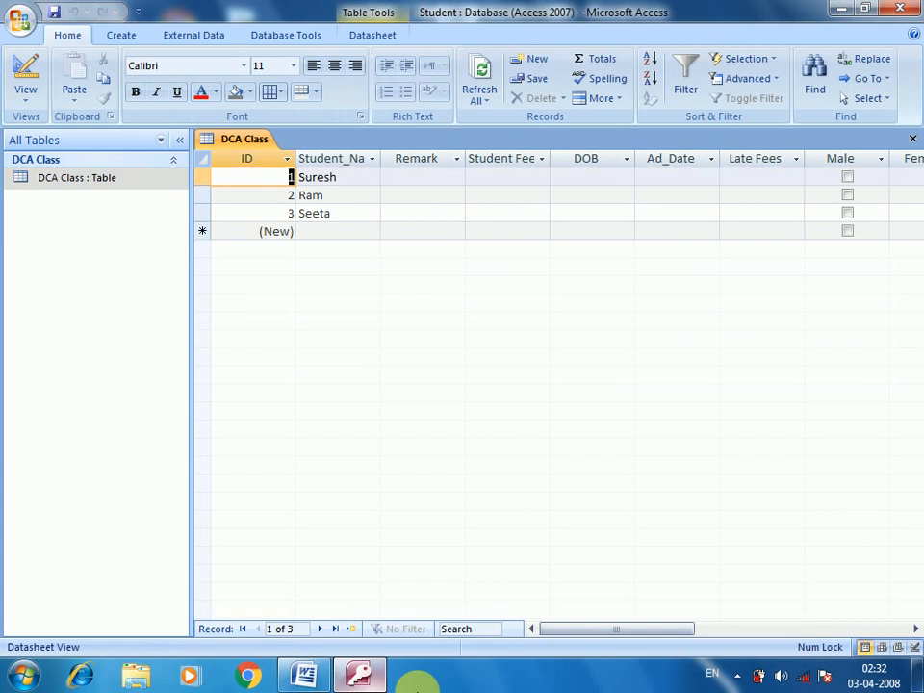
Step: Enter the student's e-mail address in the first record's Email Id cell and autofit the column
left_click_drag(577, 635, 704, 635)
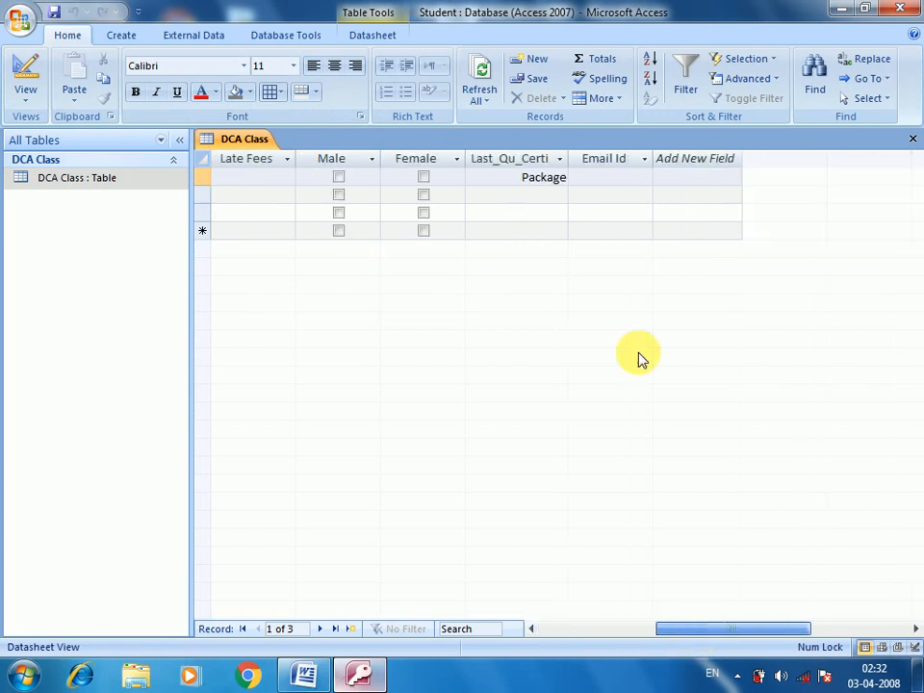
left_click(613, 181)
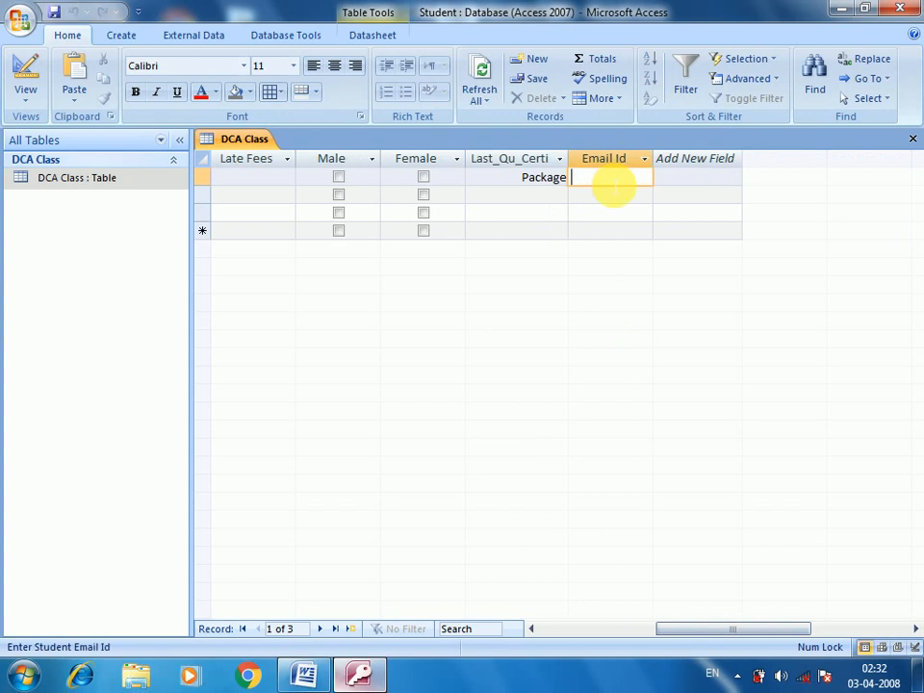
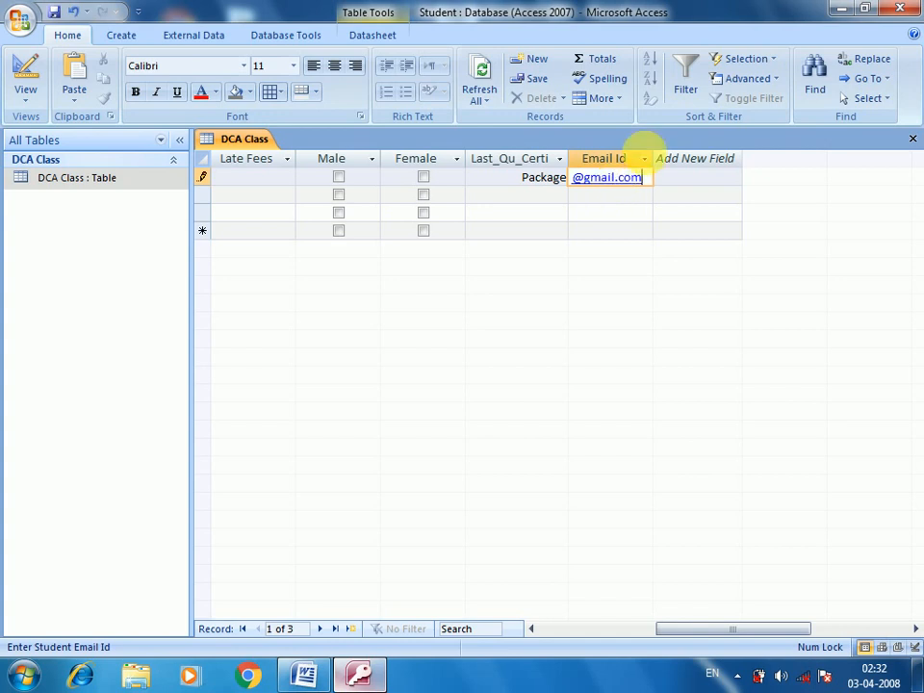
double_click(655, 158)
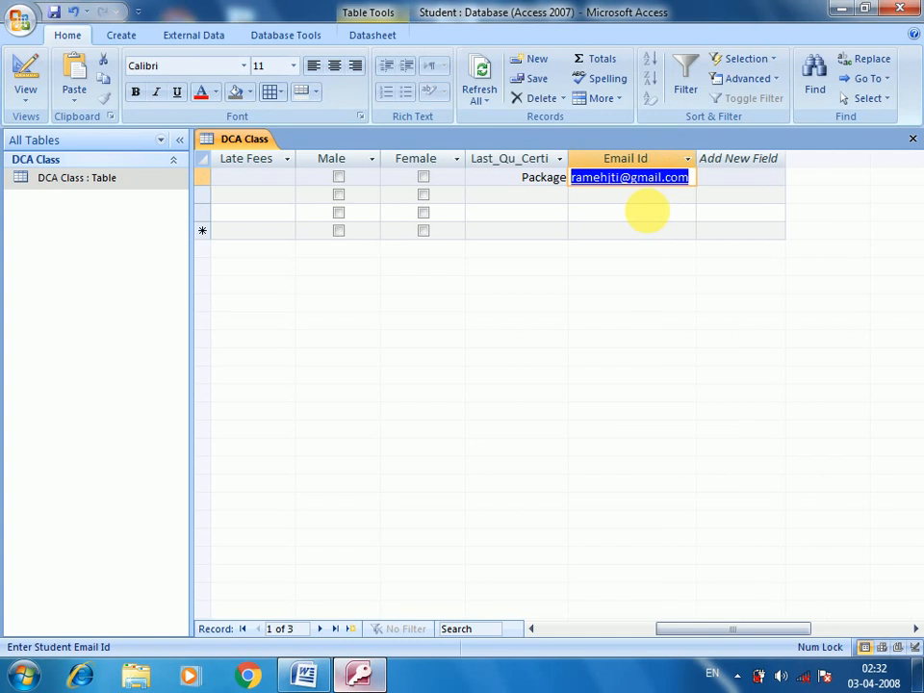
left_click(608, 206)
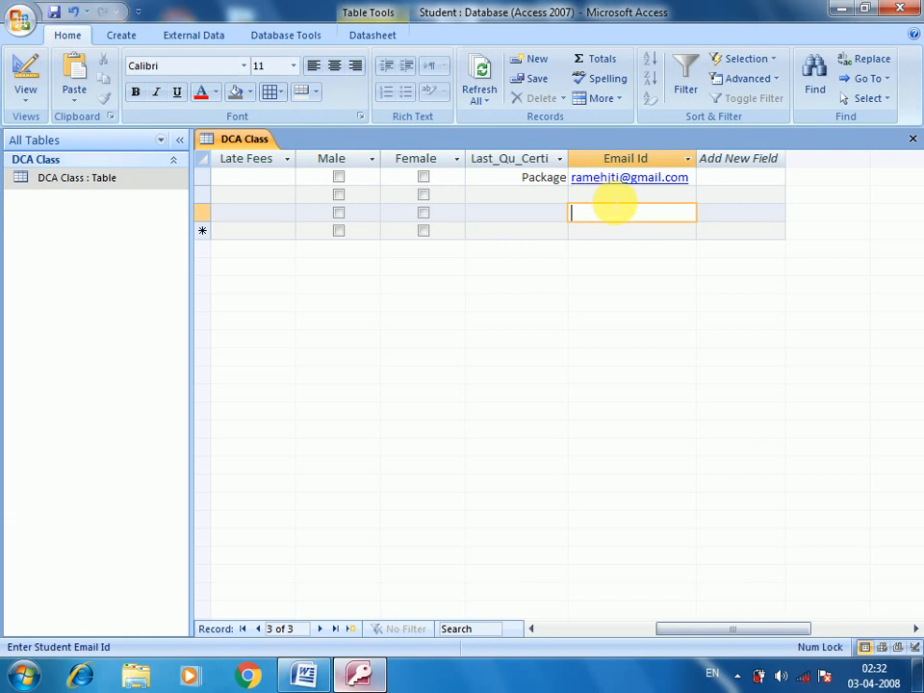
left_click(614, 198)
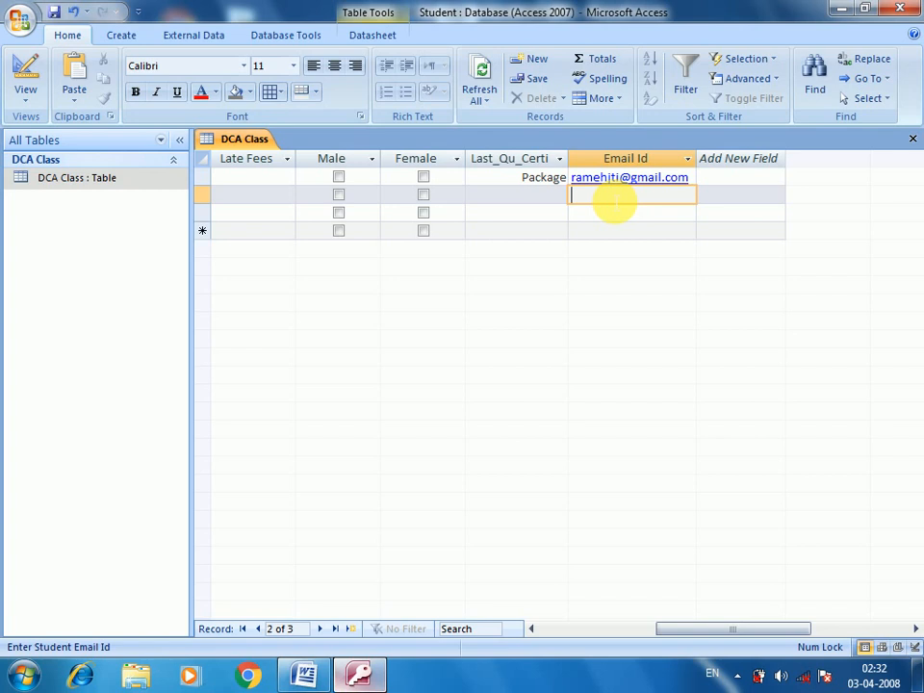
Step: Add item '8. OLE Object :' and begin its Hindi description about saved computer files
left_click(302, 673)
scroll(327, 428, "down", 1)
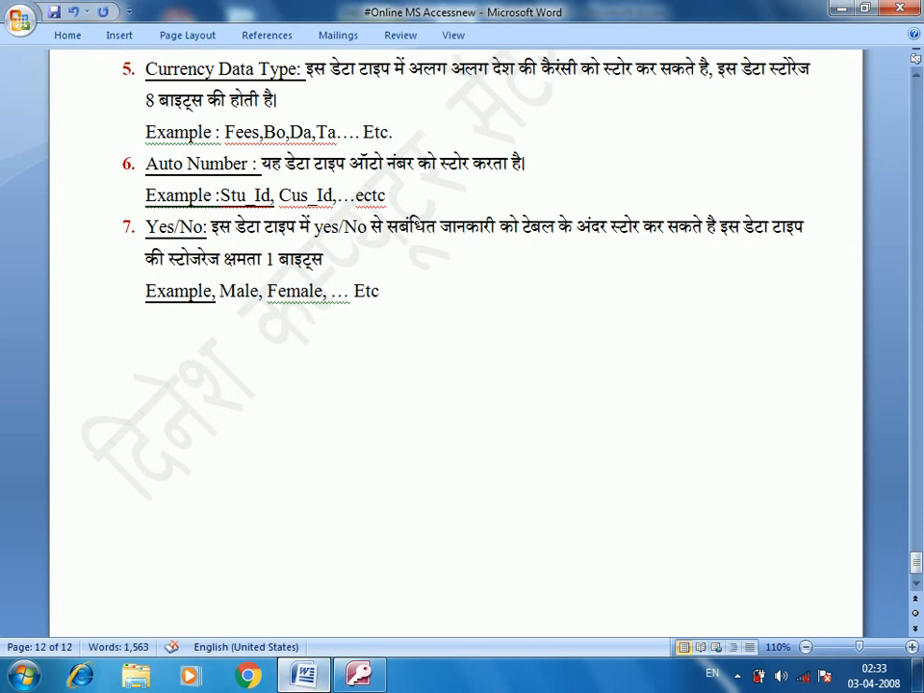
type("8.")
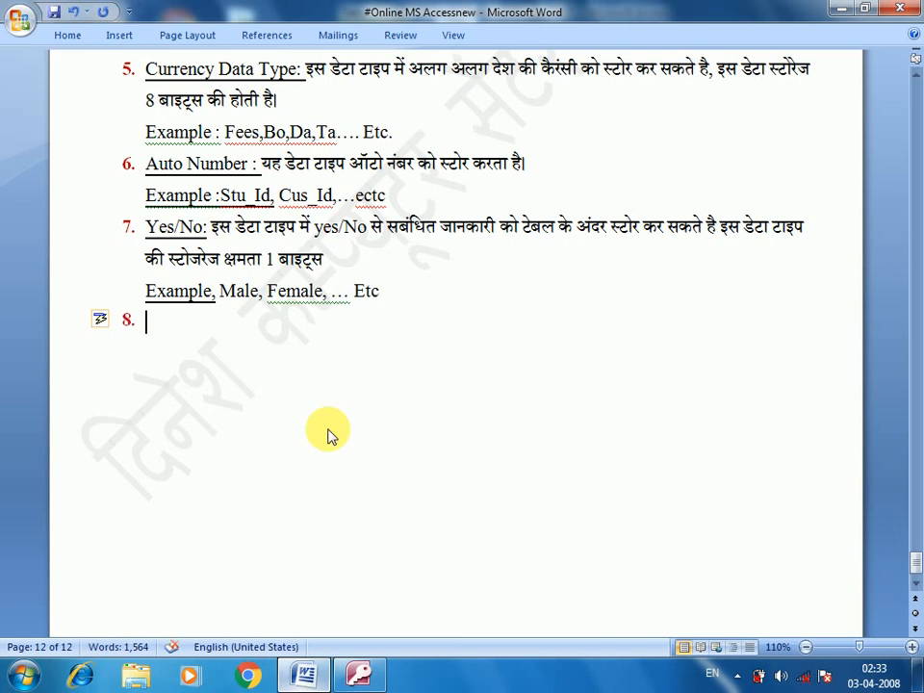
type(" OLE Object :")
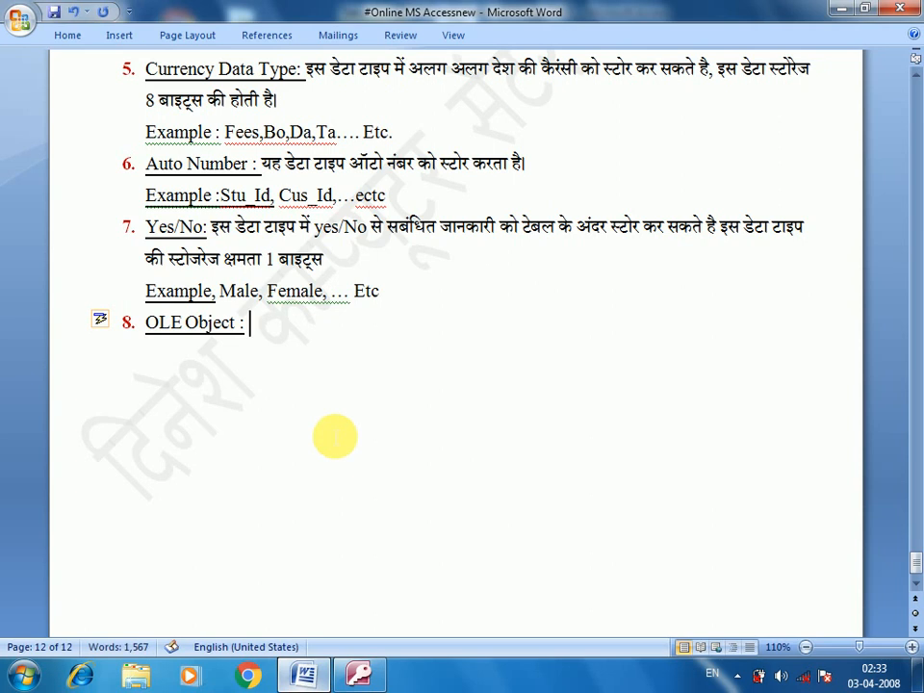
key("alt+shift")
type("इस प्रकार के डैअ")
key("BackSpace")
key("BackSpace")
type("ु")
key("BackSpace")
type("ेटा में हम")
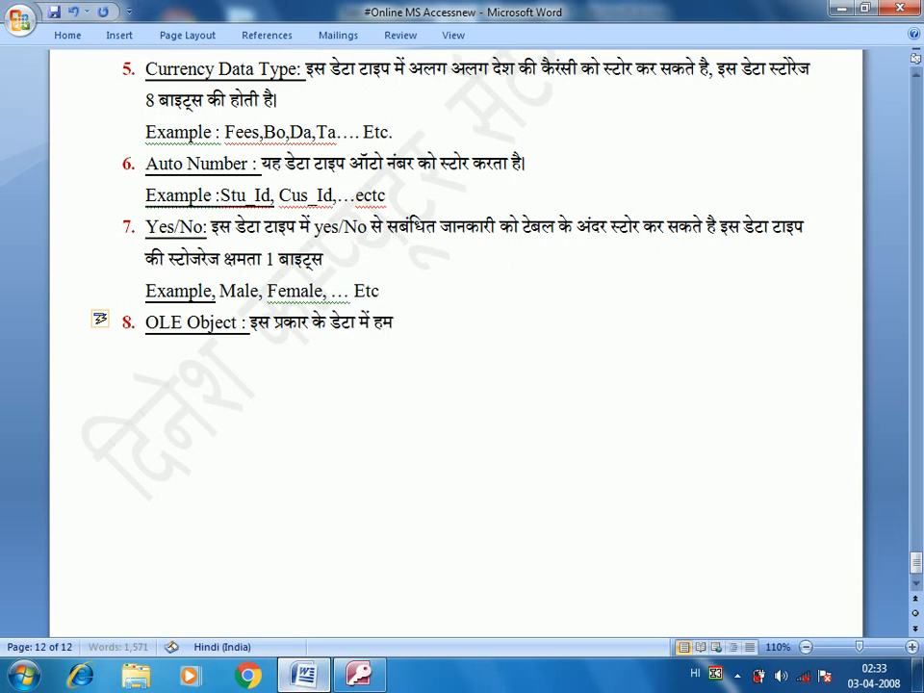
type(" कम्प्यूटर")
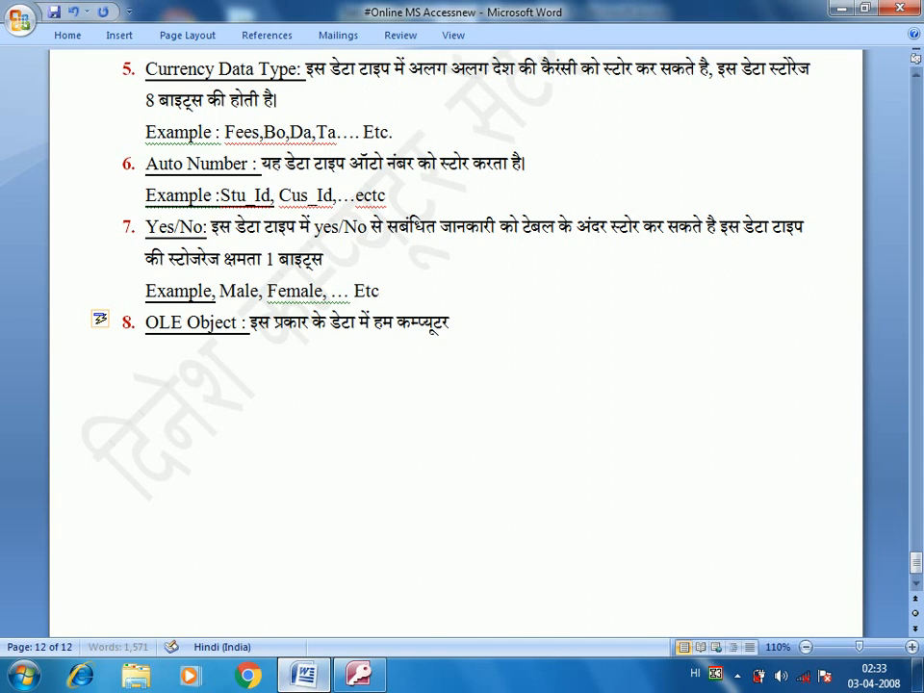
type(" में सेव फाइल")
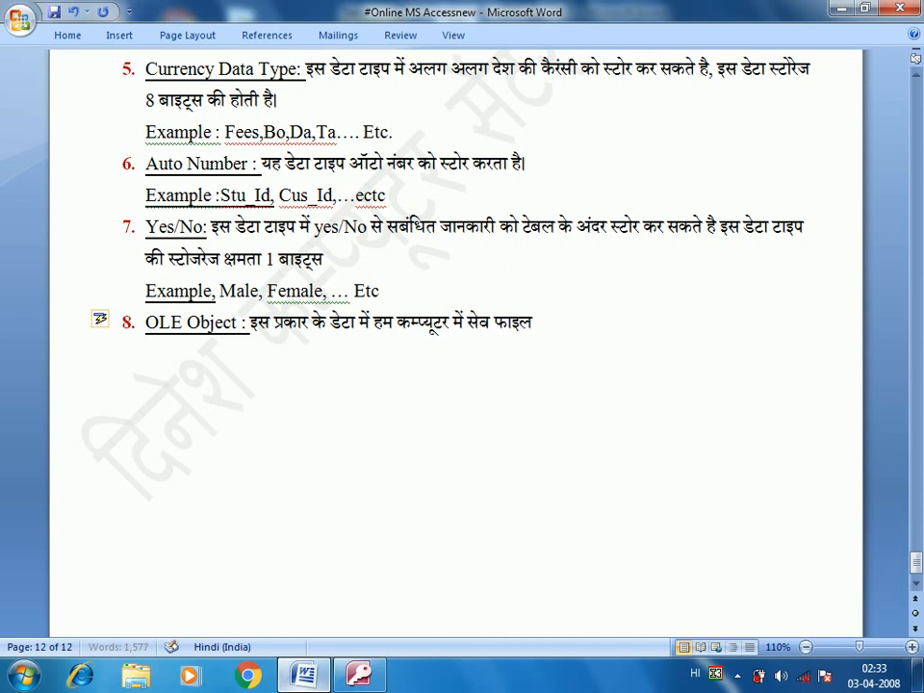
type(" जैसे")
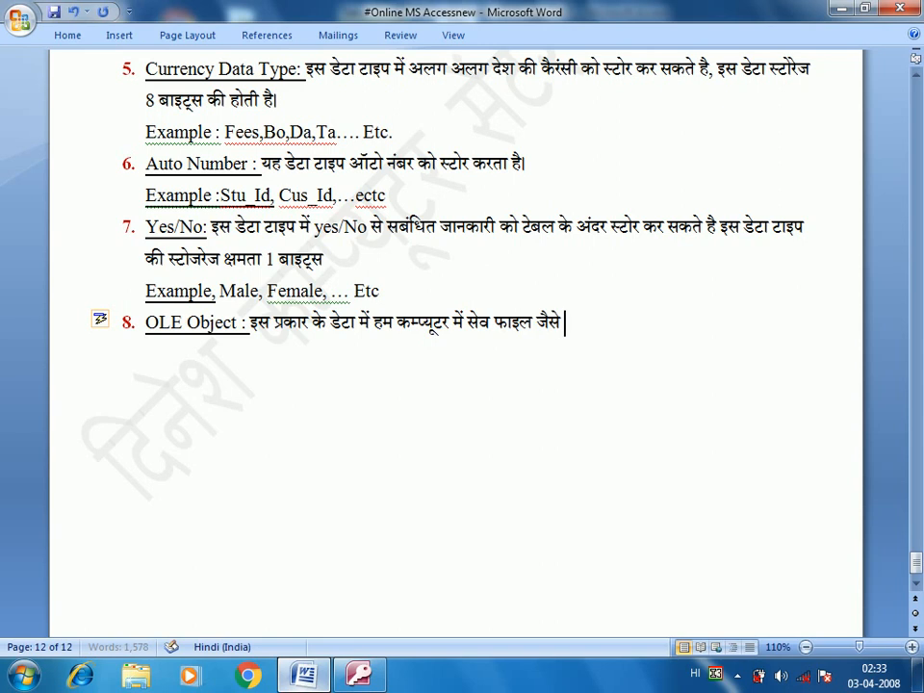
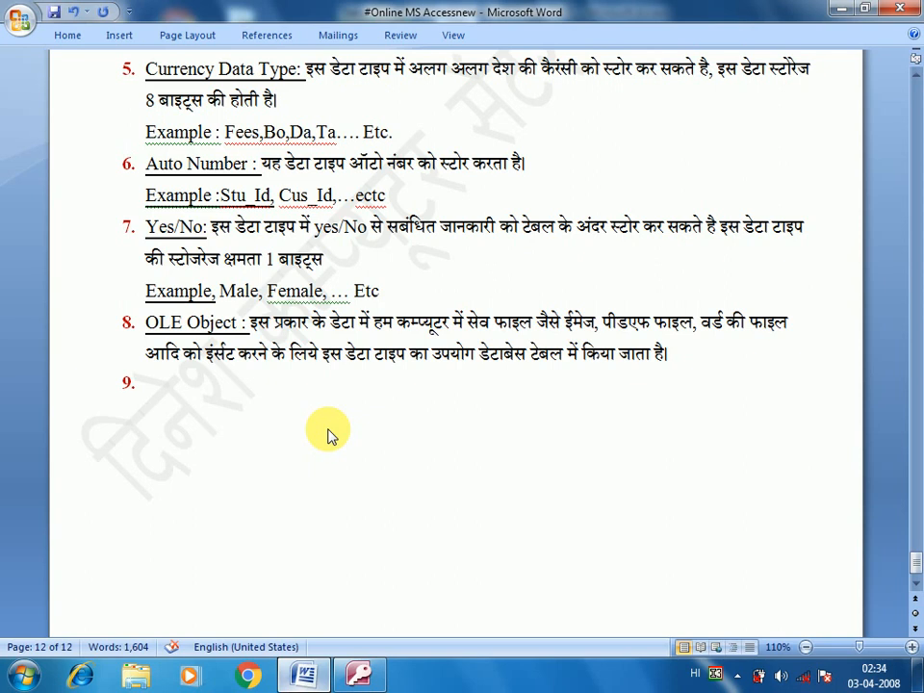
Step: Type the heading 'Hyperlink DataType :' in English after item 9
left_click(335, 437)
key("alt+shift")
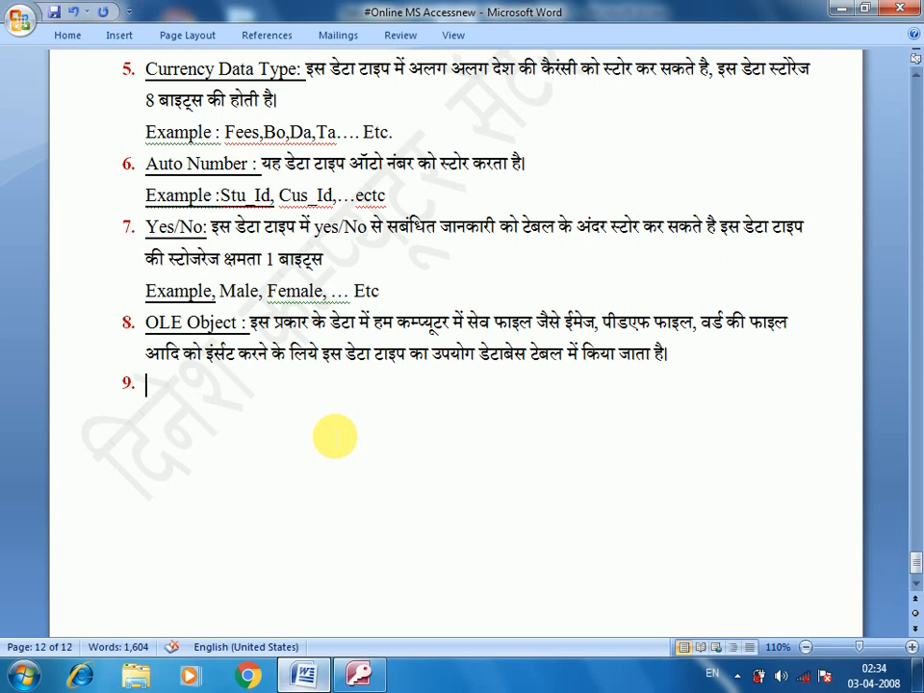
type("Hyper")
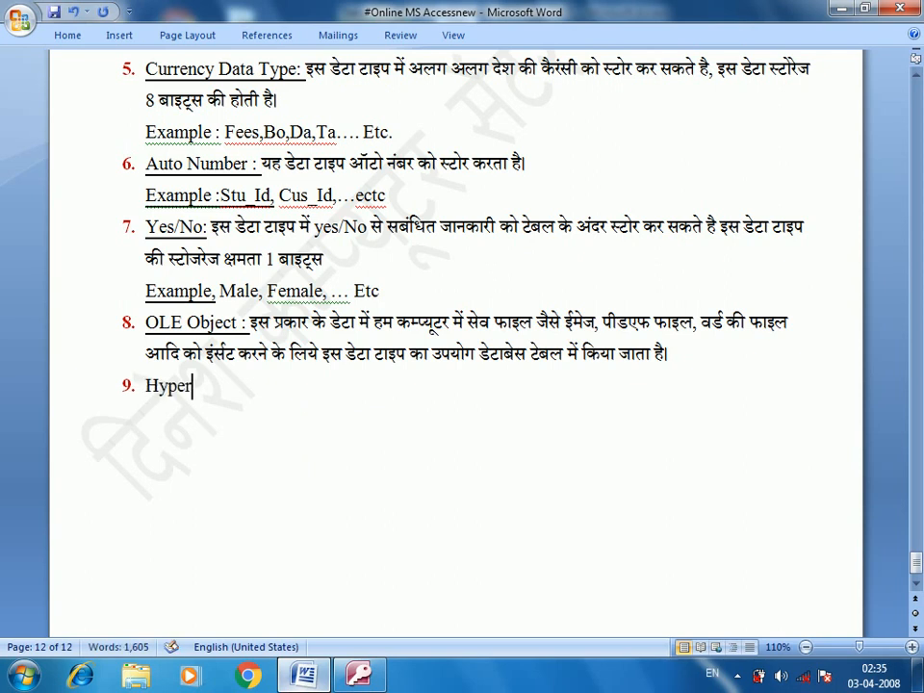
type("link Data")
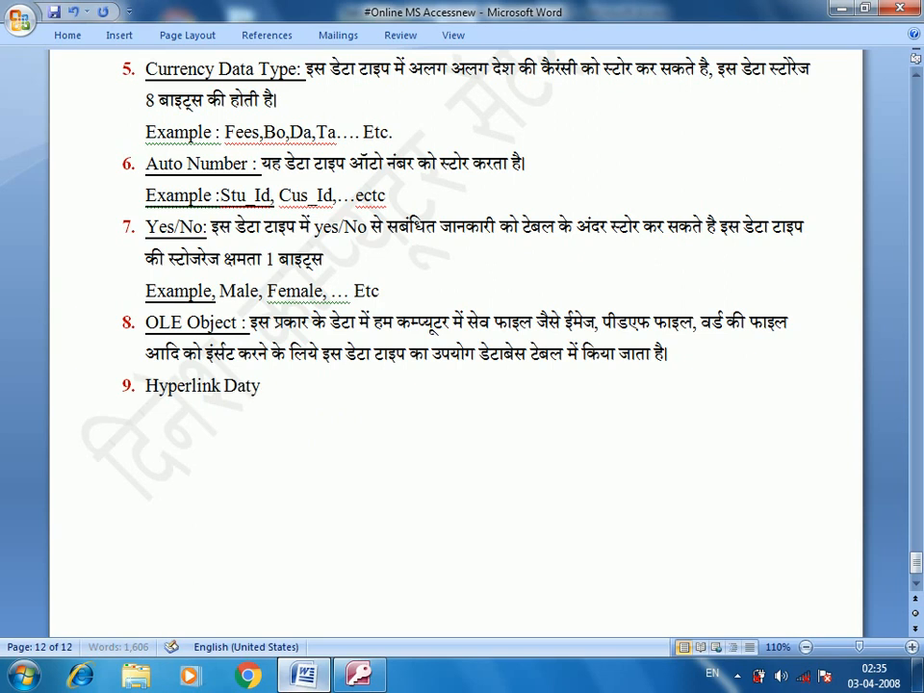
type("Type :")
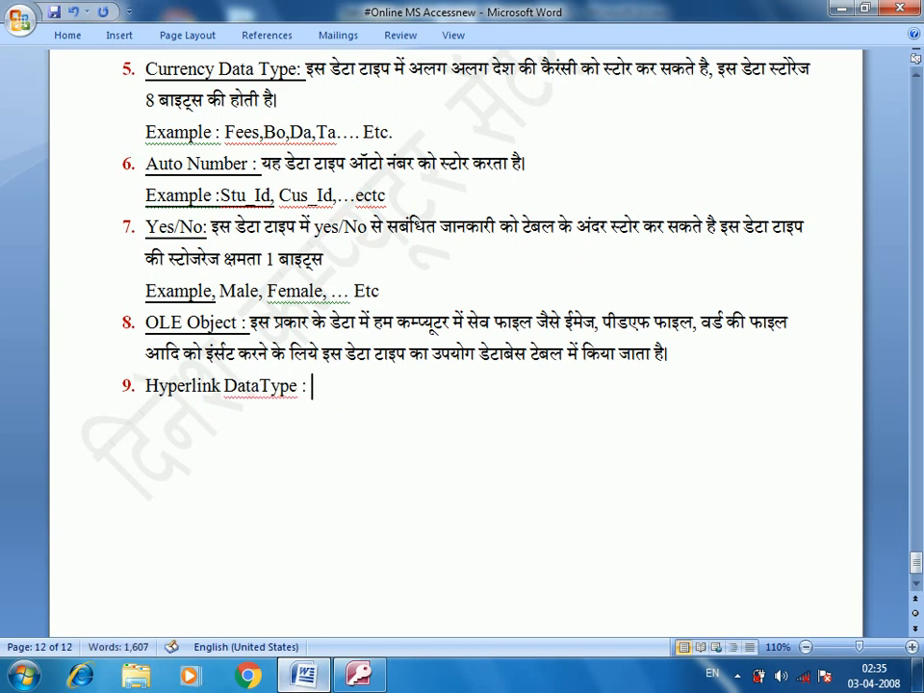
Step: Write the Hindi description explaining that table data is displayed as a Hyperlink
key("alt+shift")
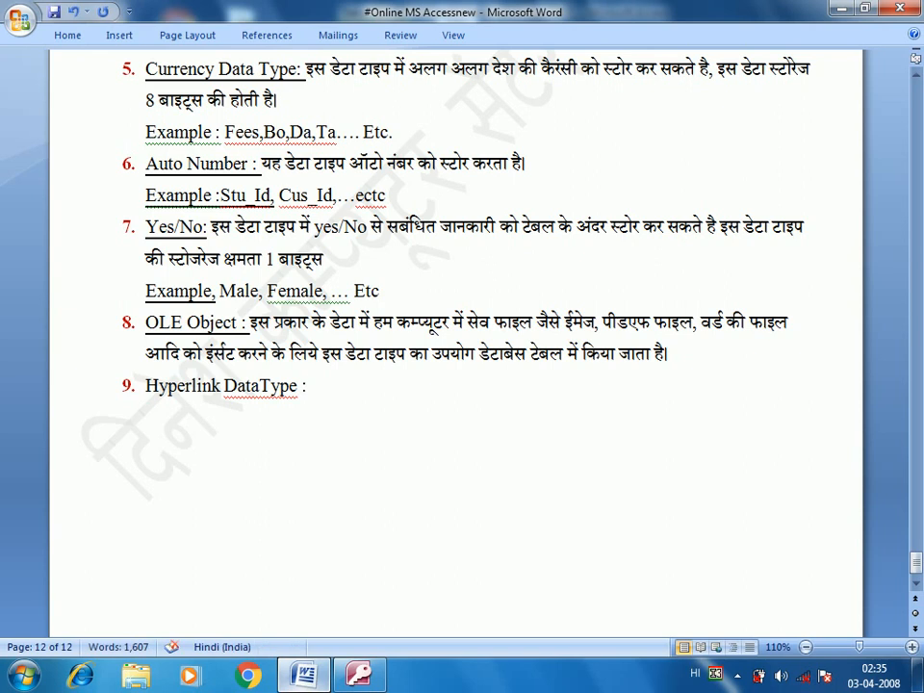
type("इस प्रकार क")
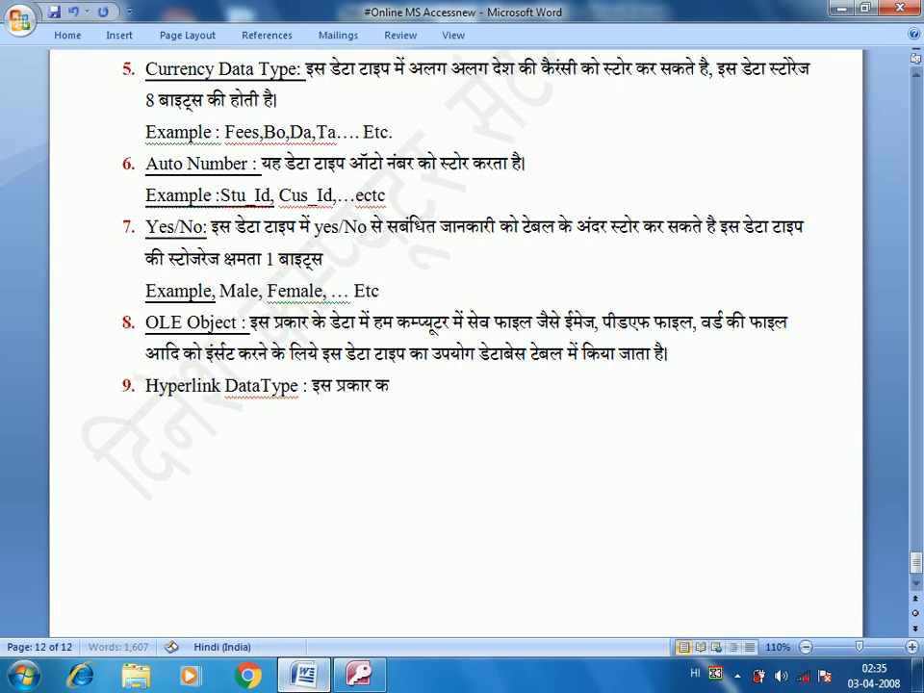
type("ा डेटा टाइप उस समय")
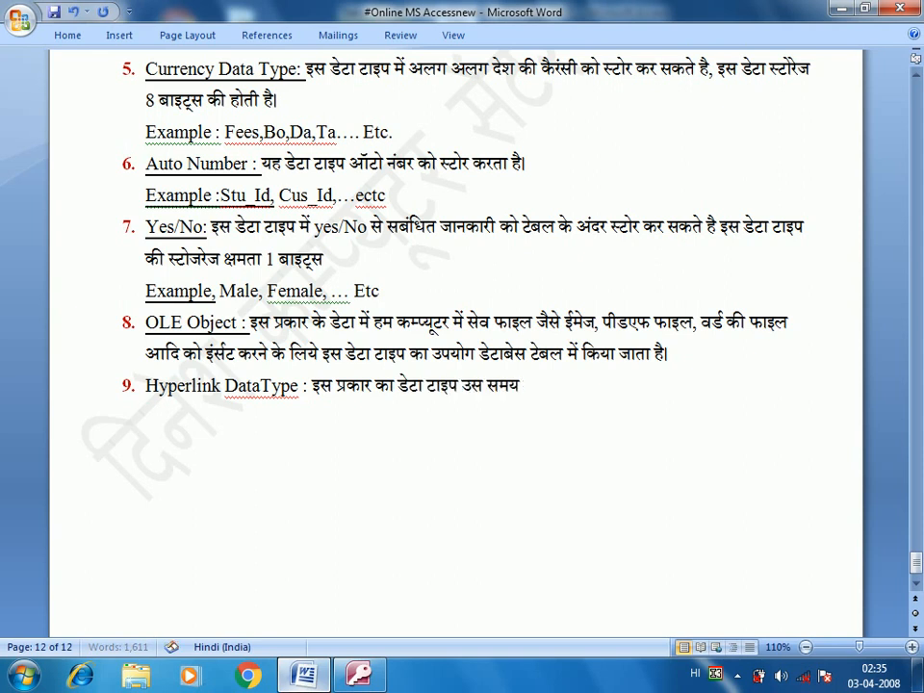
type(" उपयोग ")
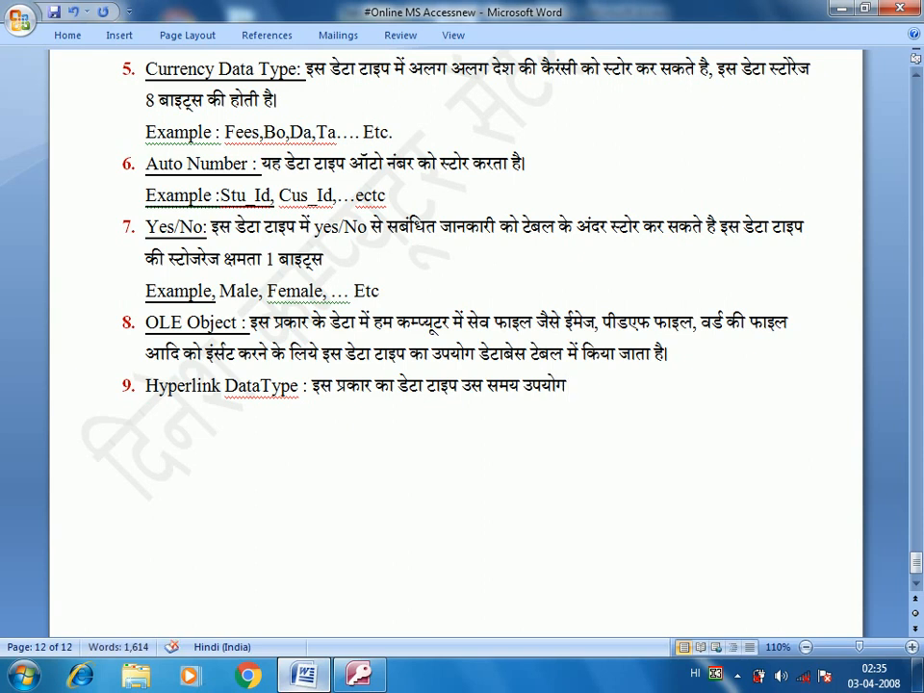
type("करते है ज")
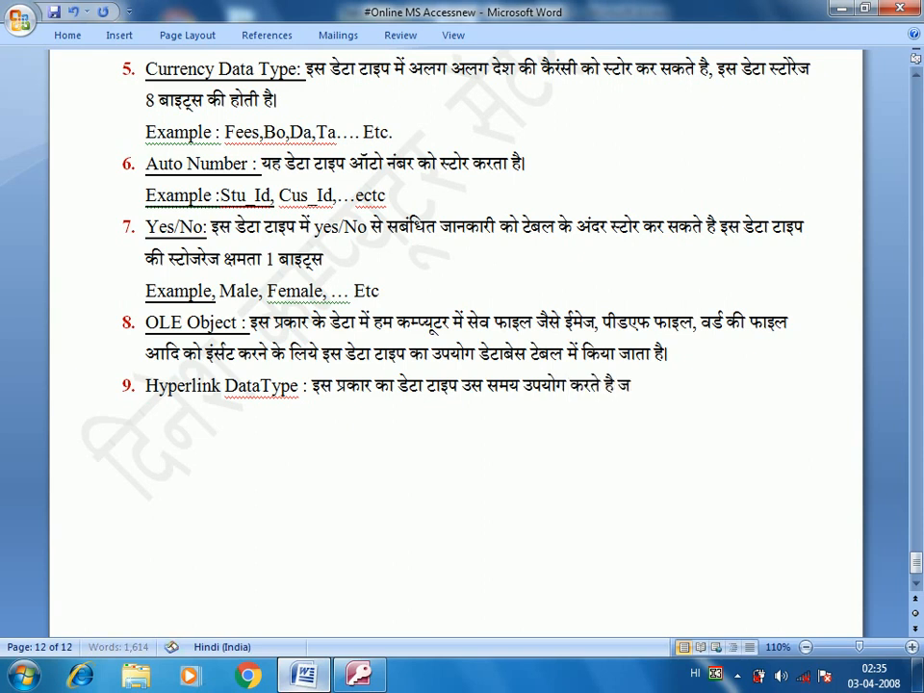
type("ब हमें पvअपन")
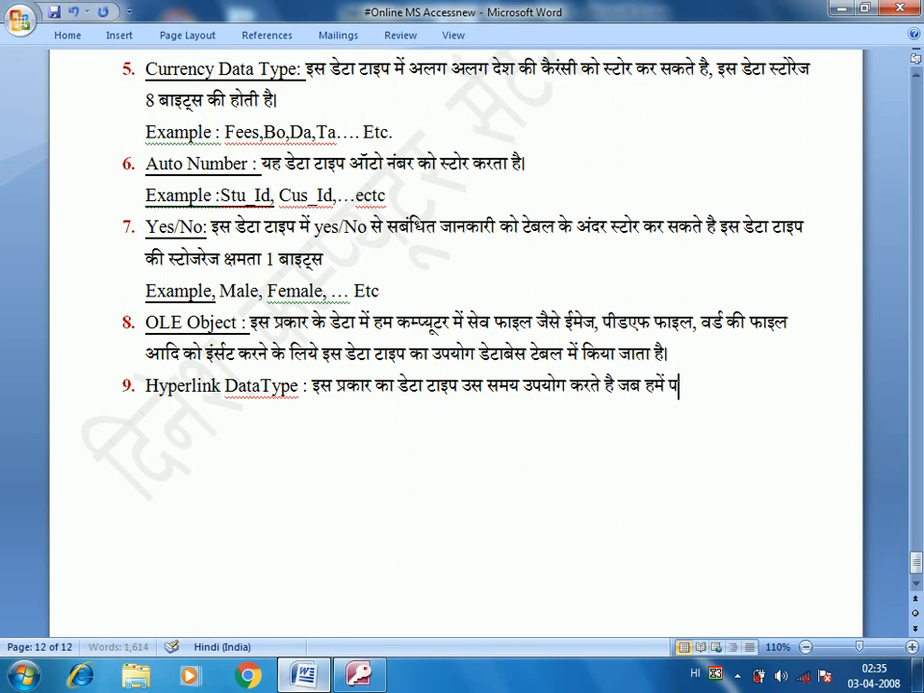
key("BackSpace")
key("BackSpace")
key("BackSpace")
key("BackSpace")
key("BackSpace")
type("अपने डेटाबेस")
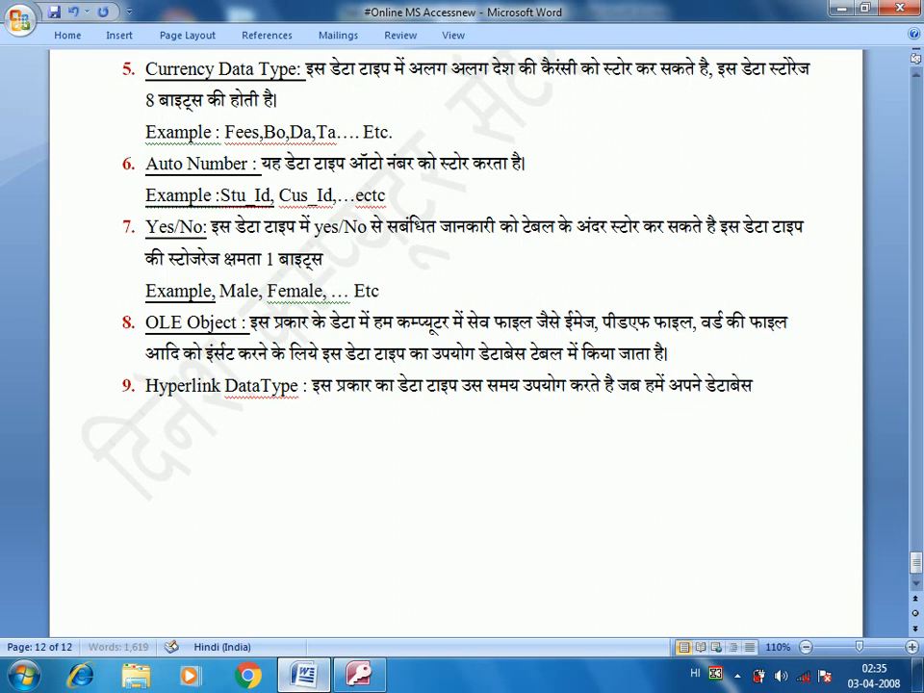
type(" टेबल के")
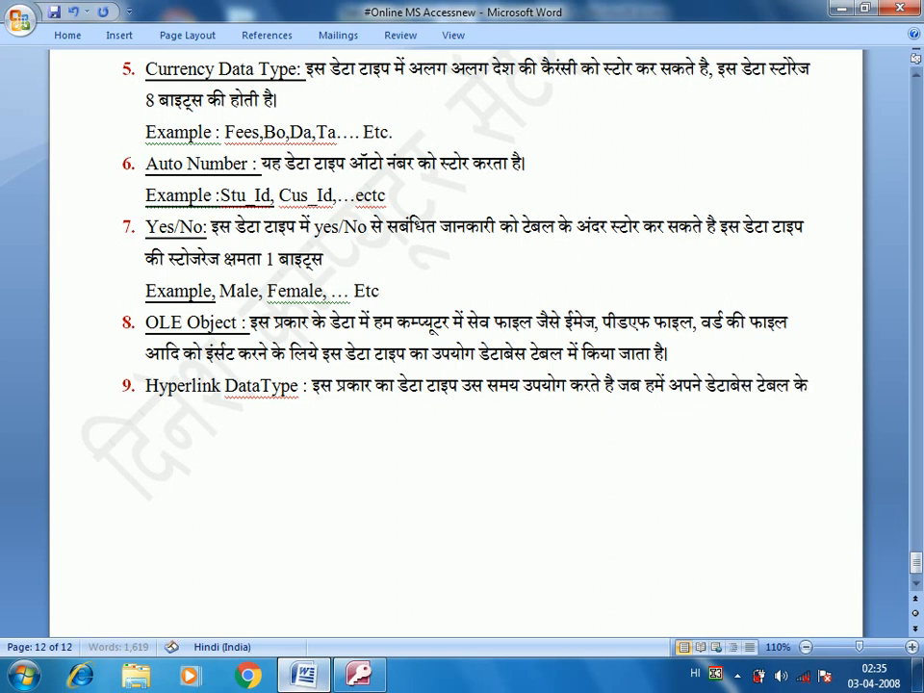
type(" अंदर")
type("डेटा को")
key("alt+shift")
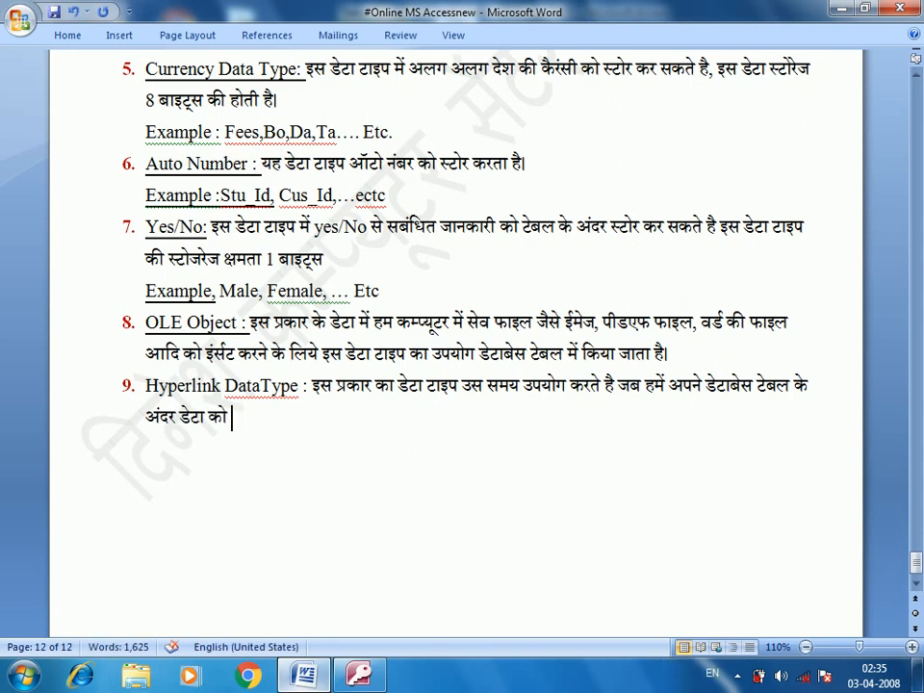
type("Hyperlin")
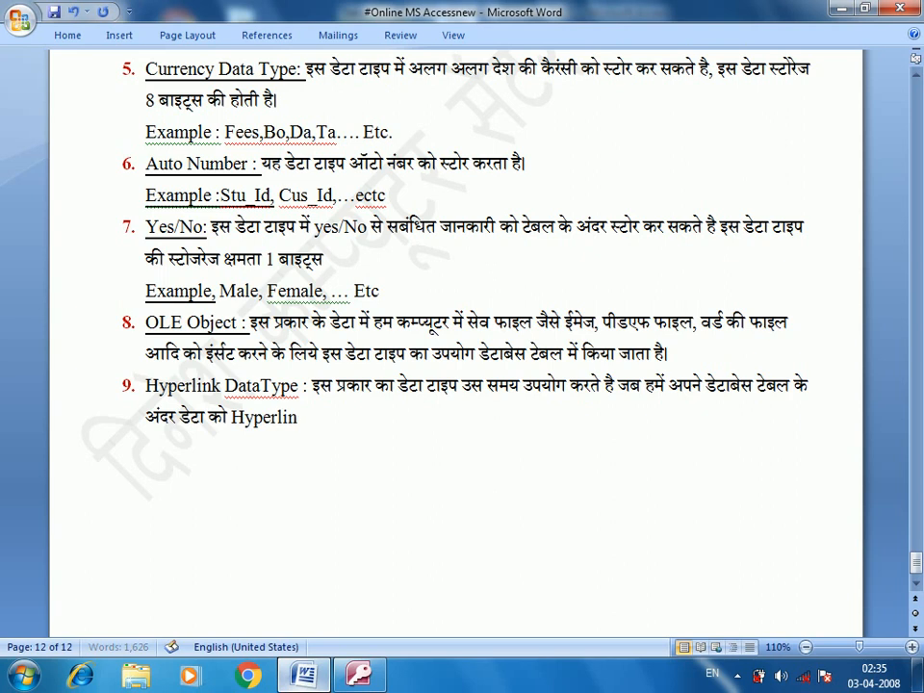
type("k")
key("alt+shift")
type("के")
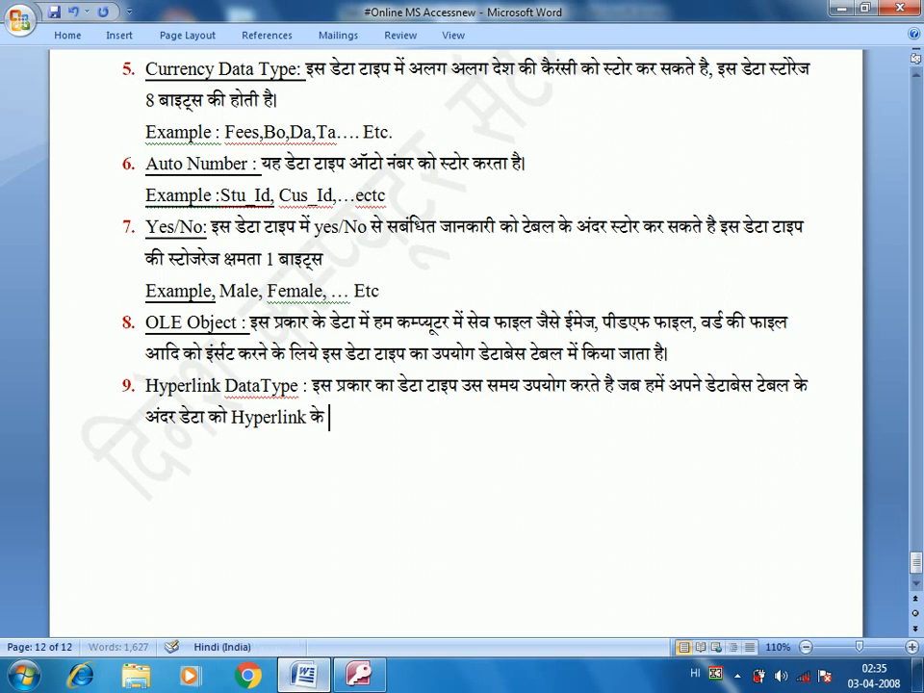
type(" रूप में दिख")
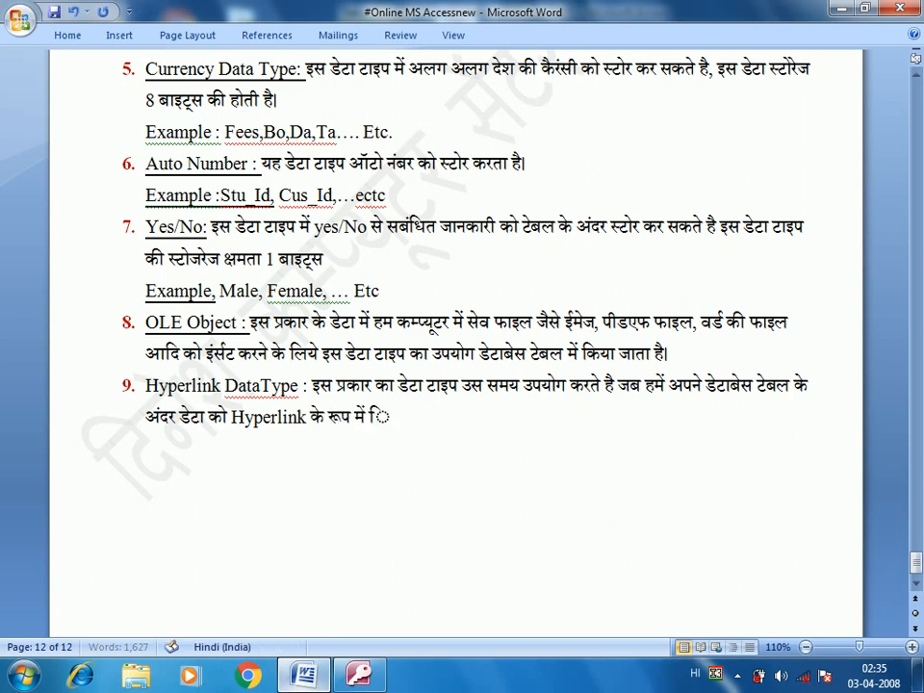
type("ाना हो")
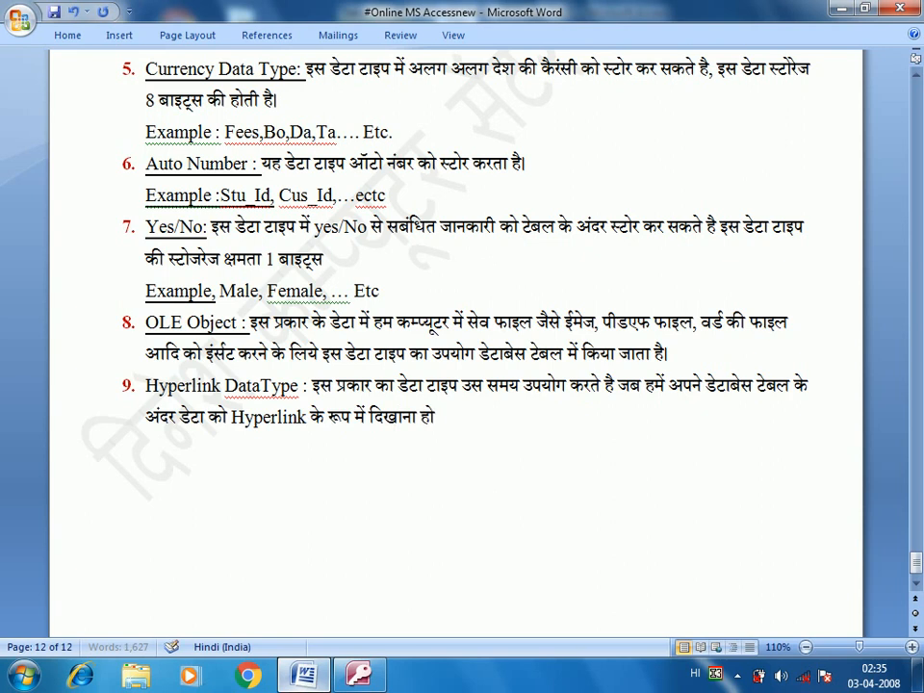
type("ता है।")
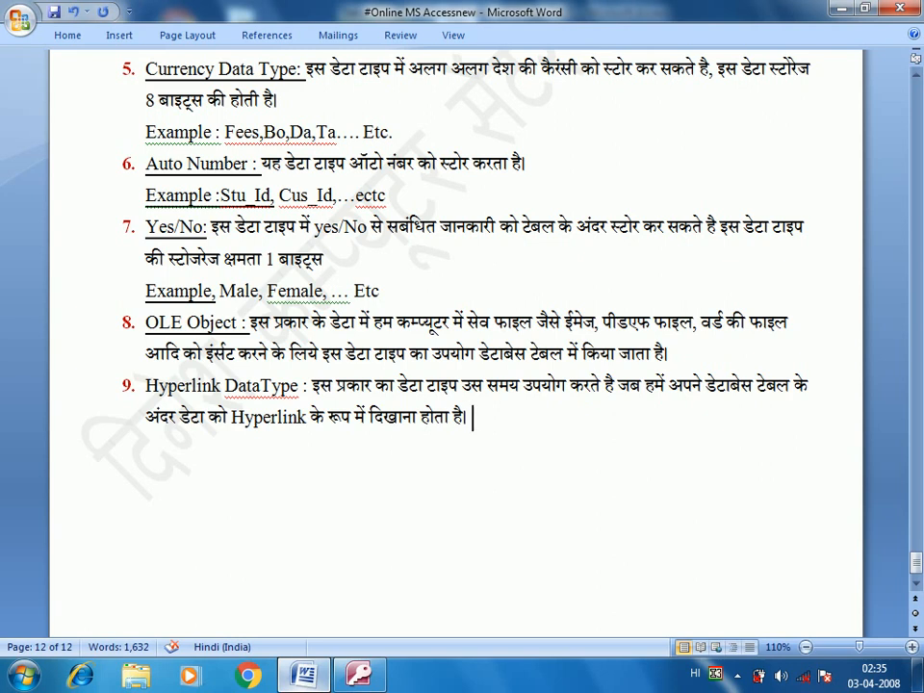
Step: Open the DCA Class table in Design View
left_click(364, 673)
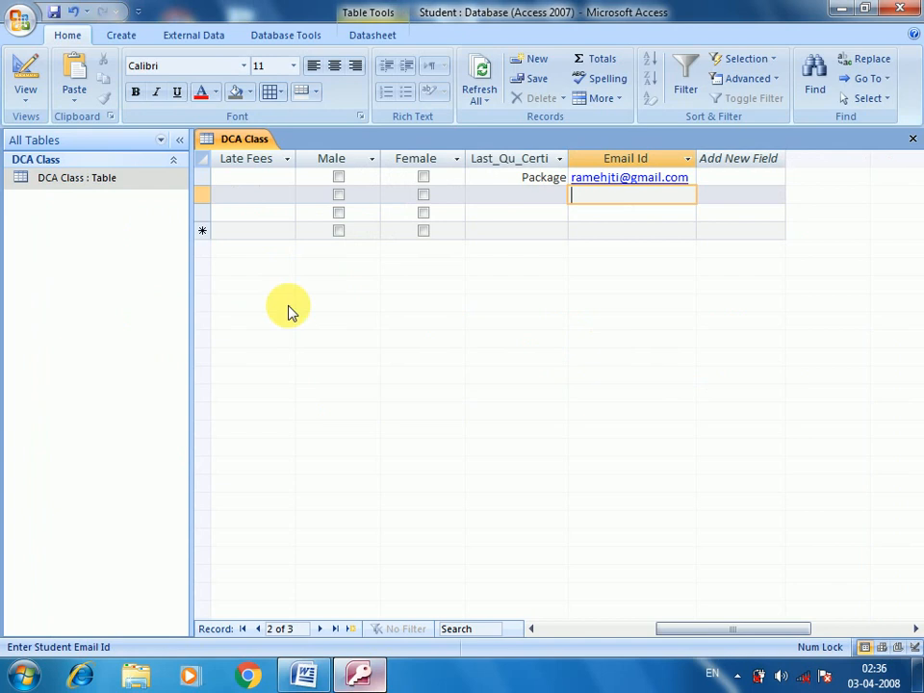
left_click(132, 188)
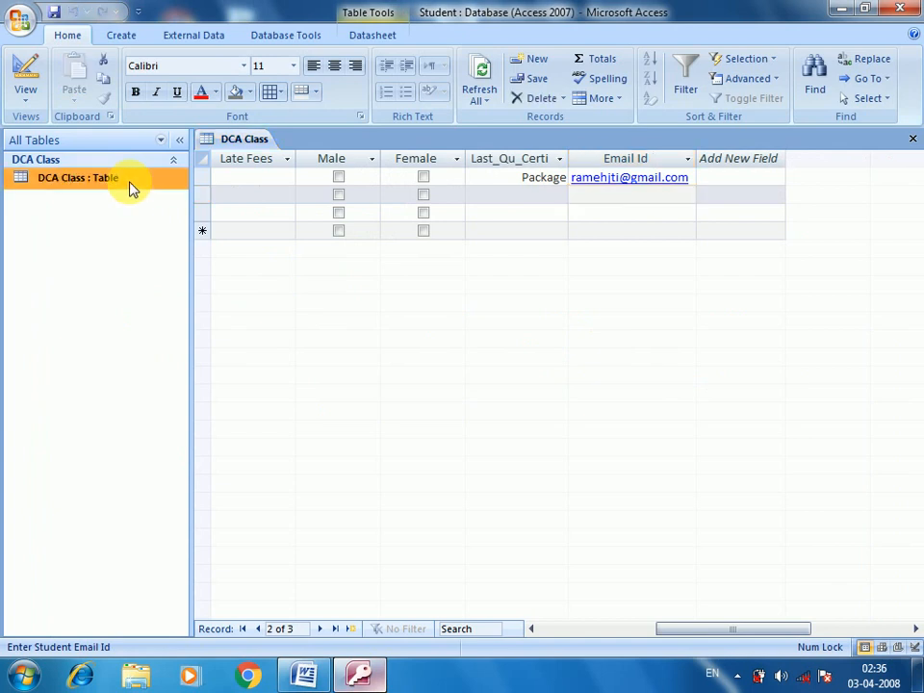
right_click(132, 189)
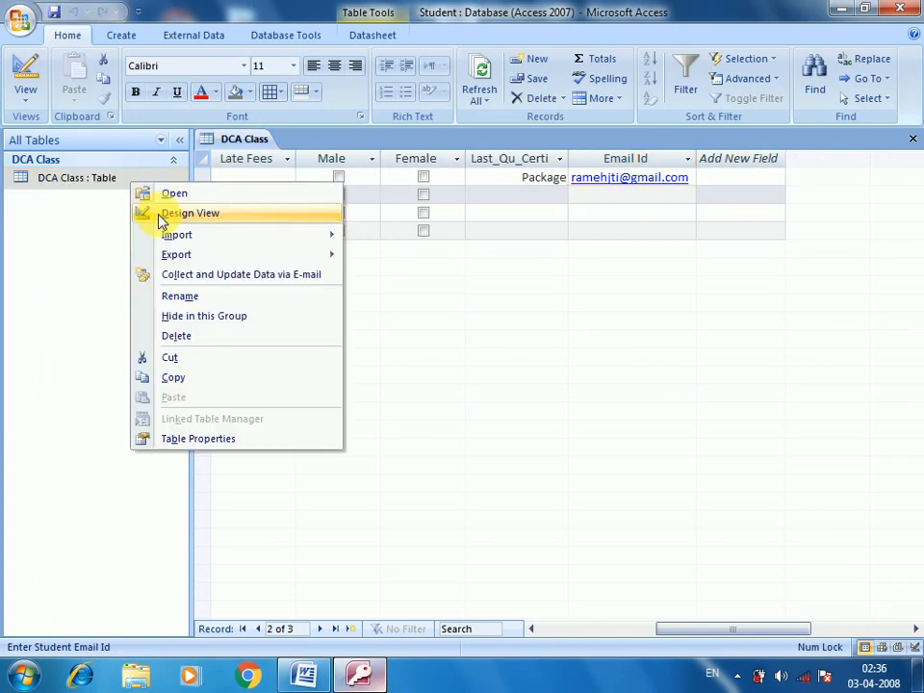
left_click(173, 214)
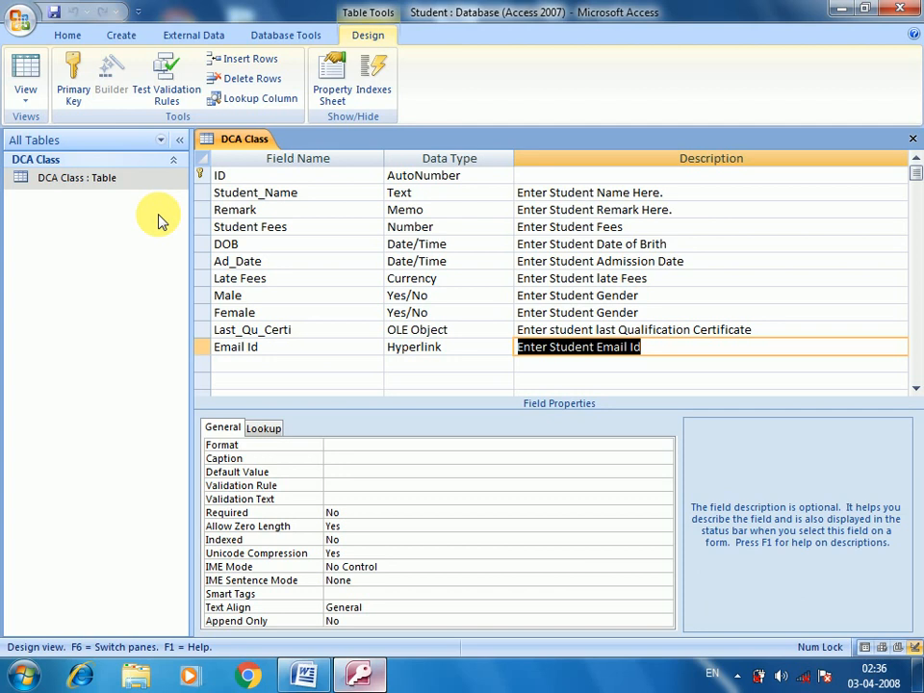
Step: Add a new row below Email Id with the Attachment data type
key("Return")
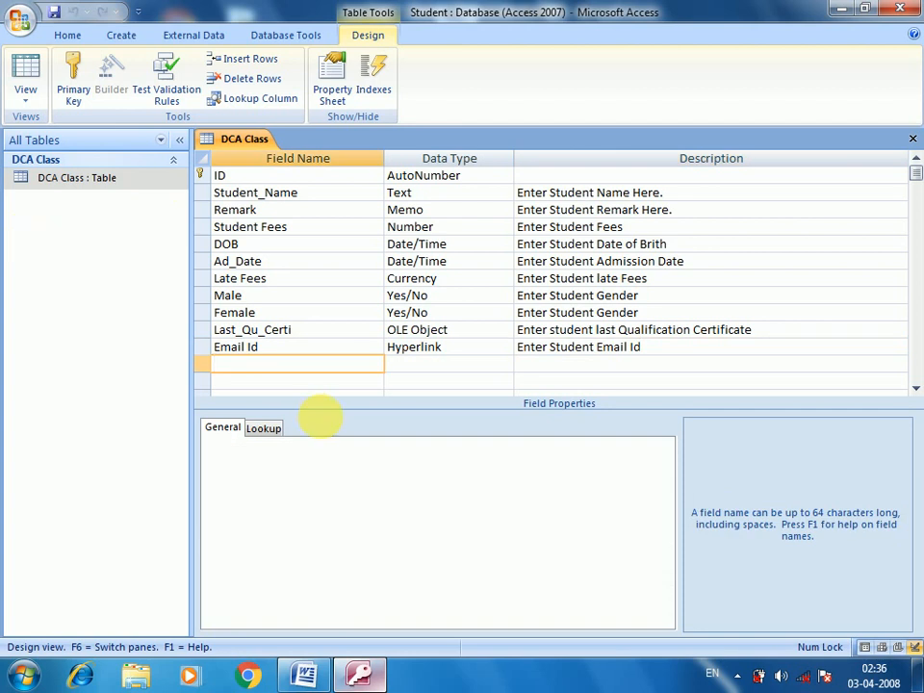
left_click(468, 371)
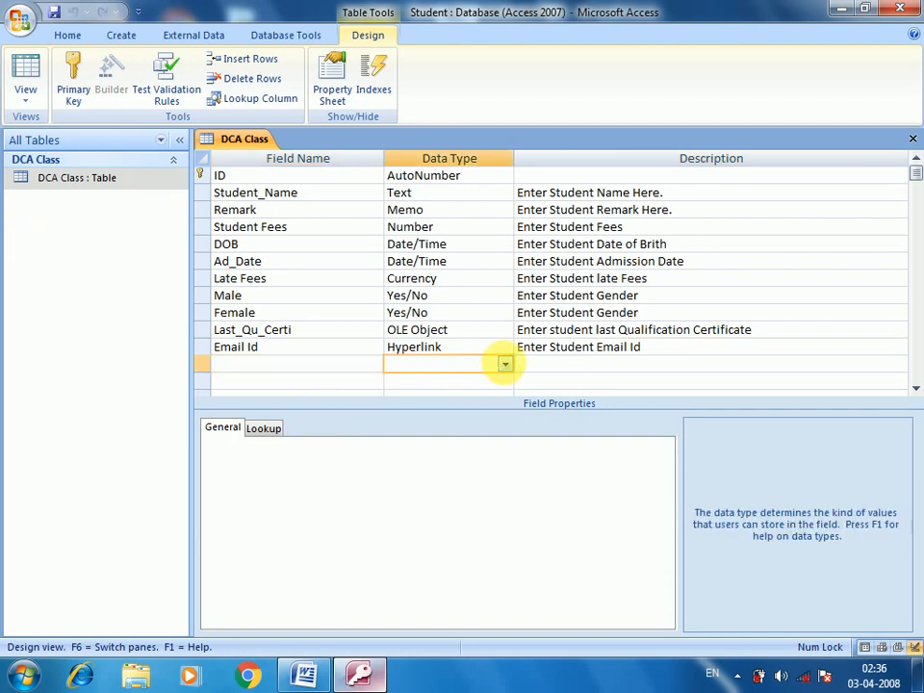
left_click(504, 363)
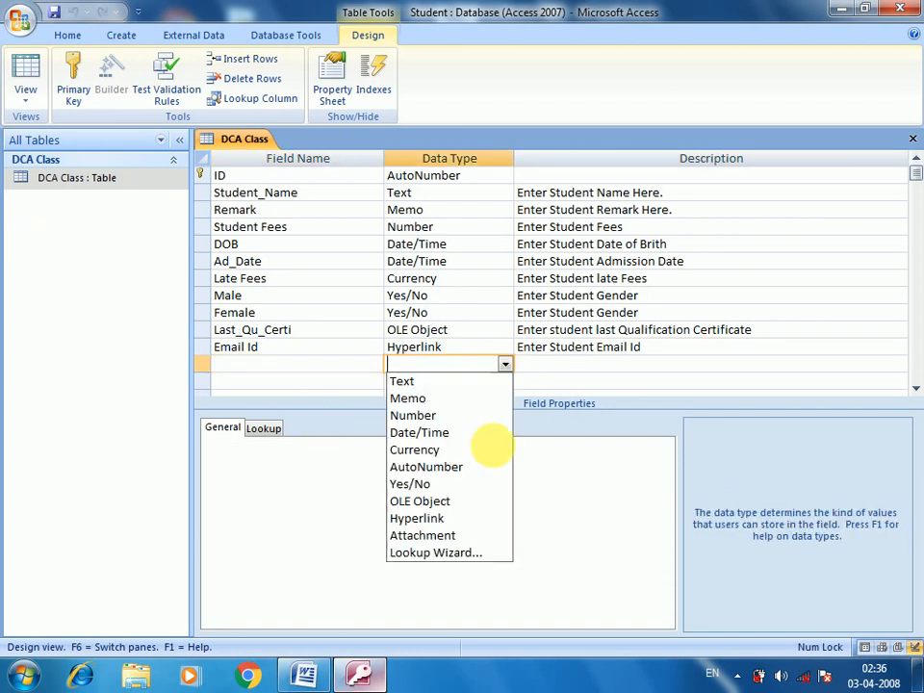
left_click(431, 535)
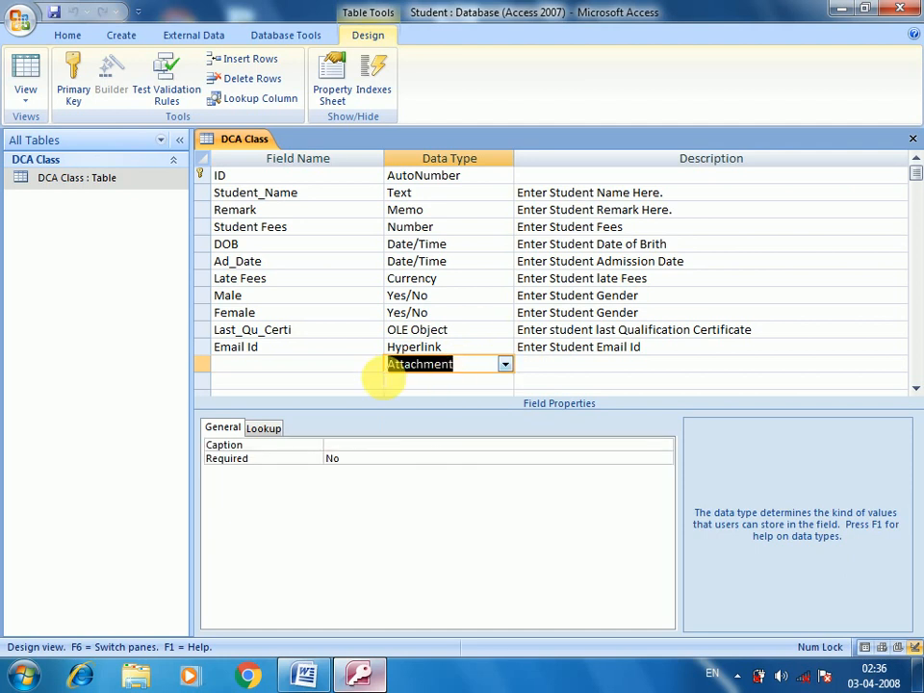
Step: Compare the new Attachment row with Last_Qu_Certi's OLE Object type, ending at its field name
left_click(365, 371)
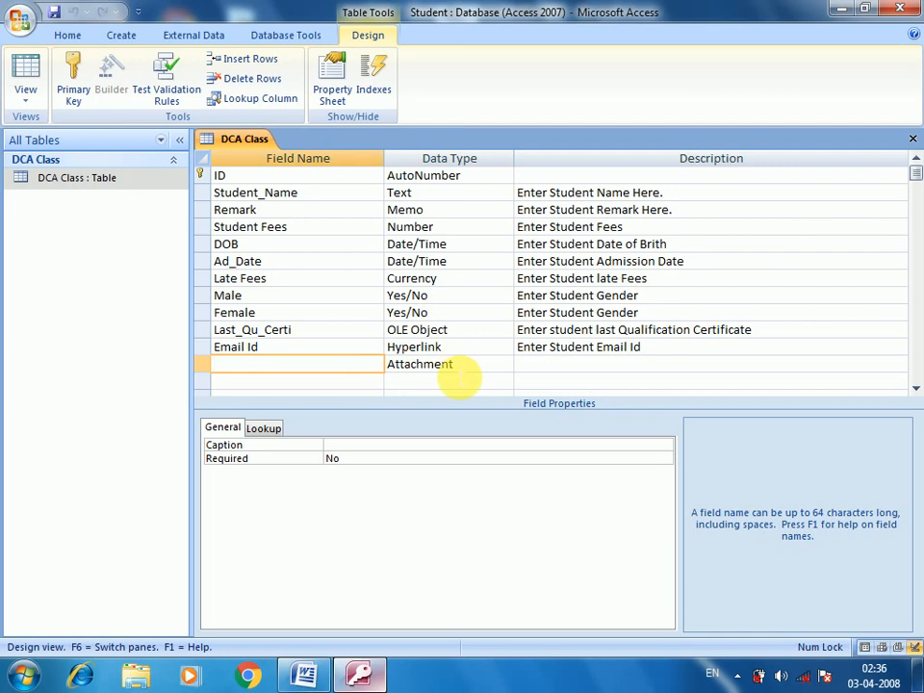
left_click(454, 332)
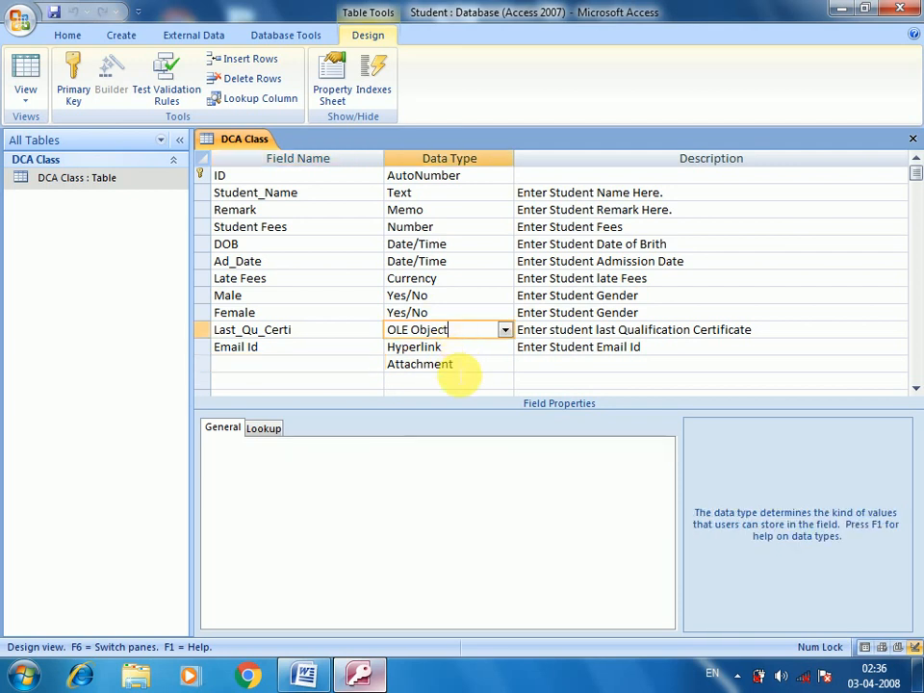
left_click(464, 369)
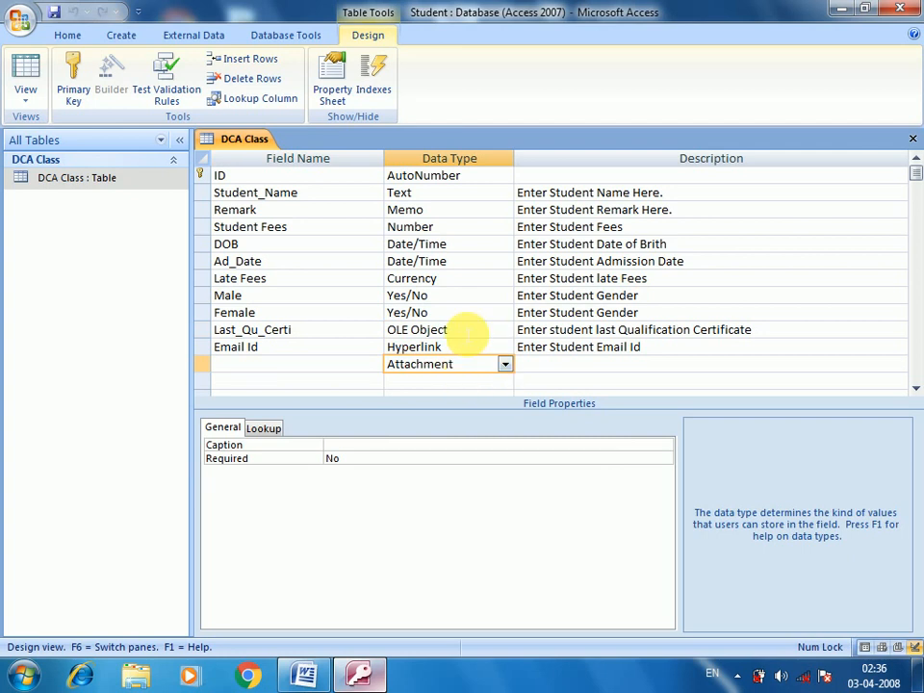
left_click(467, 330)
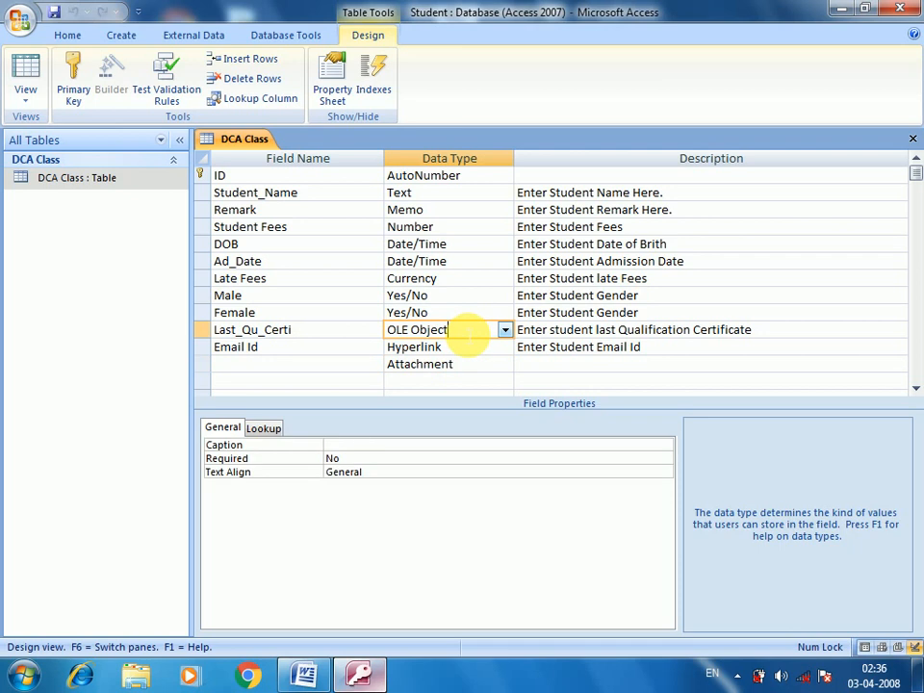
left_click(487, 369)
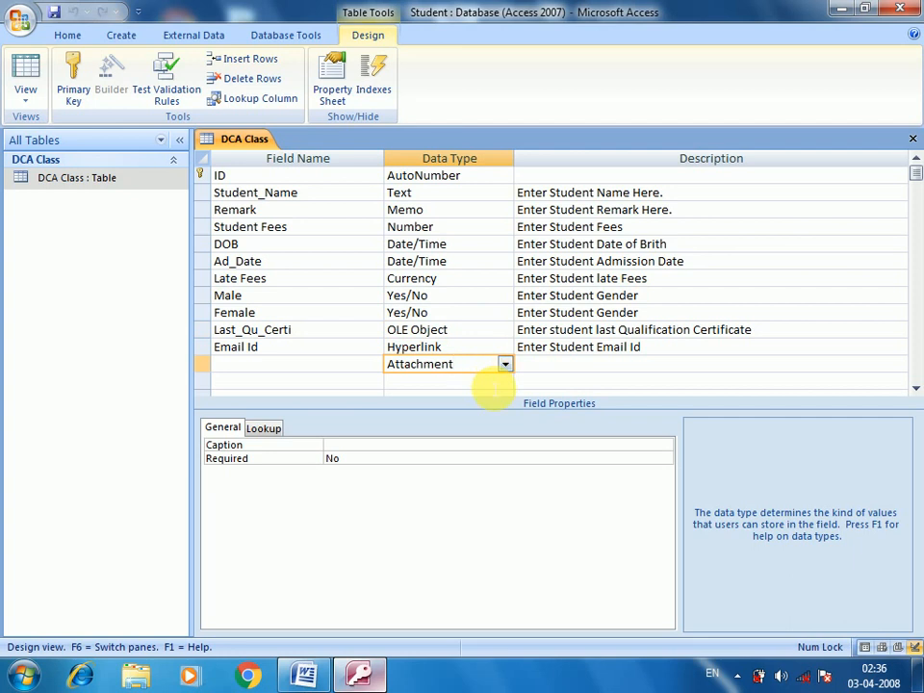
key("shift+Tab")
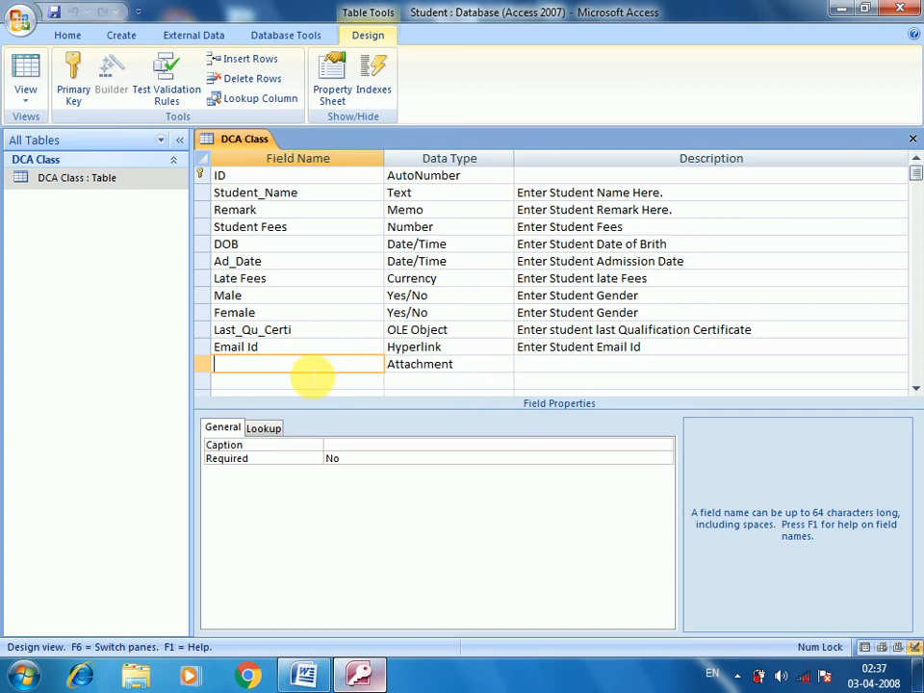
Step: Name the field Student_Photo with the description 'Enter Student Photo'
type("Student _Photo")
key("Tab")
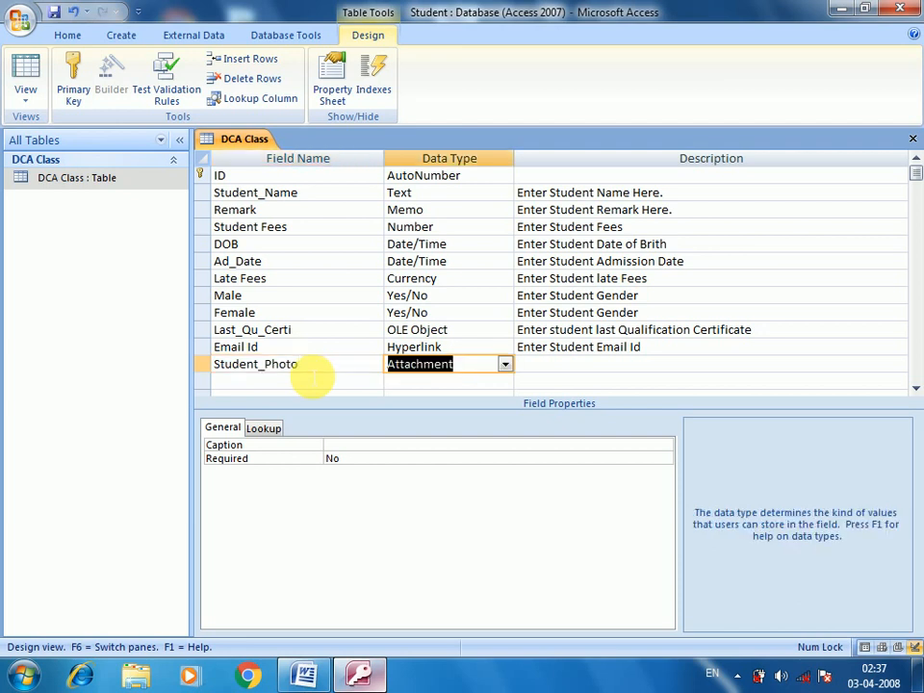
key("Tab")
type("Enter")
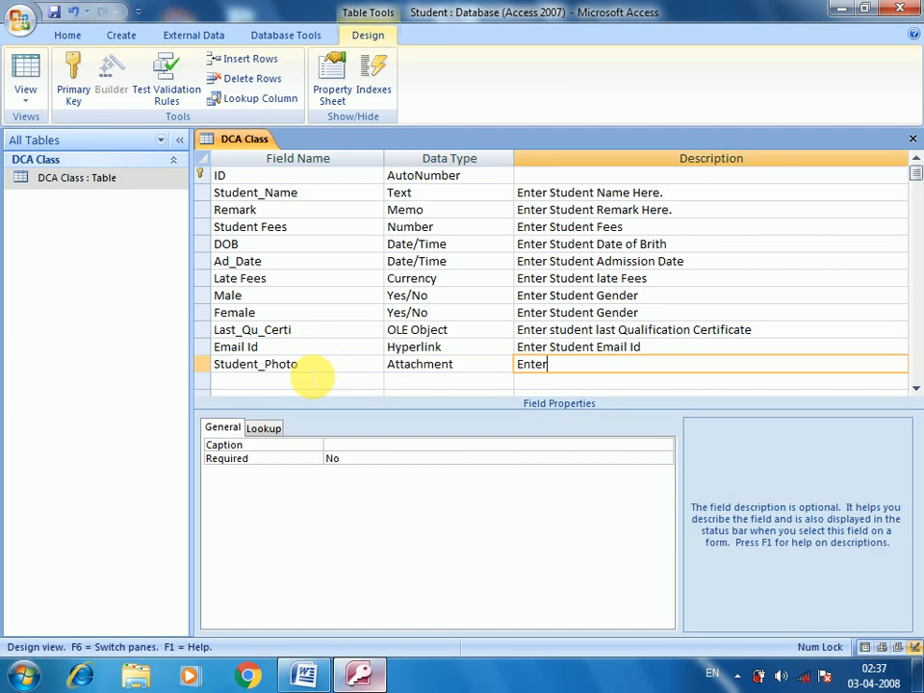
type(" Student Photo")
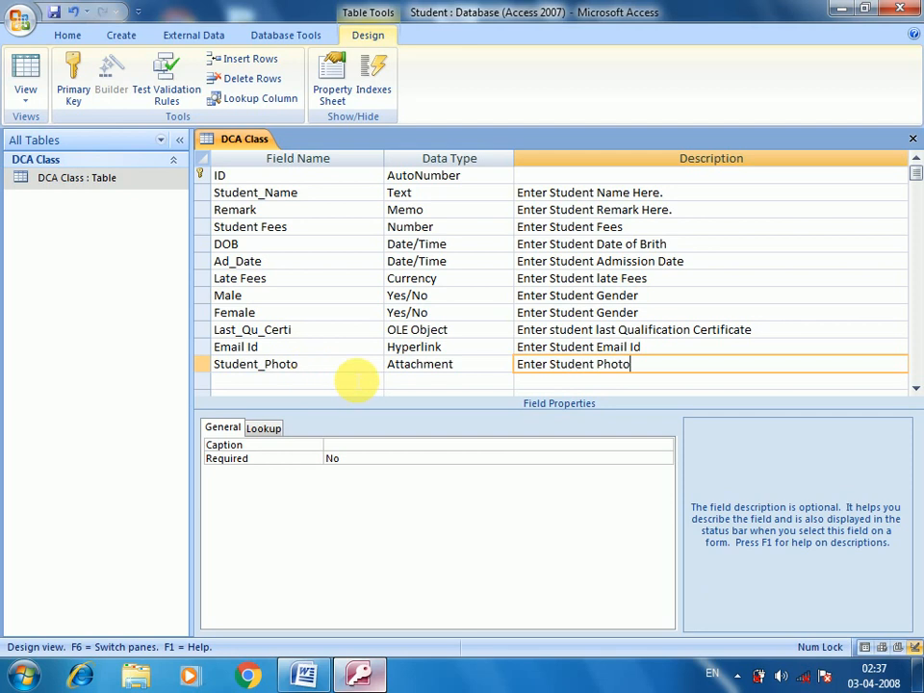
Step: Save the design and open the DCA Class datasheet
key("ctrl+s")
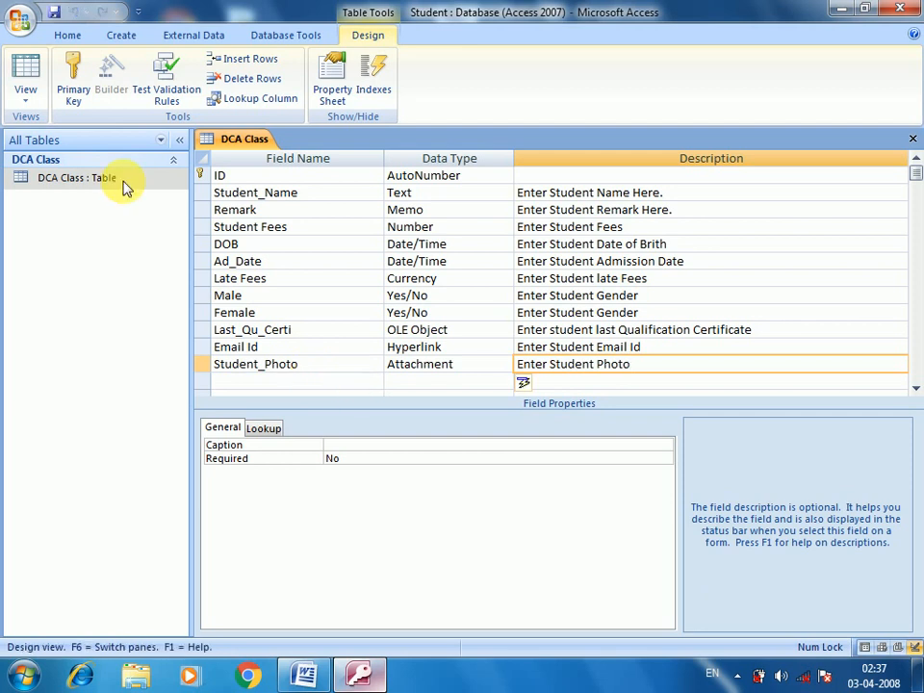
left_click(122, 180)
double_click(122, 180)
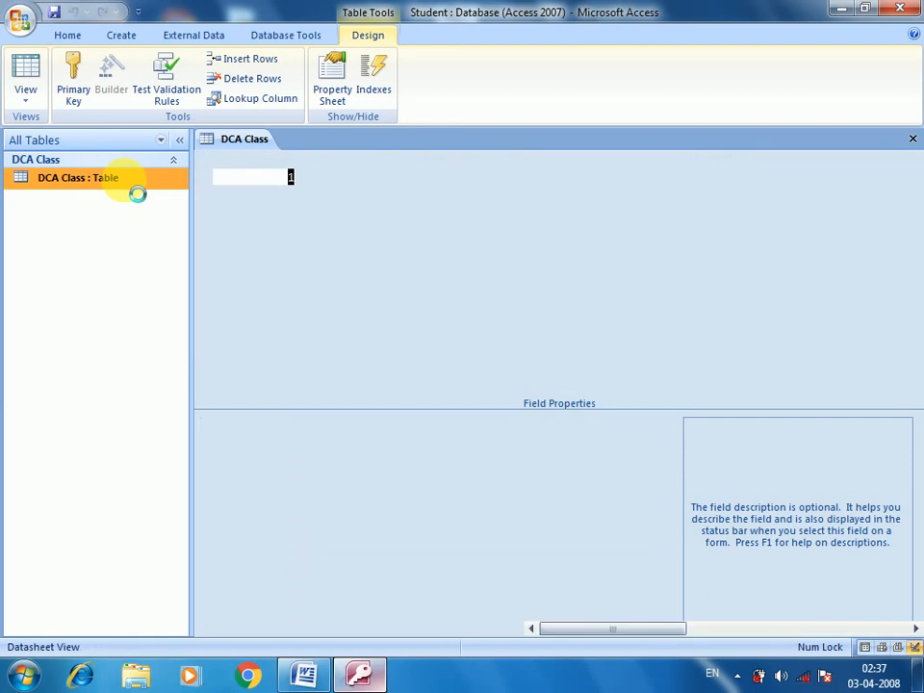
Step: Open the Attachments dialog for the first record's Student_Photo paperclip cell
left_click_drag(618, 633, 705, 628)
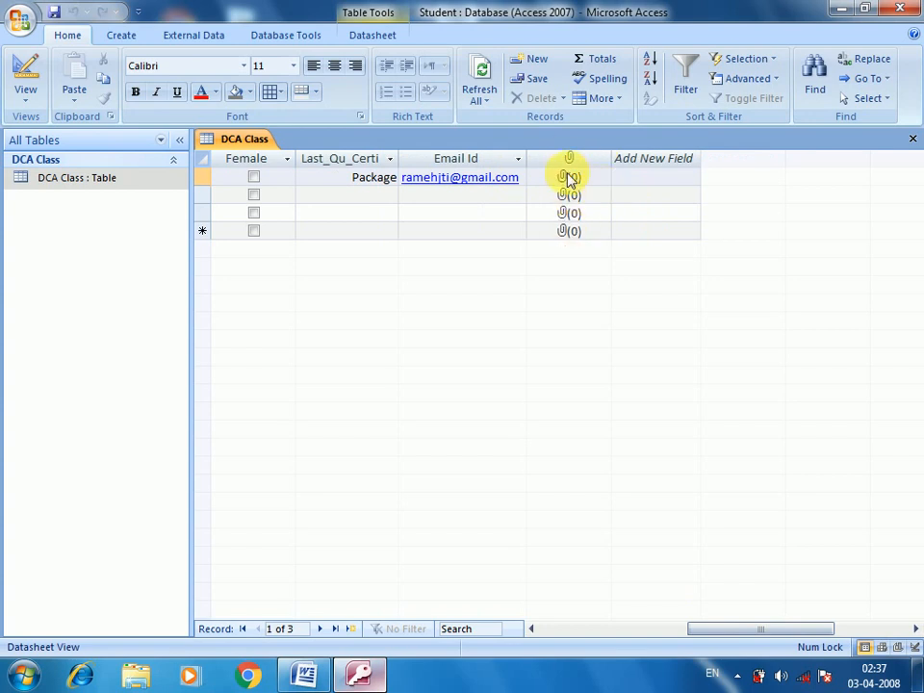
left_click(570, 179)
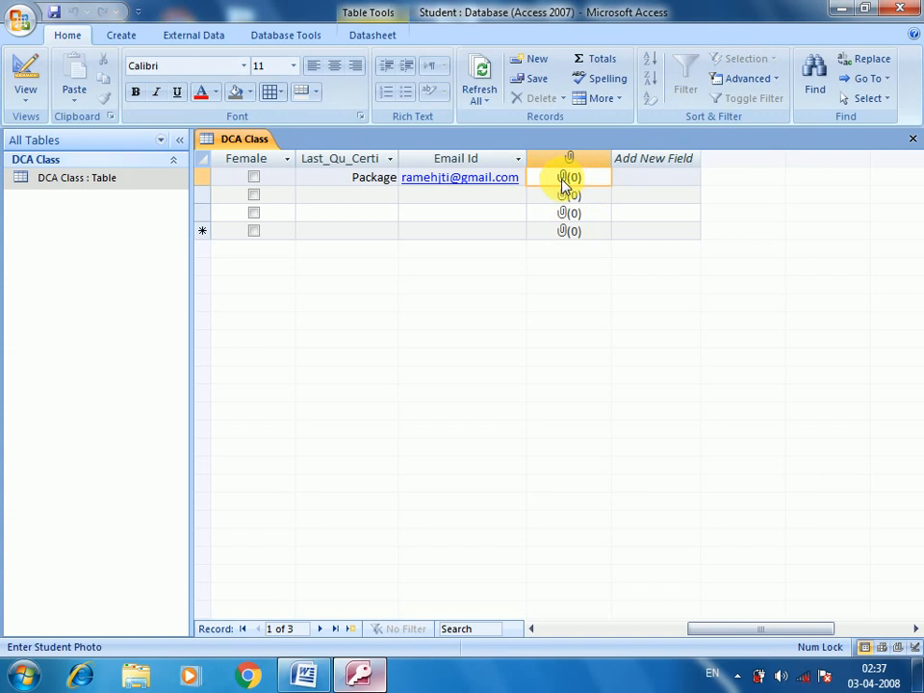
double_click(564, 181)
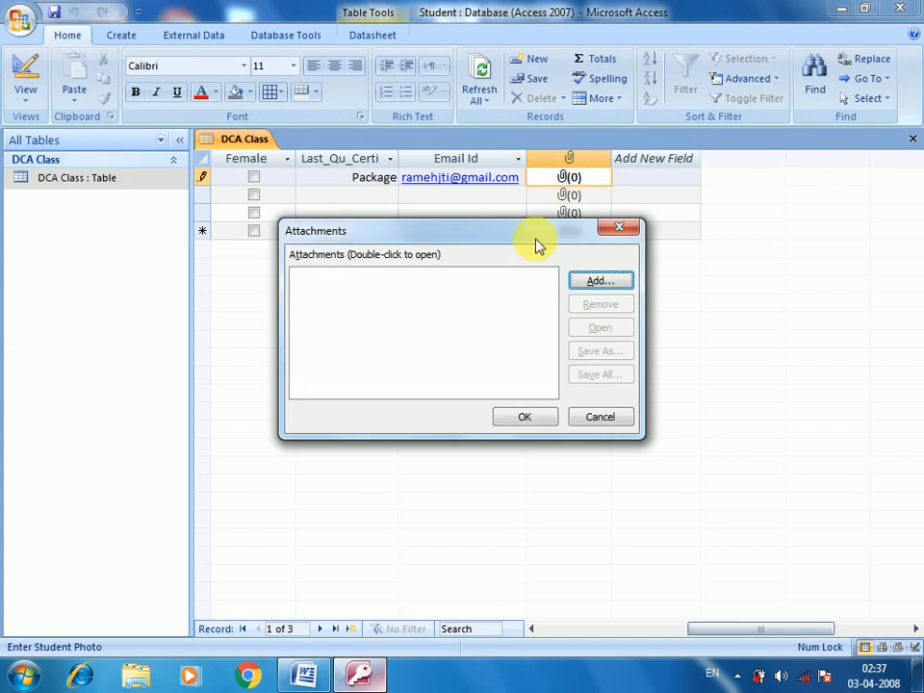
left_click_drag(537, 246, 564, 241)
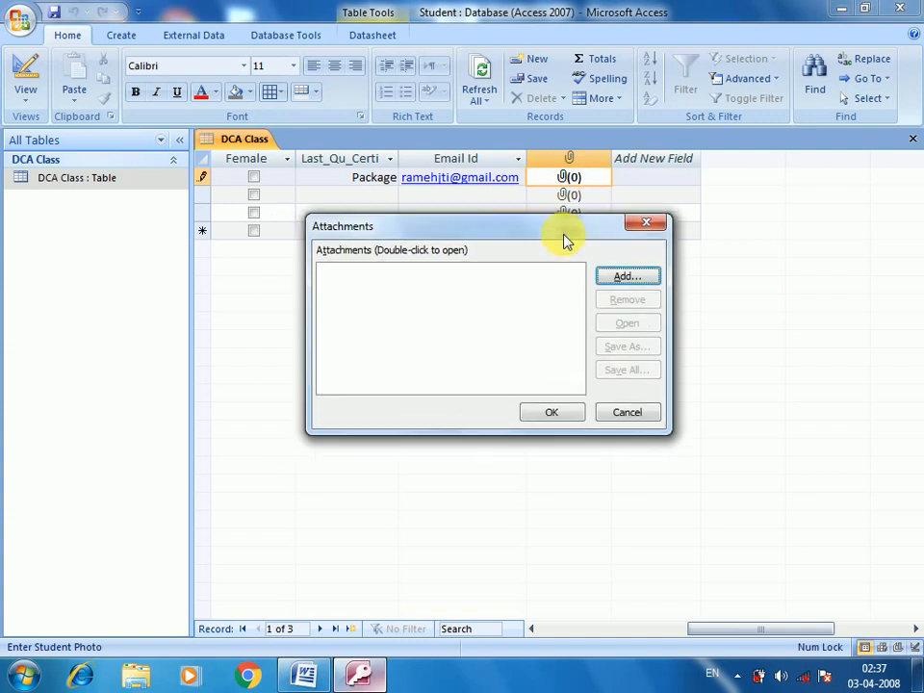
Step: Add the Smiley Face image from the Student Class PPT File (F:) drive as an attachment
left_click(621, 277)
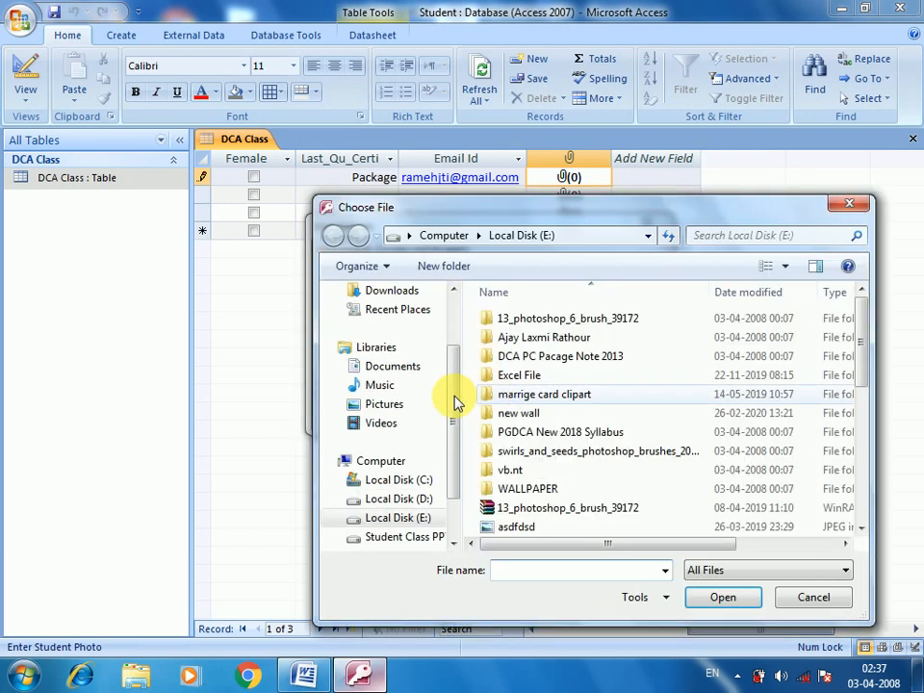
scroll(567, 449, "down", 3)
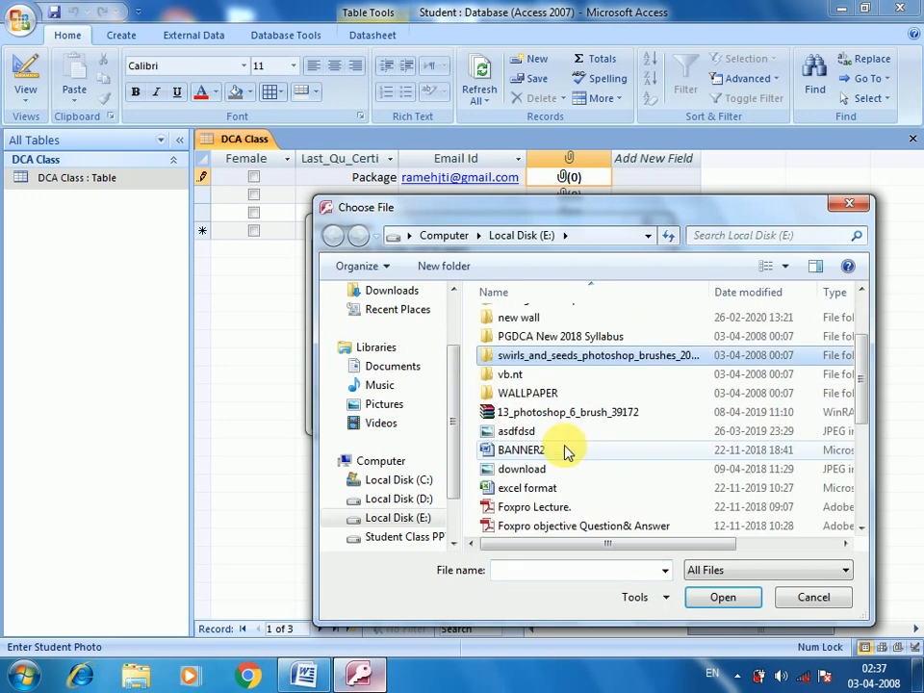
scroll(584, 478, "down", 1)
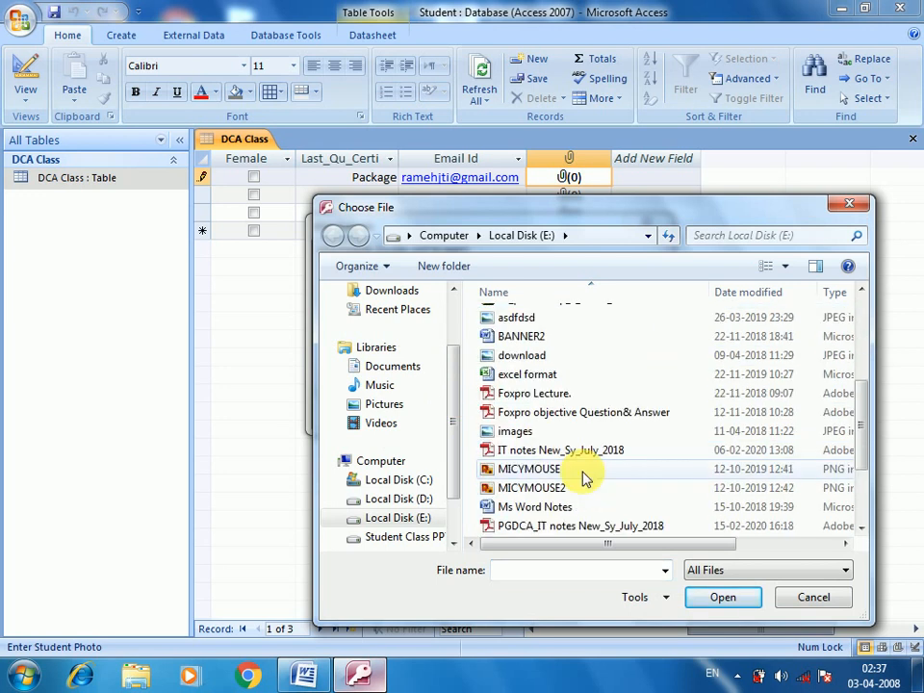
scroll(584, 478, "down", 2)
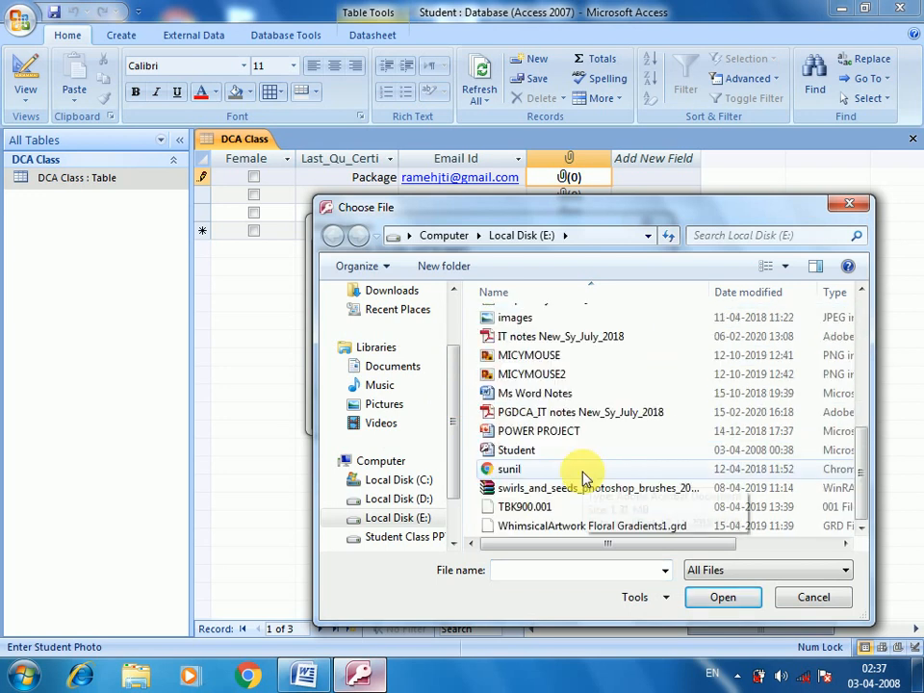
left_click(400, 537)
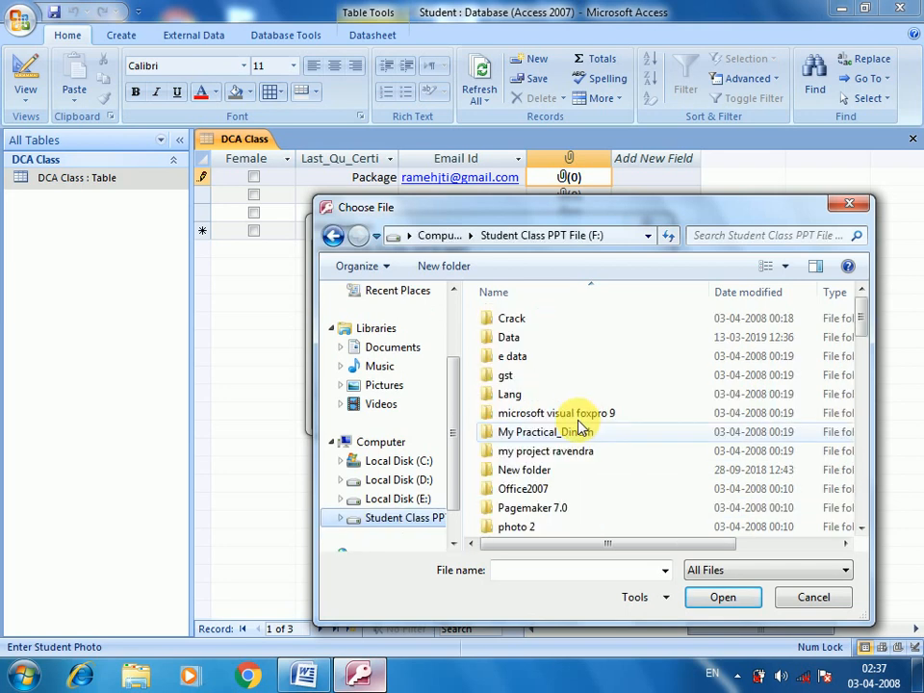
left_click(555, 433)
scroll(555, 444, "down", 2)
scroll(553, 445, "down", 4)
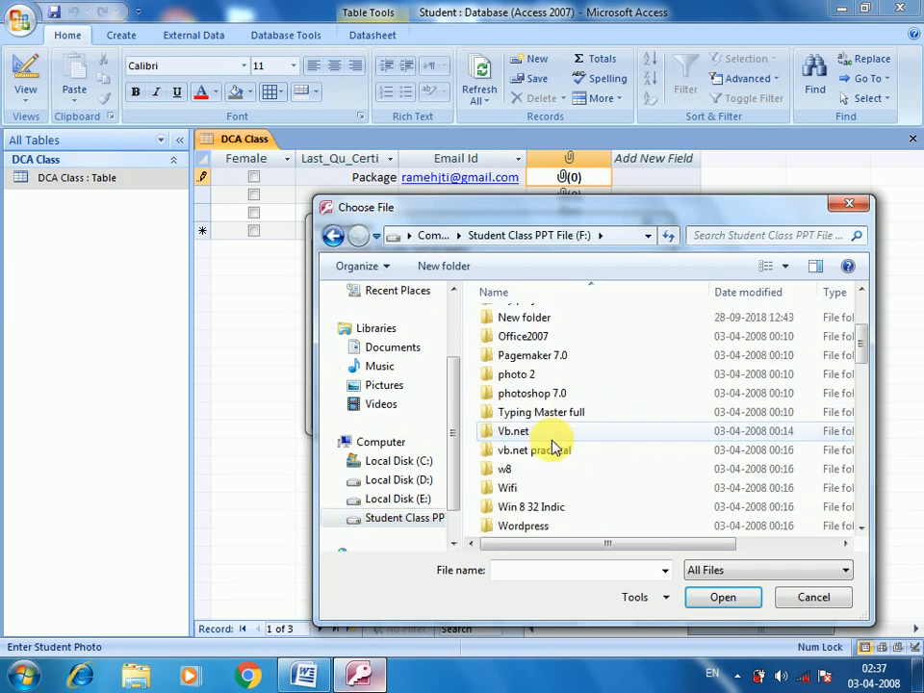
scroll(554, 447, "down", 4)
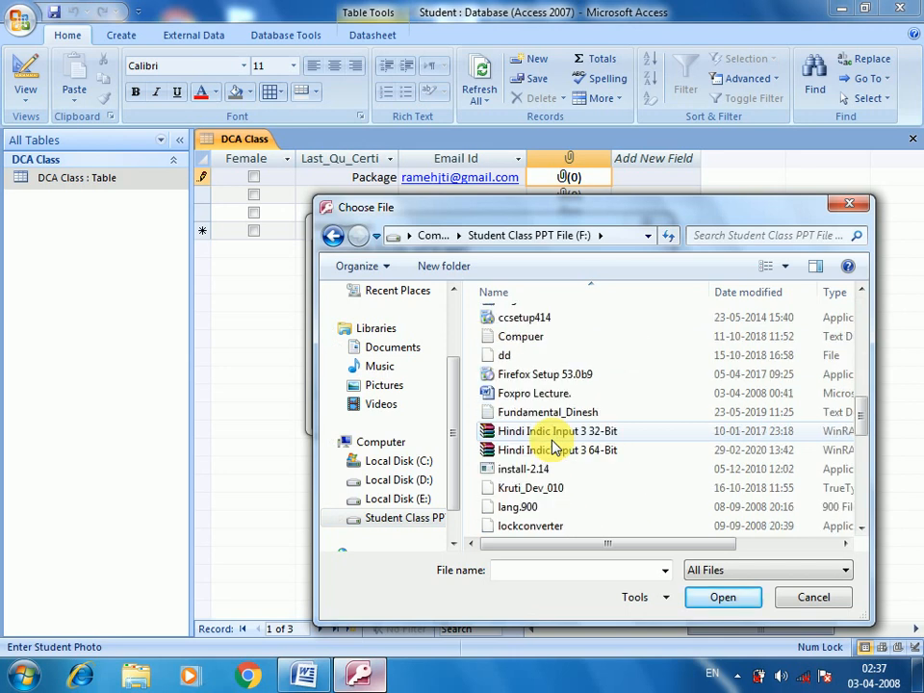
scroll(565, 453, "down", 2)
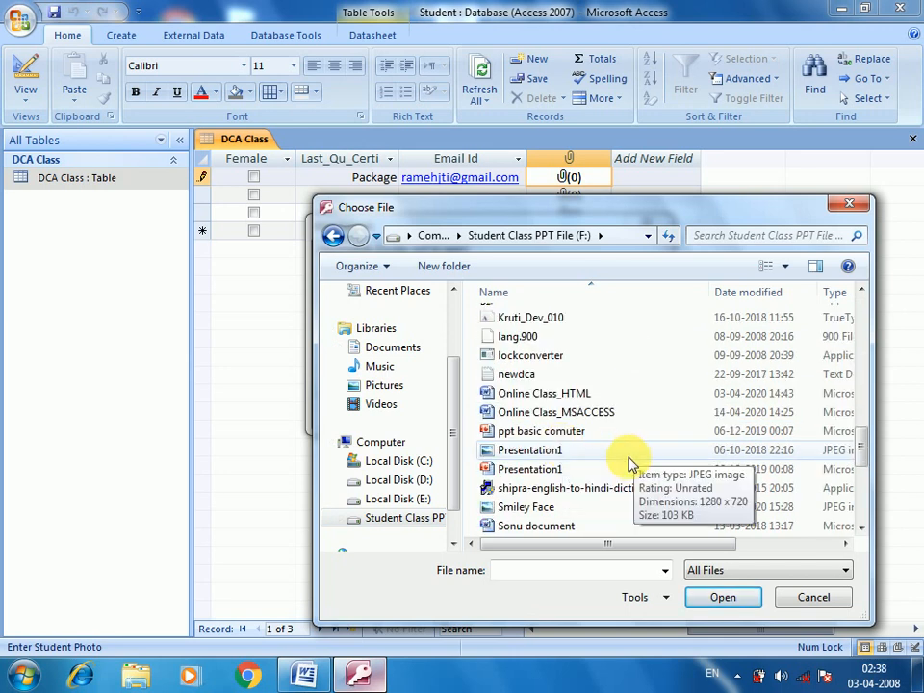
scroll(630, 463, "down", 2)
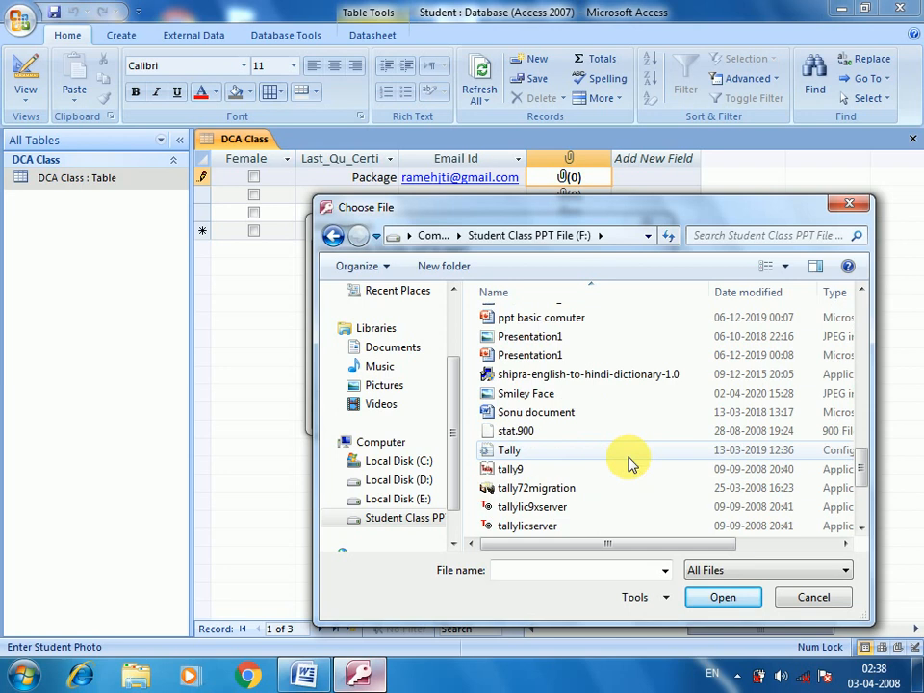
left_click(529, 395)
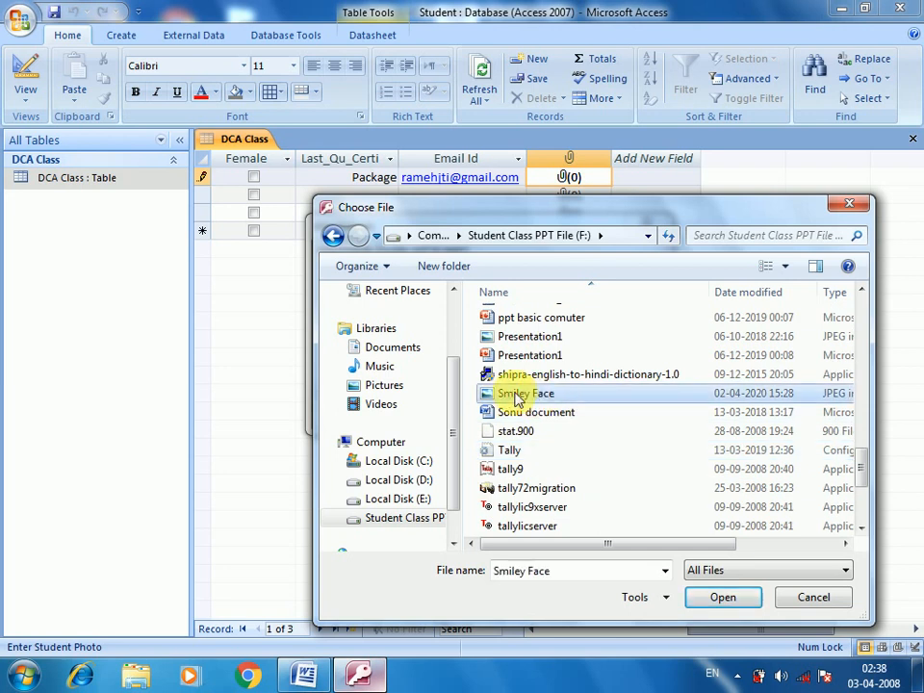
left_click(722, 598)
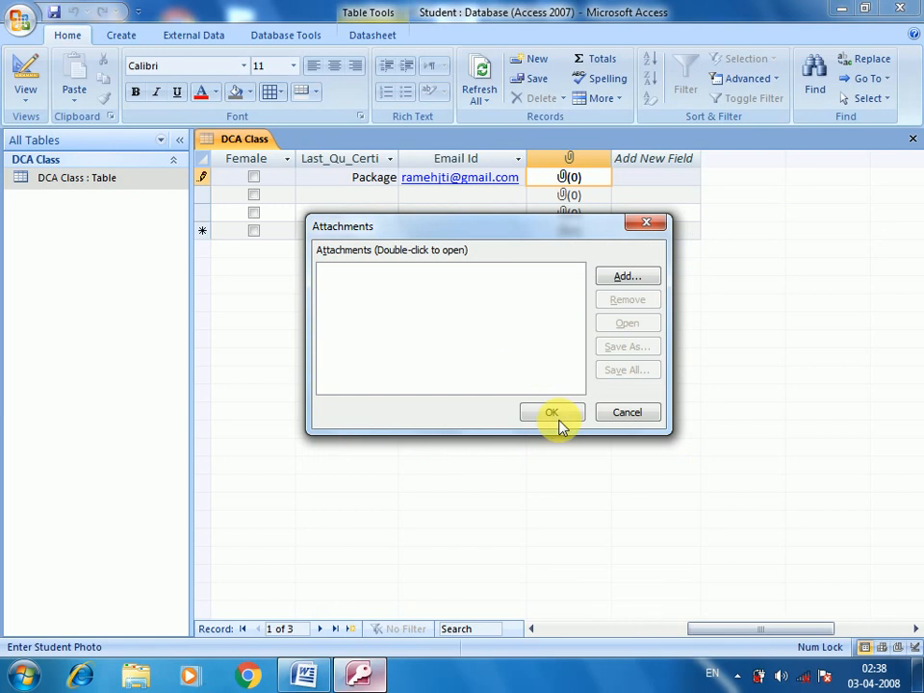
left_click(552, 413)
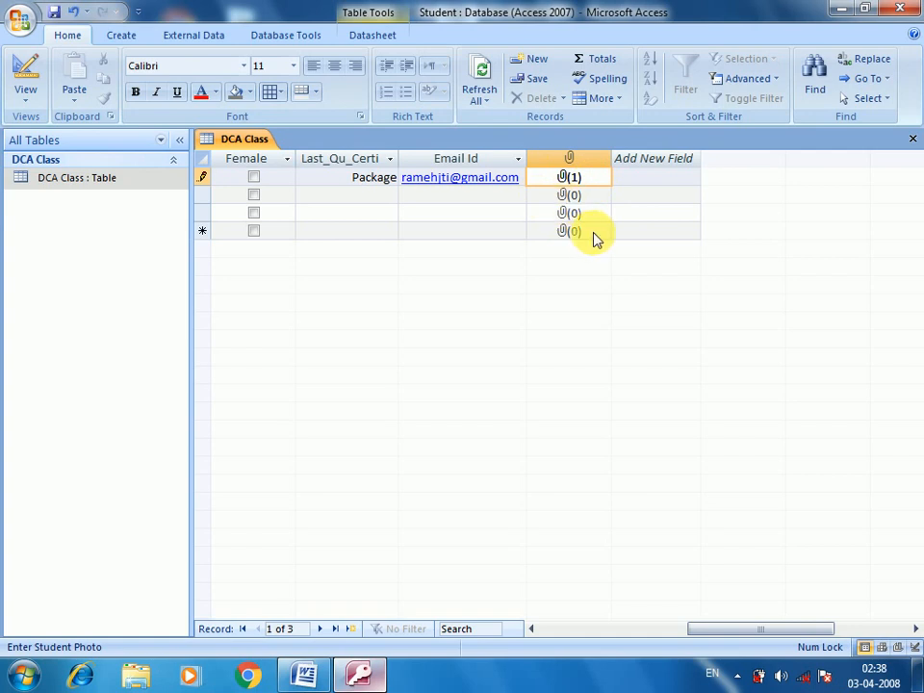
double_click(561, 179)
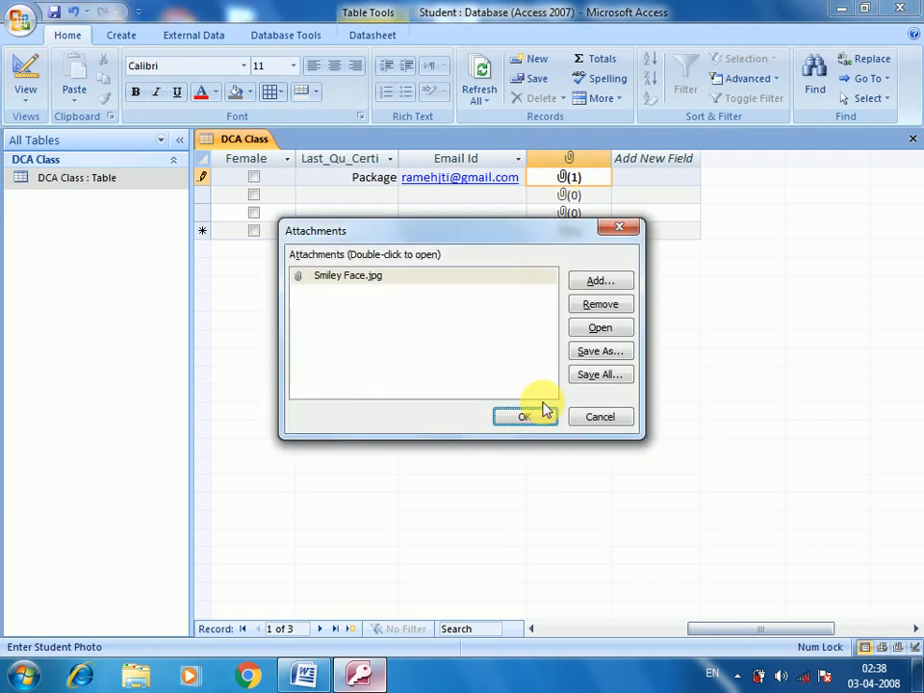
left_click(599, 416)
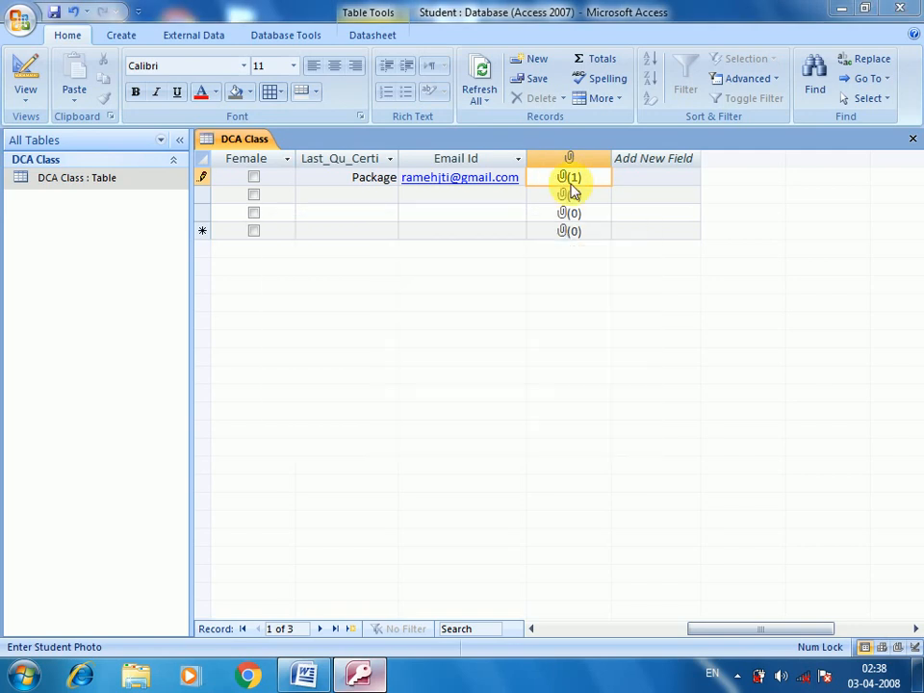
double_click(570, 183)
left_click(619, 232)
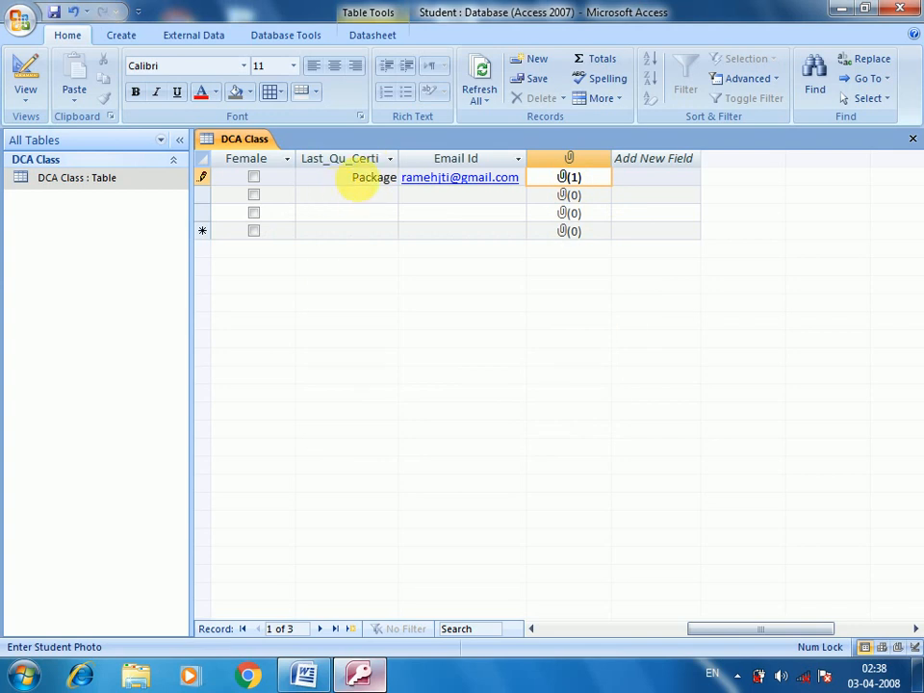
left_click(359, 183)
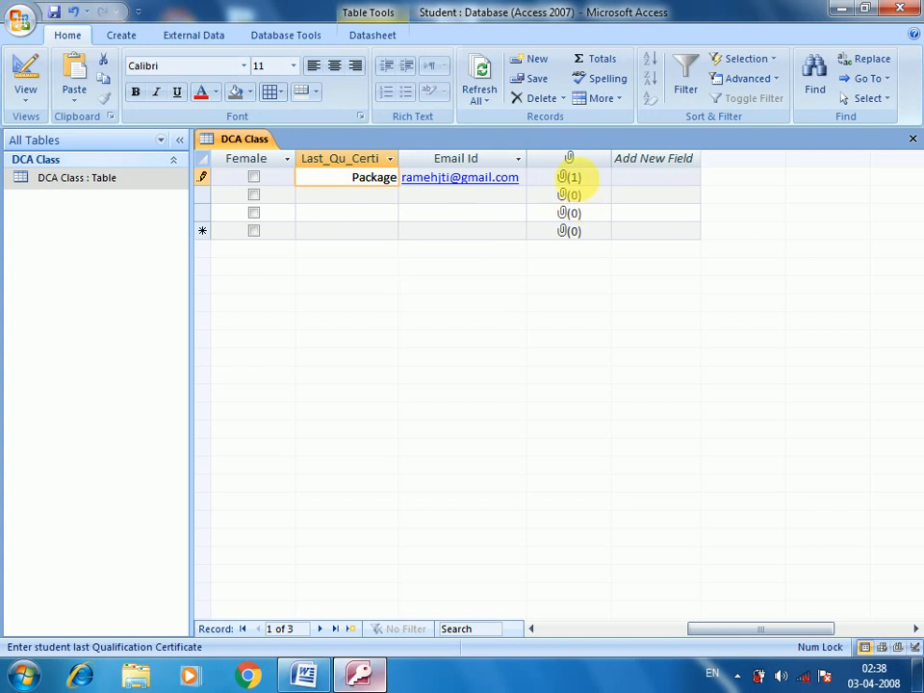
left_click(574, 179)
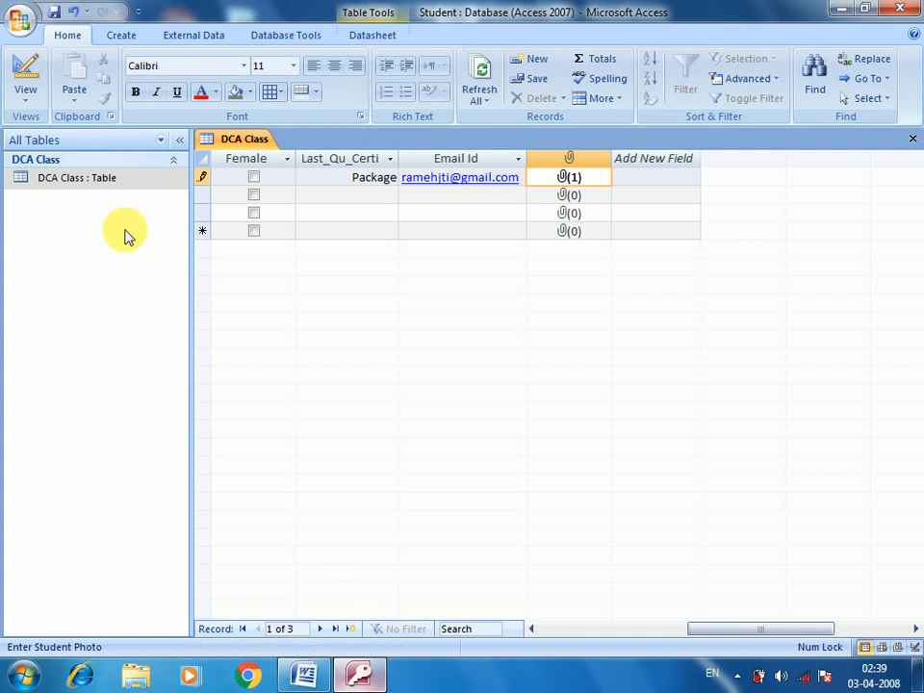
left_click(117, 186)
Step: Reopen DCA Class in Design View and select the empty field name below Student_Photo
right_click(119, 186)
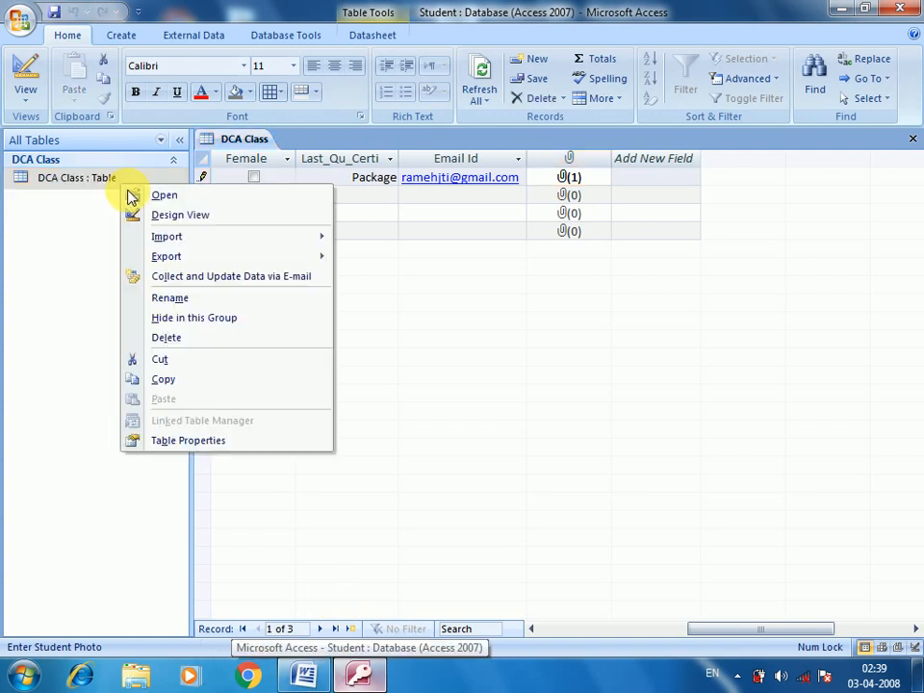
left_click(148, 214)
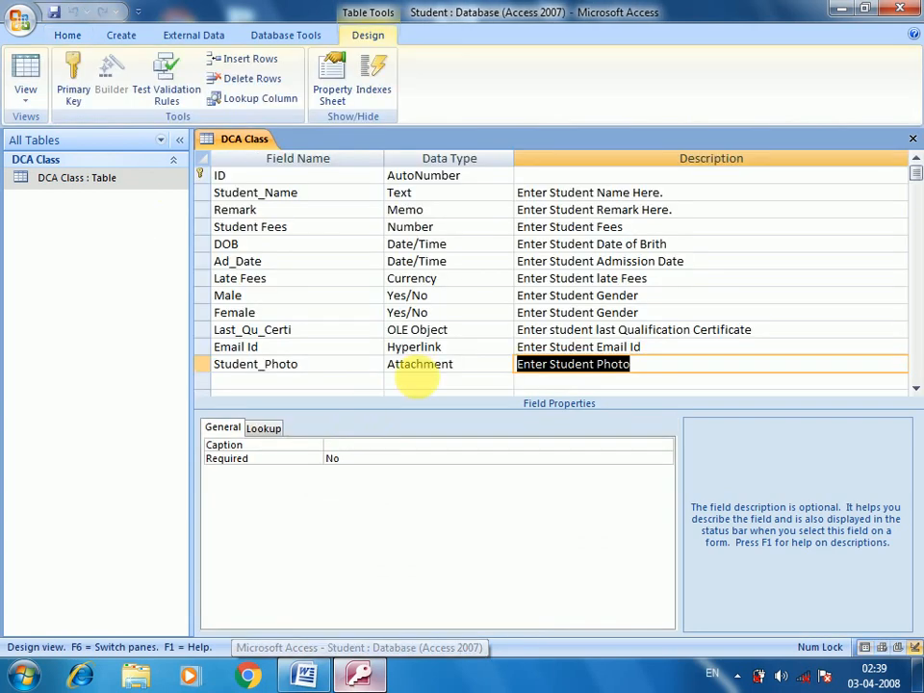
left_click(419, 381)
left_click(506, 382)
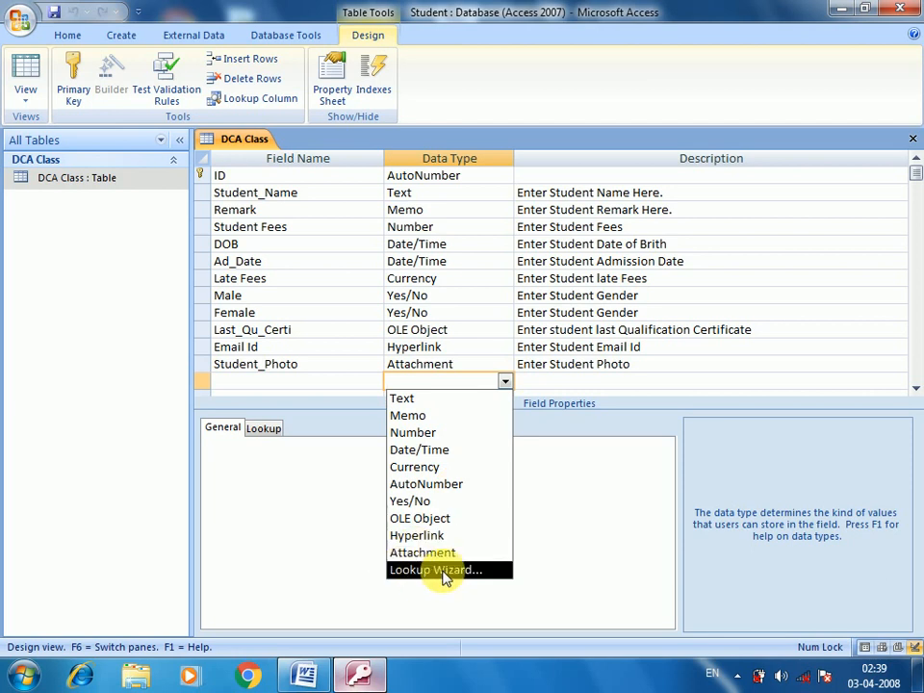
left_click(630, 383)
scroll(577, 379, "down", 1)
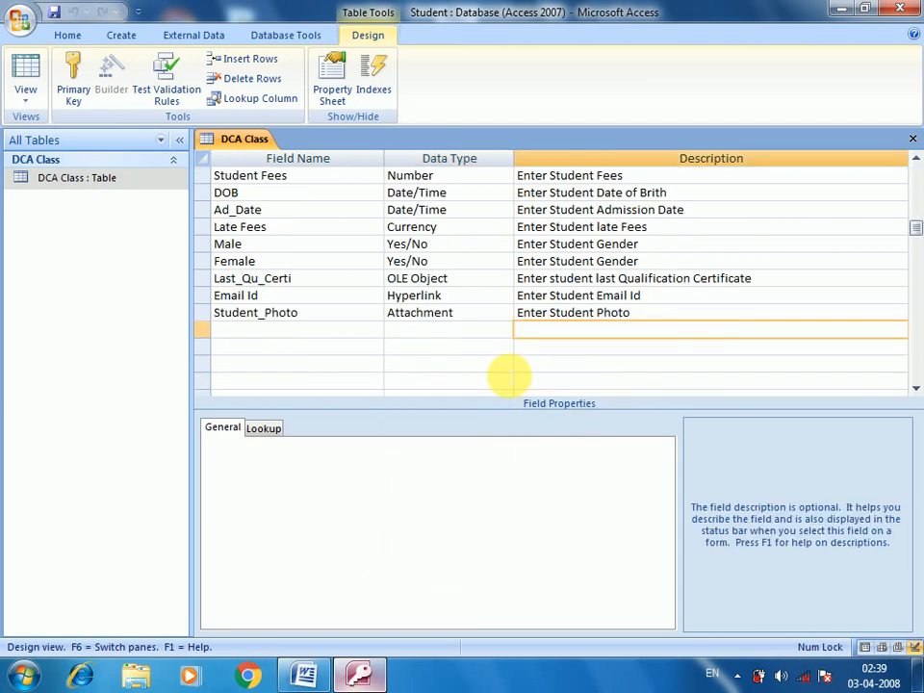
left_click(335, 334)
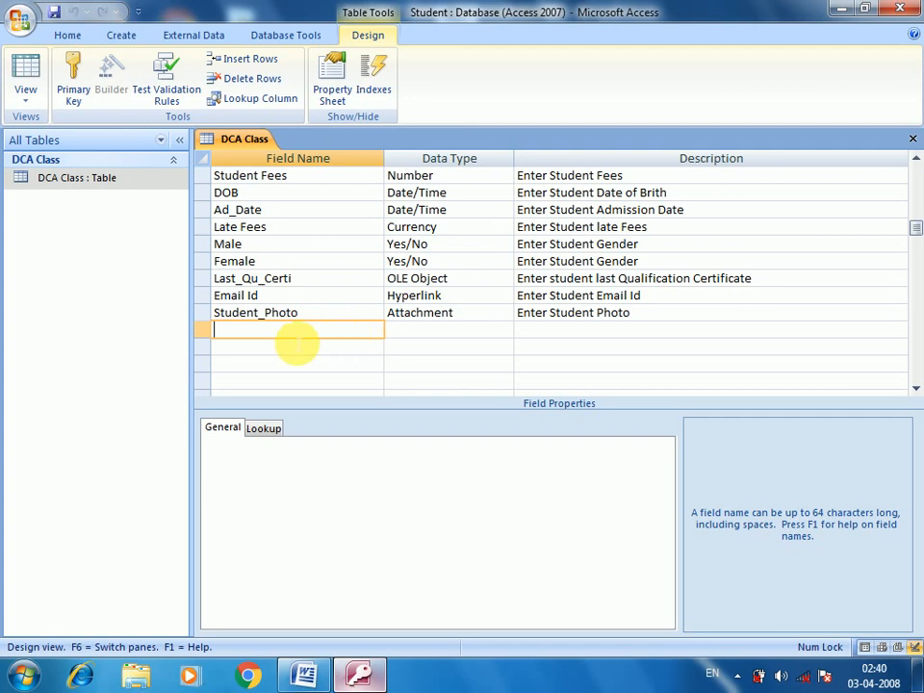
Step: Name the new field City and set its data type to Lookup Wizard
type("City")
key("Tab")
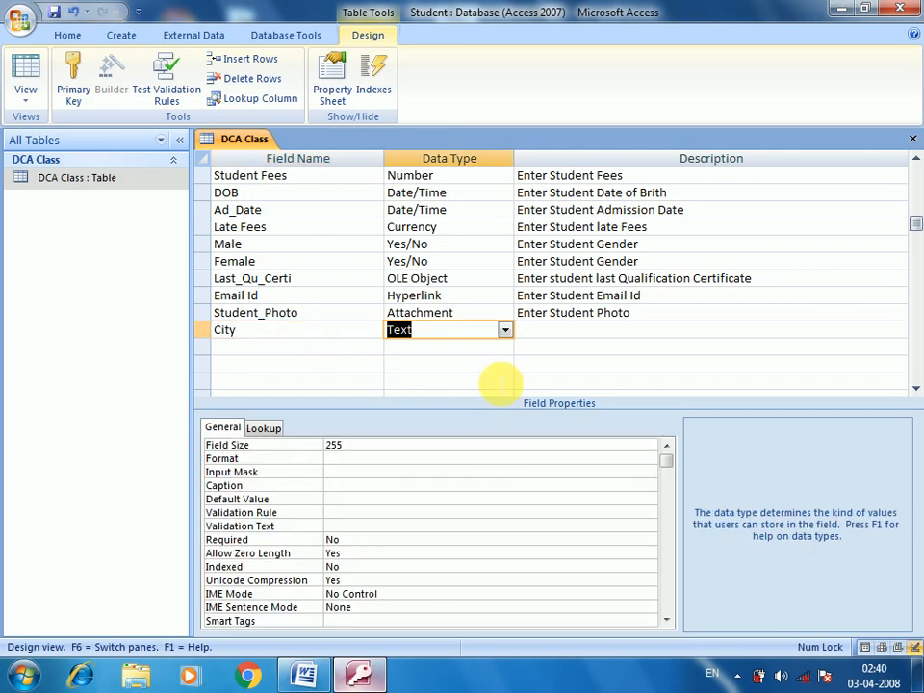
left_click(504, 329)
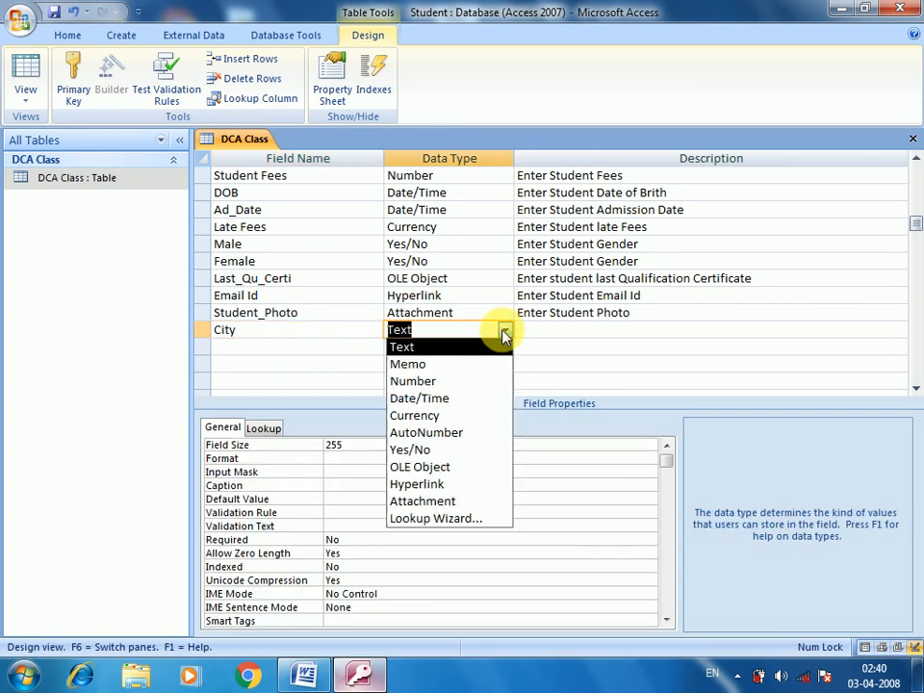
left_click(456, 518)
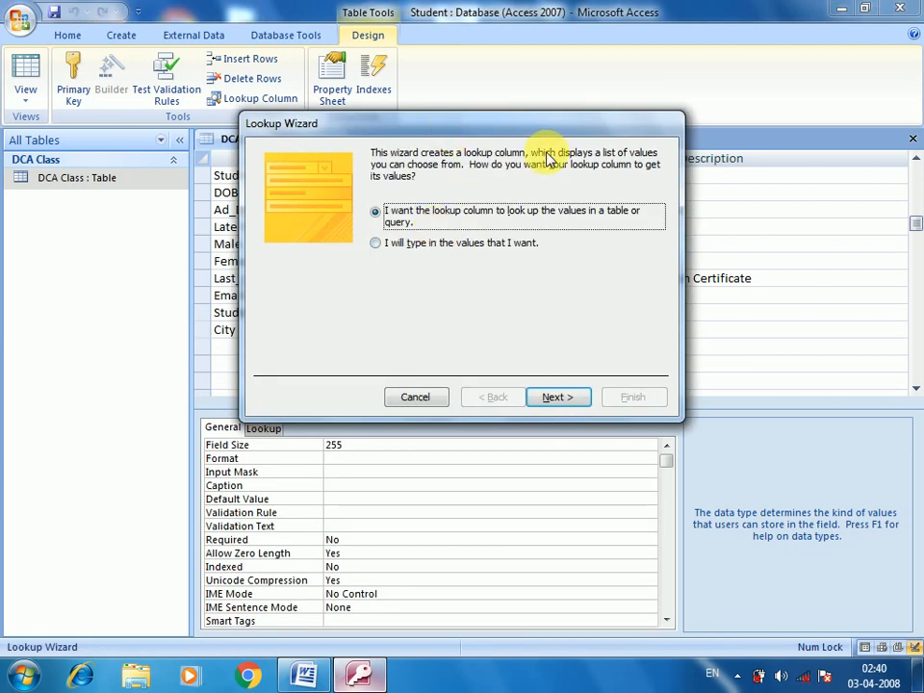
Step: Choose 'I will type in the values that I want' and advance to the values page
left_click_drag(449, 132, 535, 136)
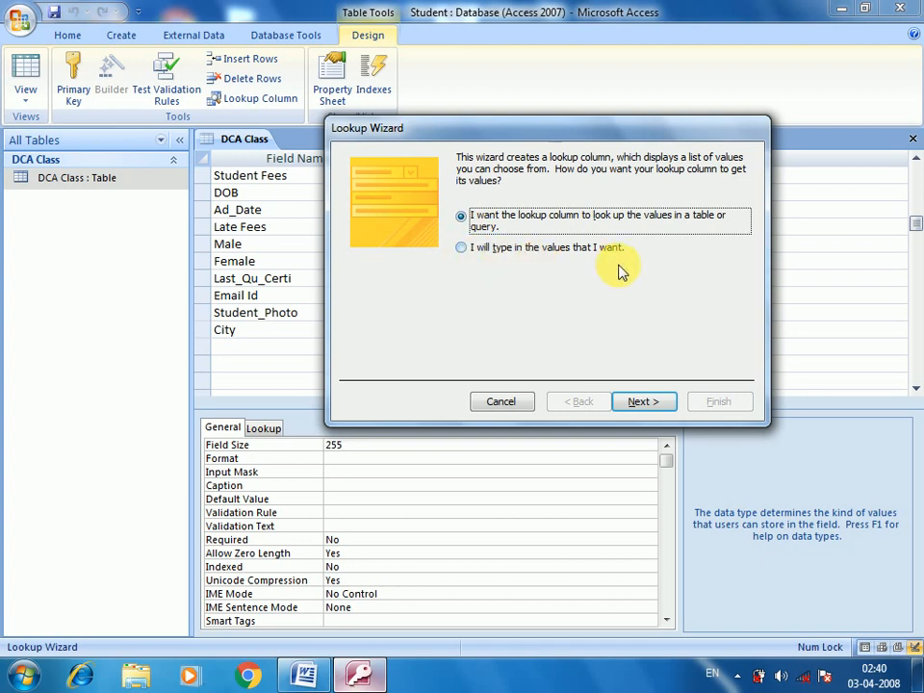
left_click(524, 250)
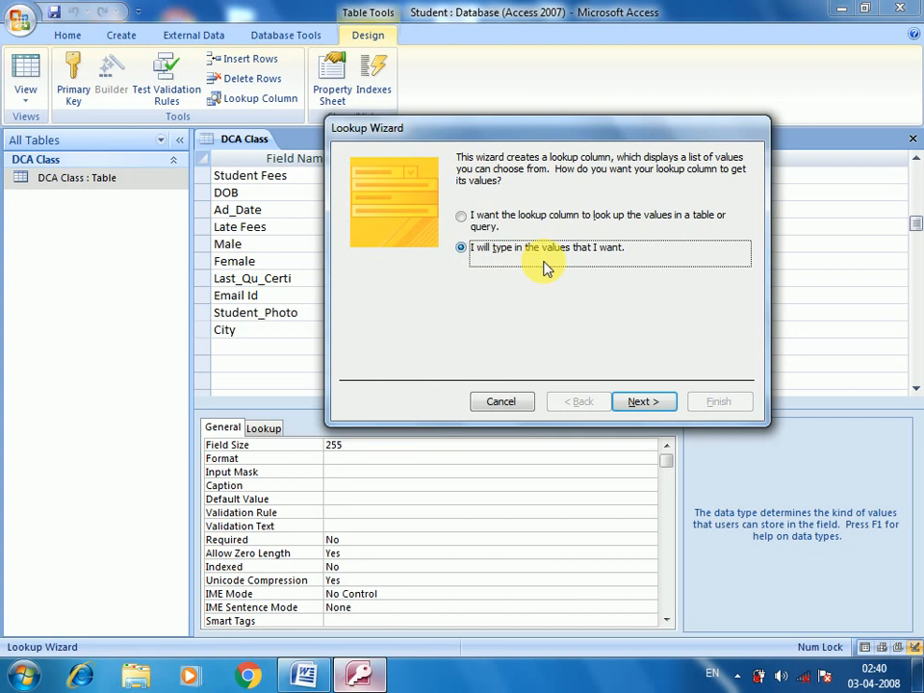
left_click(653, 404)
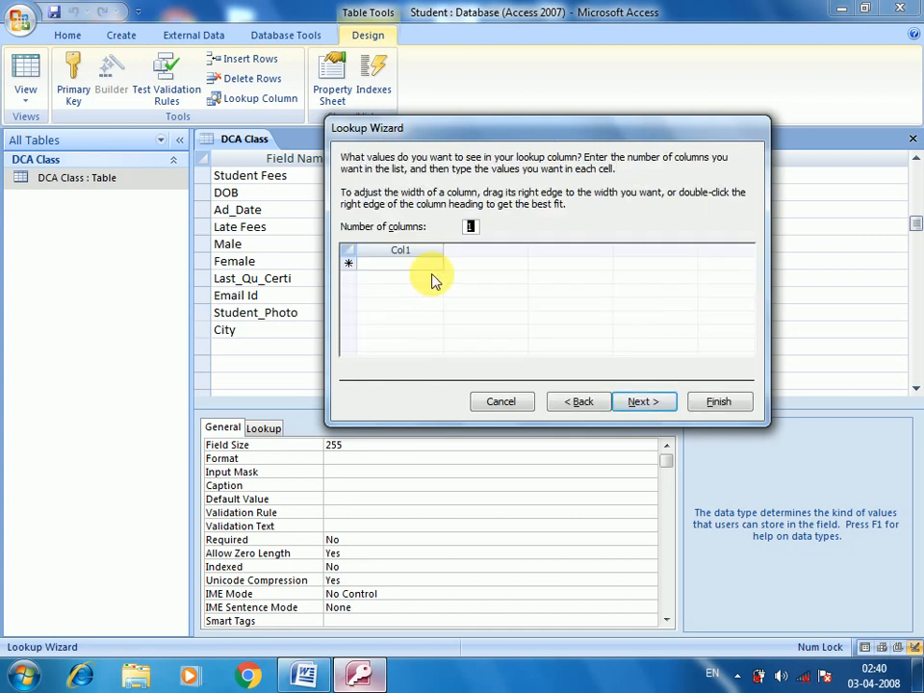
Step: Enter the City list values Anuppur, Jaithari, Shahdol, Katni and Jabalpur
left_click(360, 265)
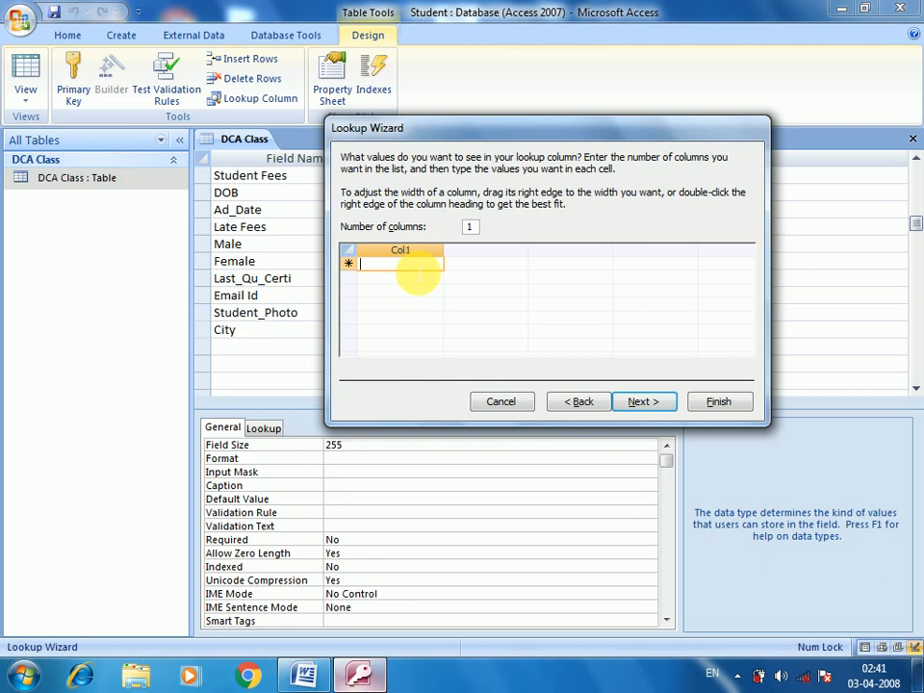
type("A")
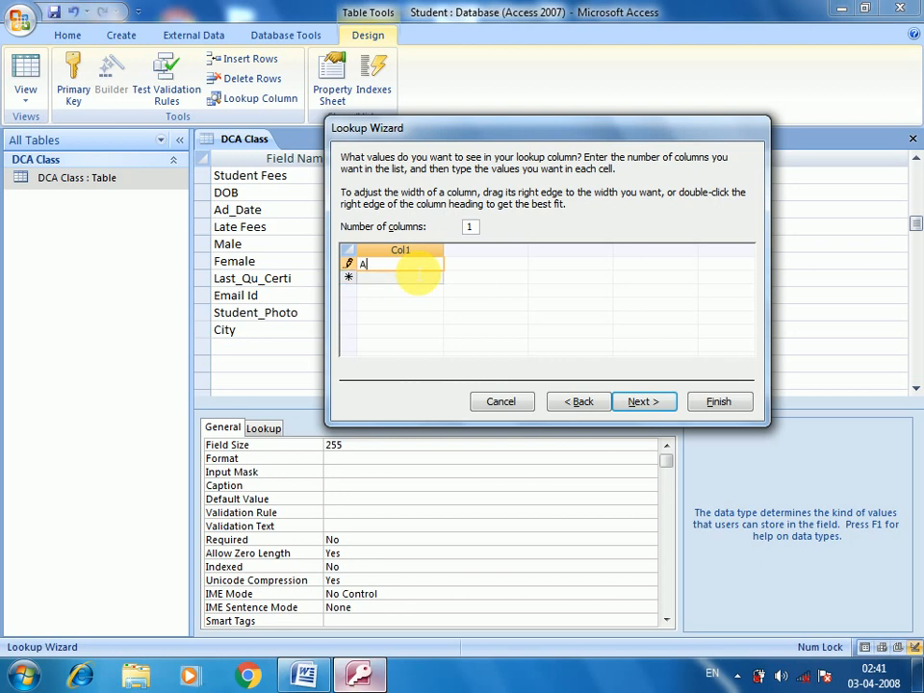
type("nuppur")
key("Return")
type("Ja")
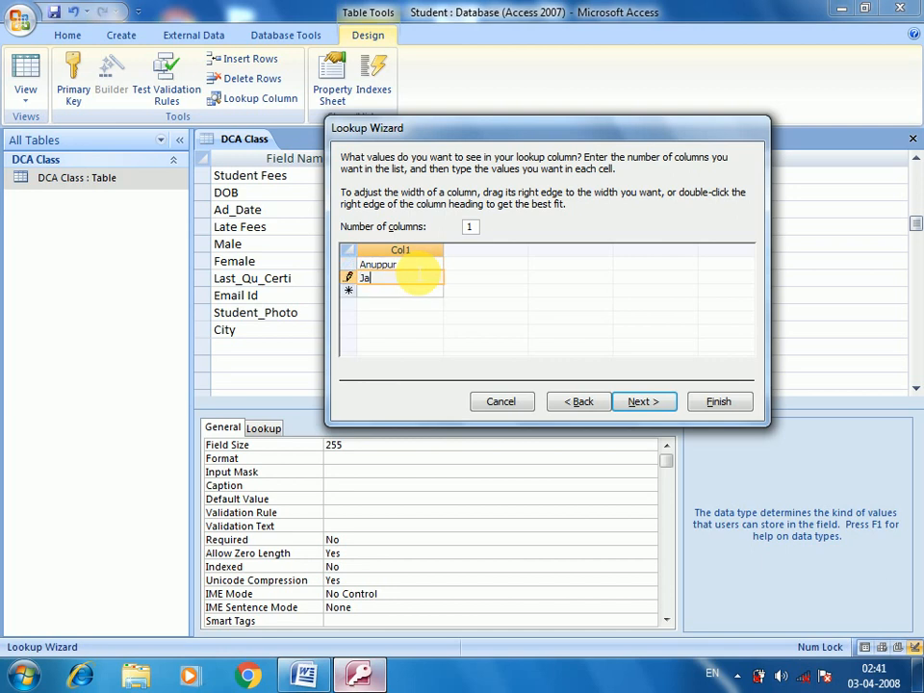
type("ithari")
key("Return")
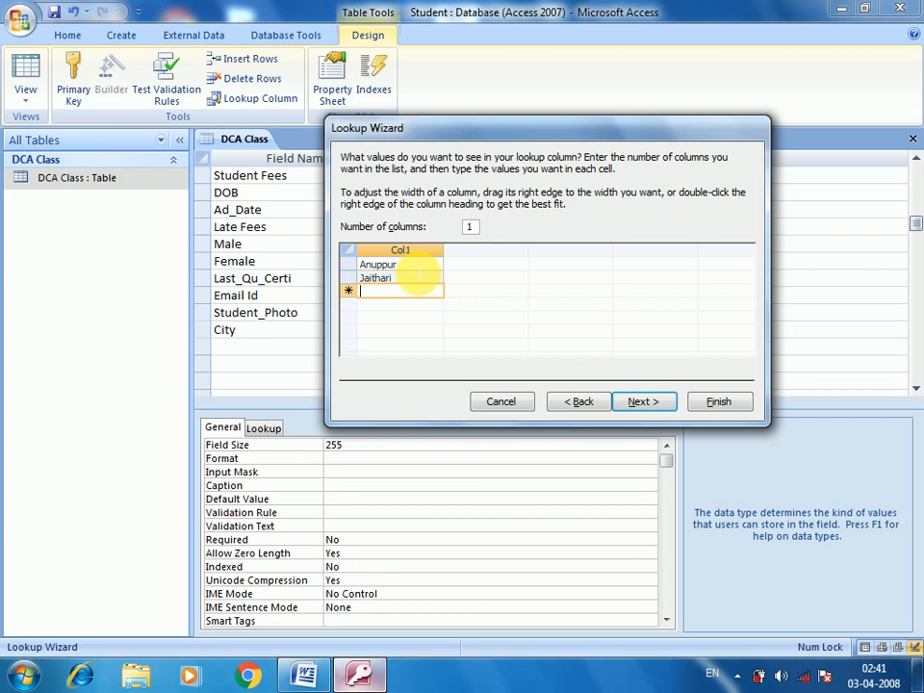
type("Shahdol")
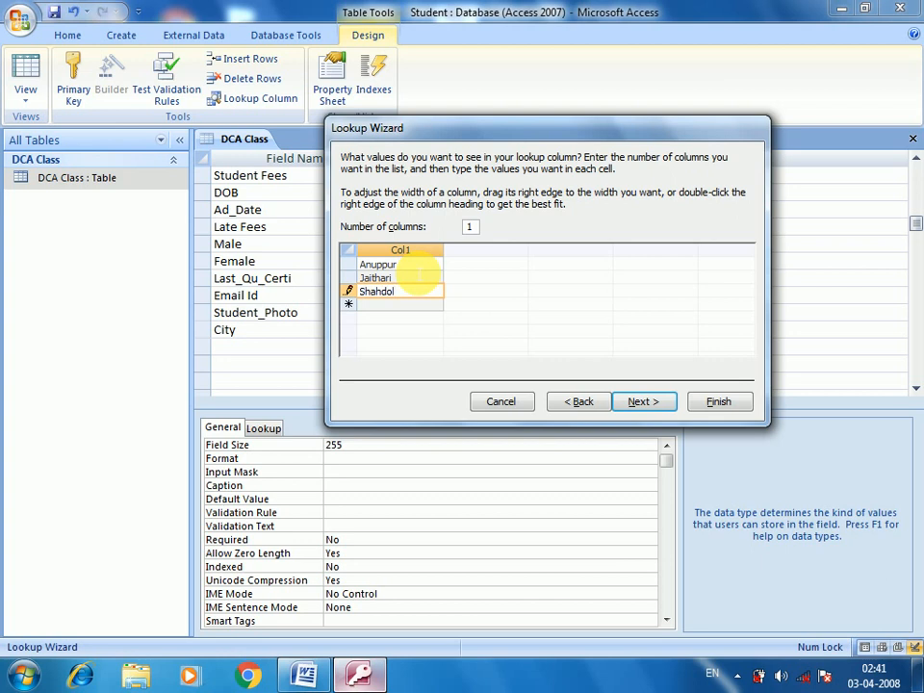
key("Return")
type("Katni")
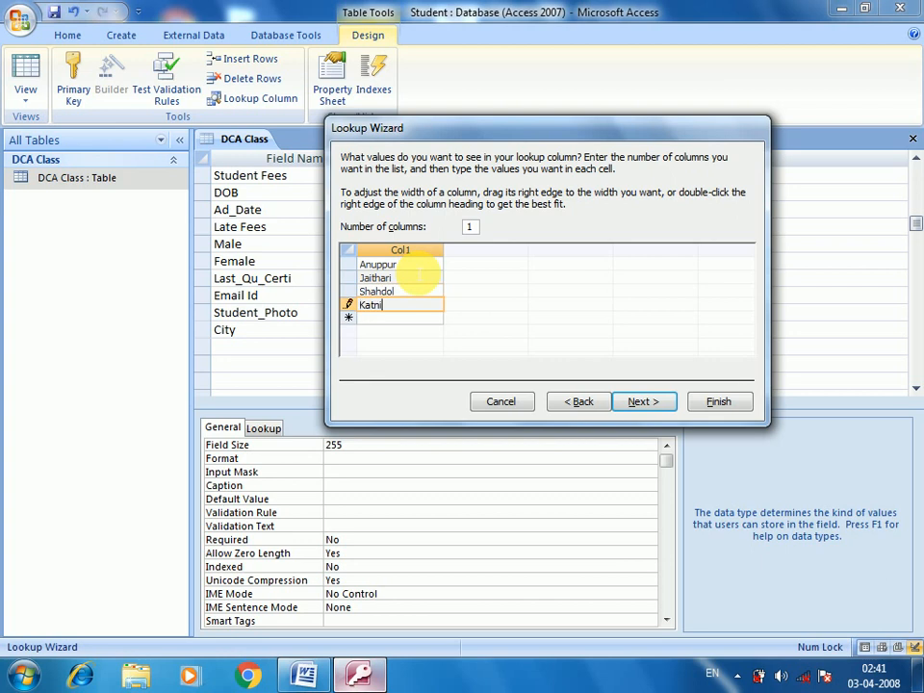
key("Return")
type("Jab")
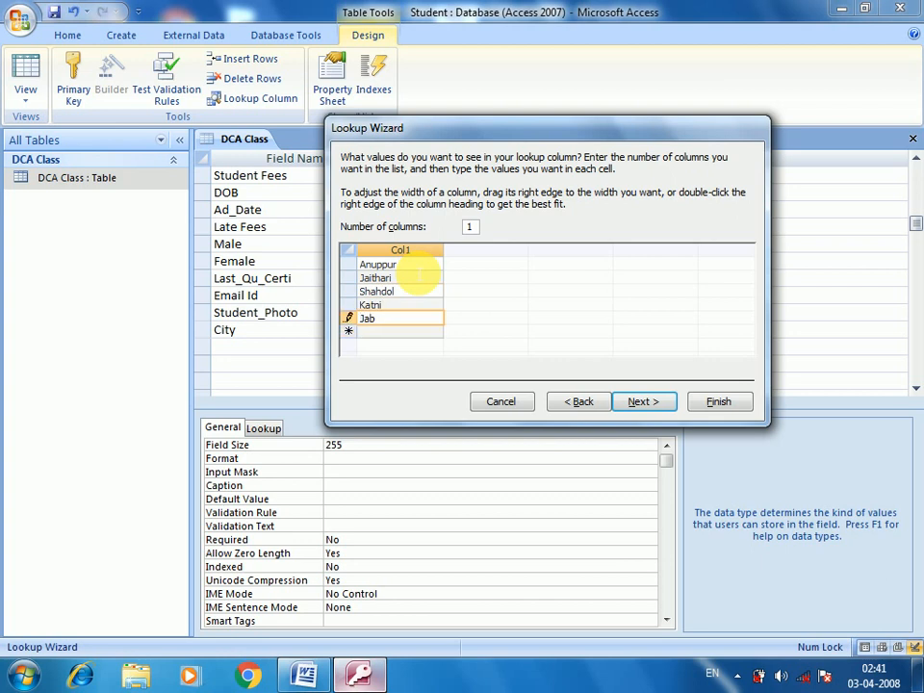
type("alpur")
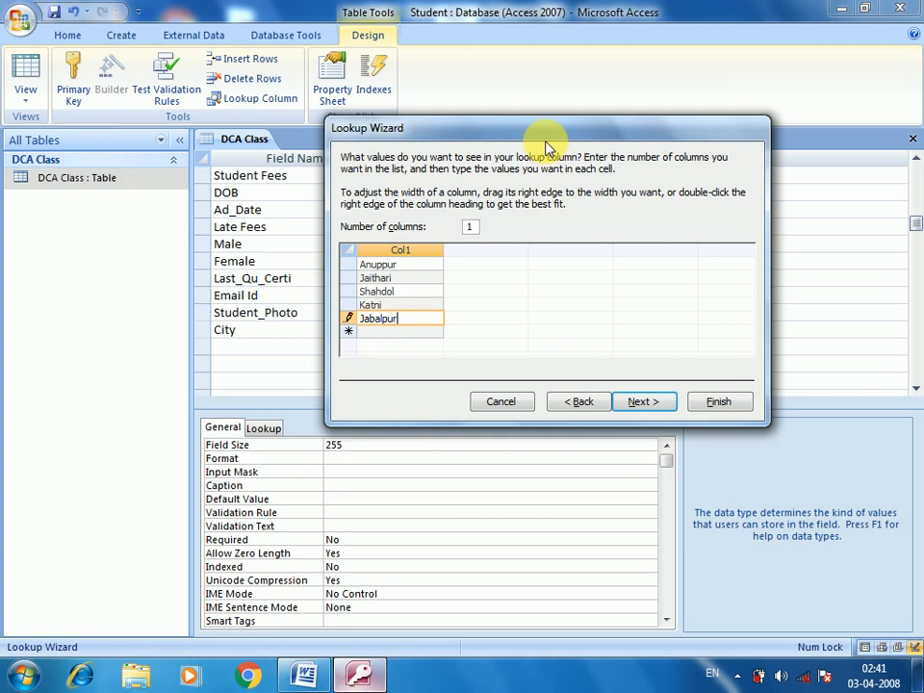
Step: Finish the Lookup Wizard and move to the City row's Description cell
left_click_drag(547, 137, 647, 151)
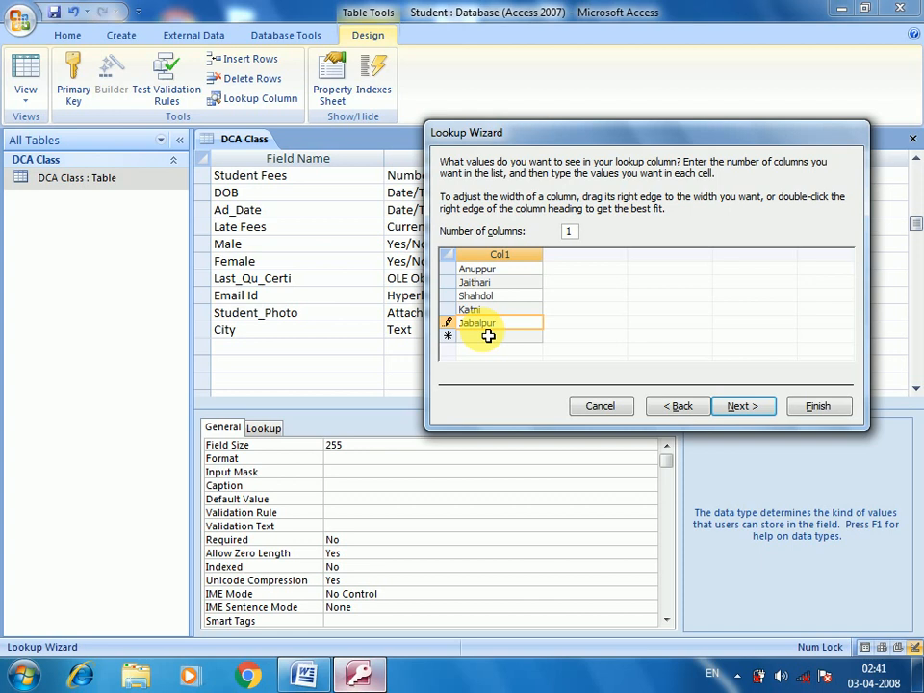
left_click(742, 407)
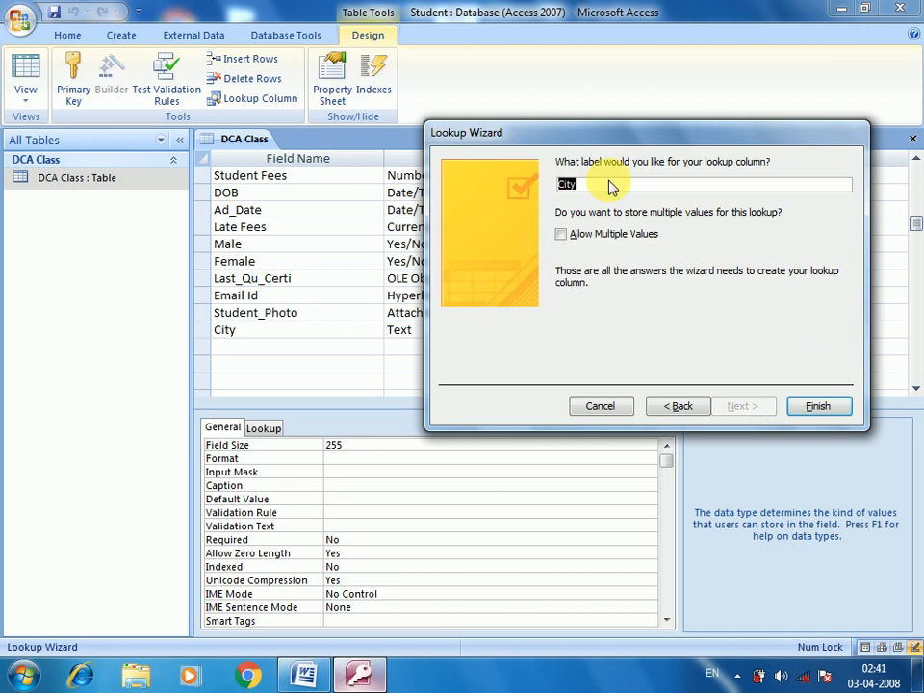
left_click(816, 408)
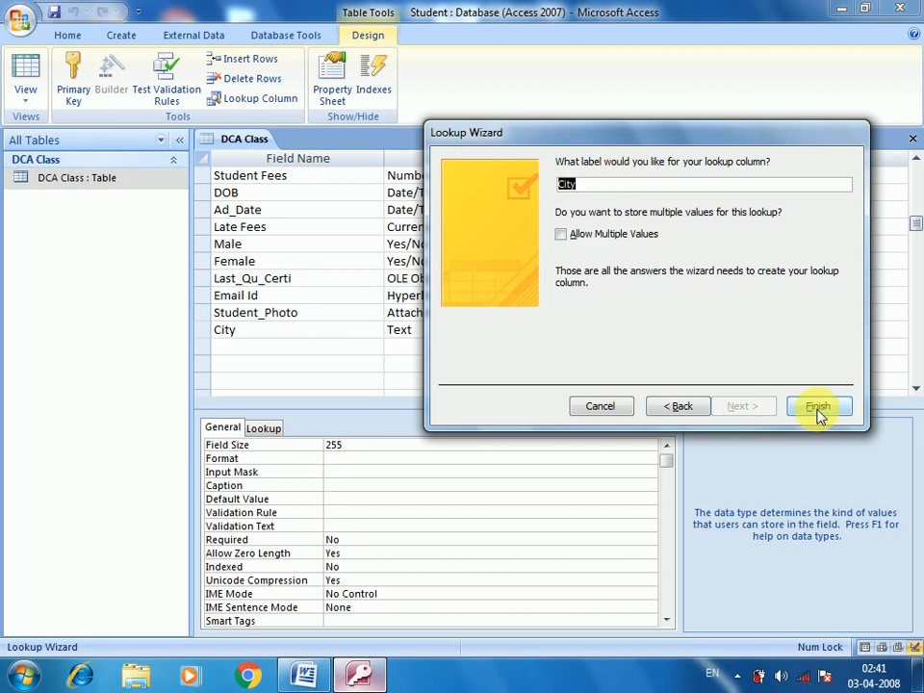
left_click(816, 408)
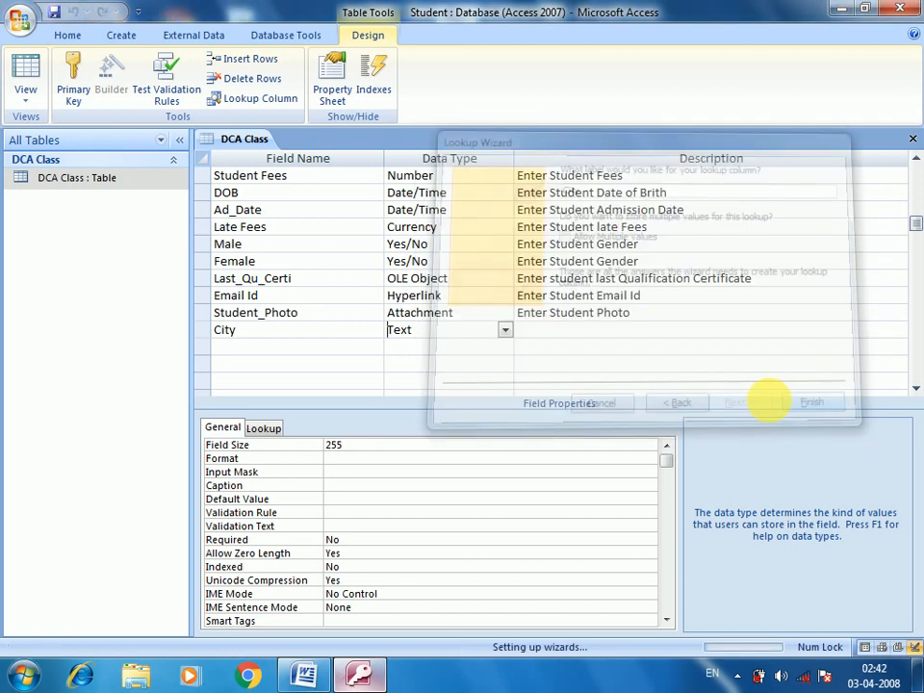
key("Tab")
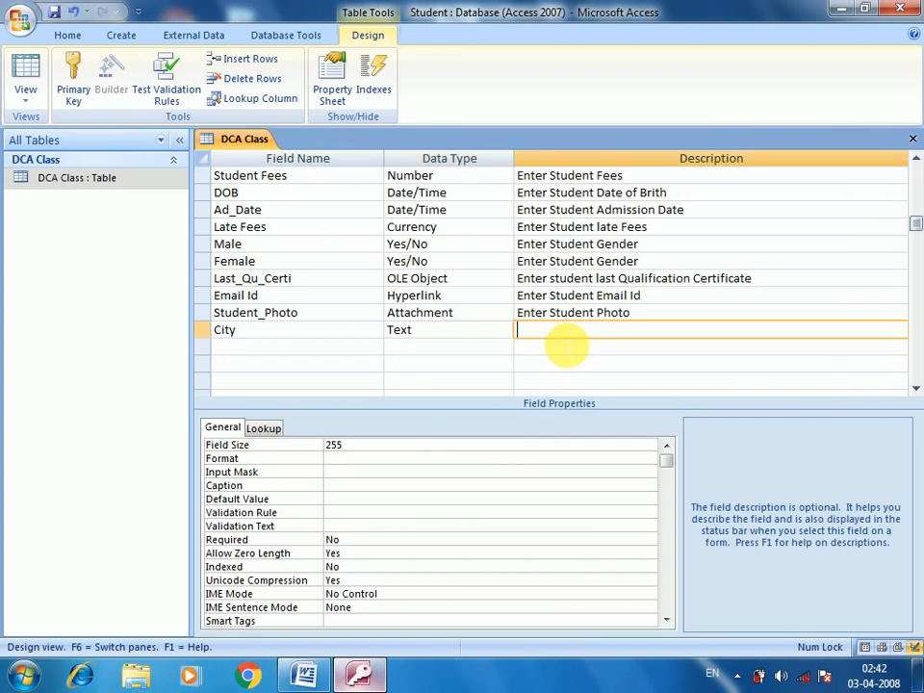
Step: Describe the City field as 'Enter City' and select the DCA Class table
type("Enter City")
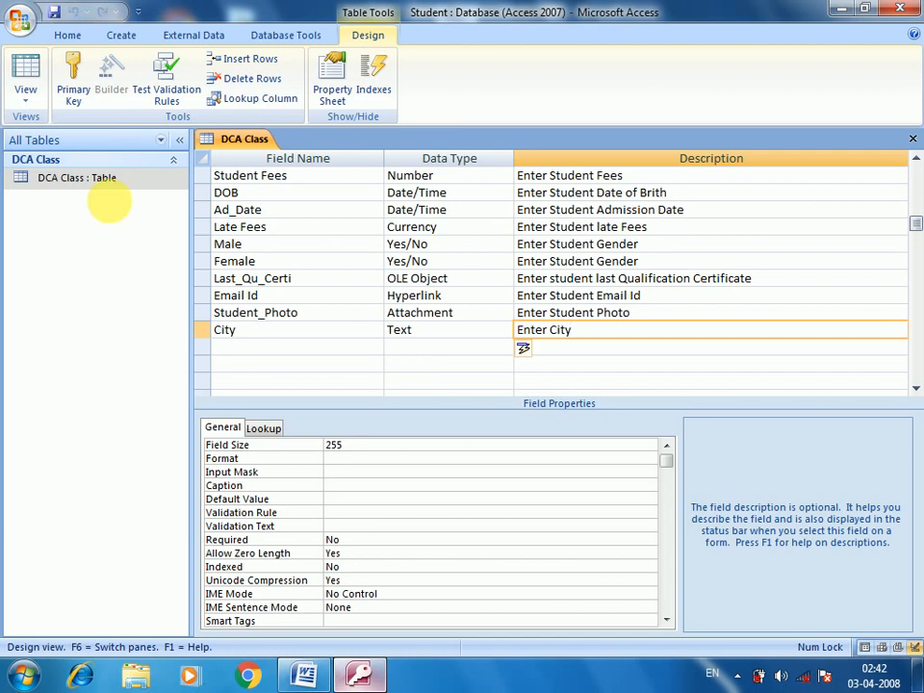
left_click(107, 188)
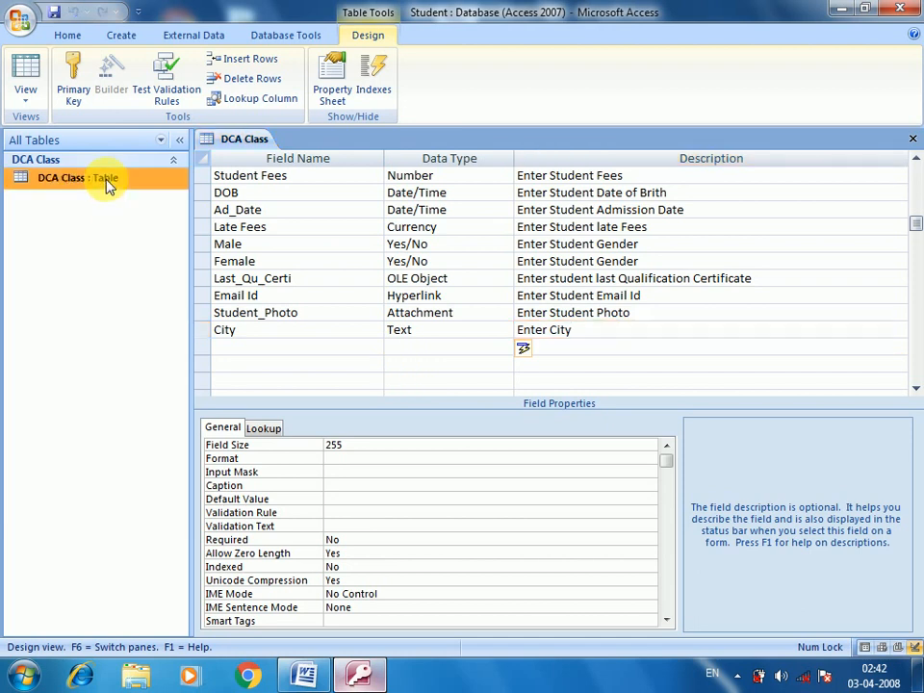
Step: Open the DCA Class datasheet and set the first record's City to Anuppur from the lookup list
double_click(108, 186)
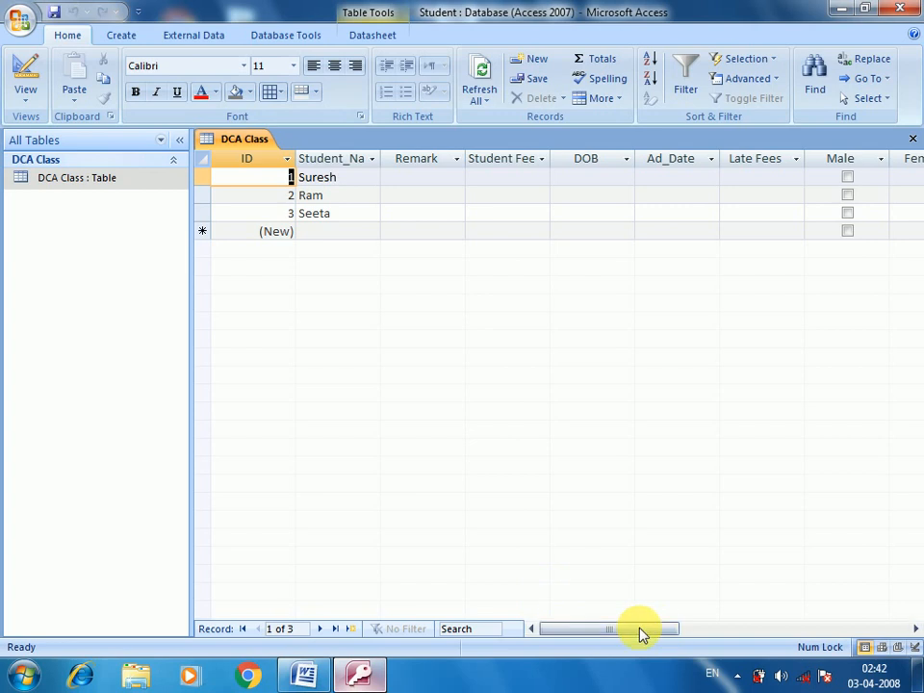
left_click(761, 631)
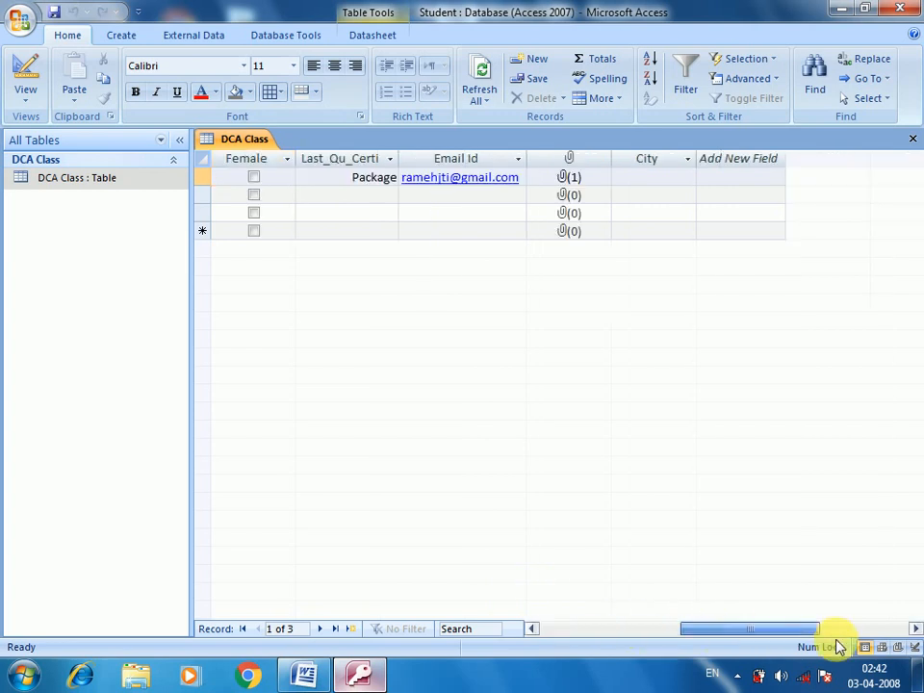
left_click(826, 629)
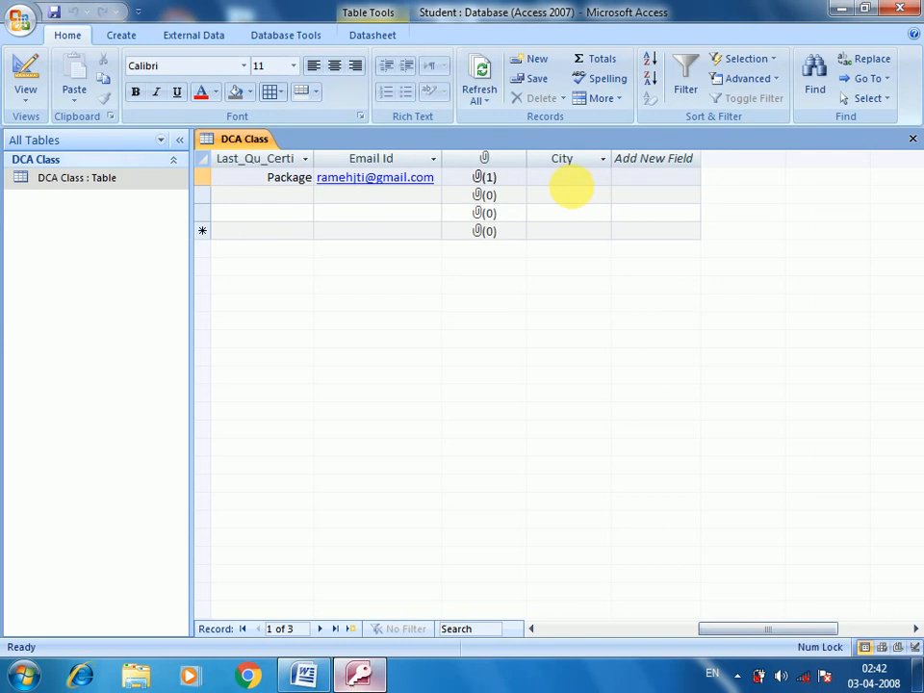
left_click(556, 177)
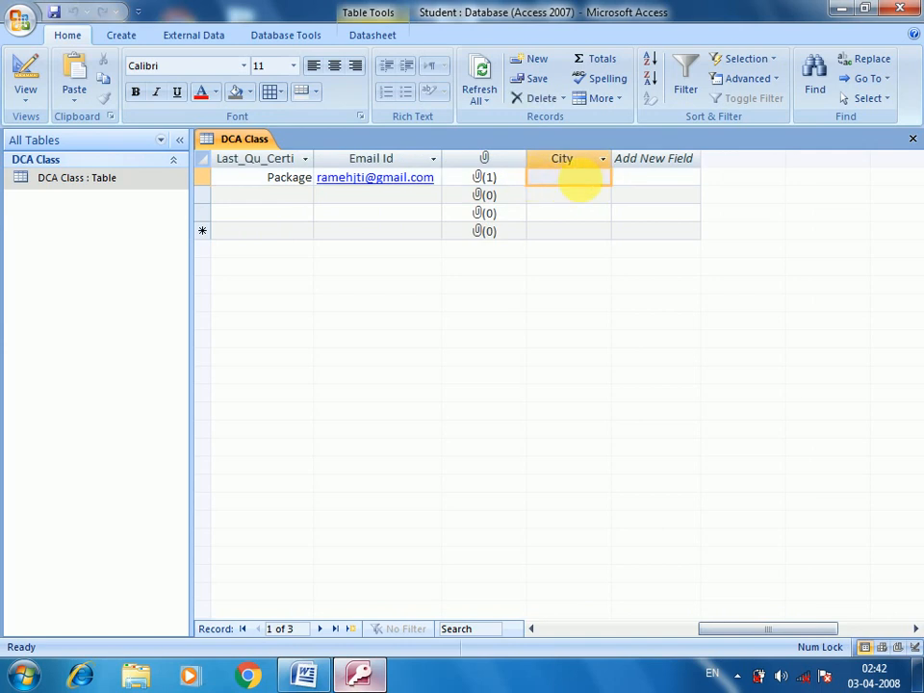
left_click(558, 181)
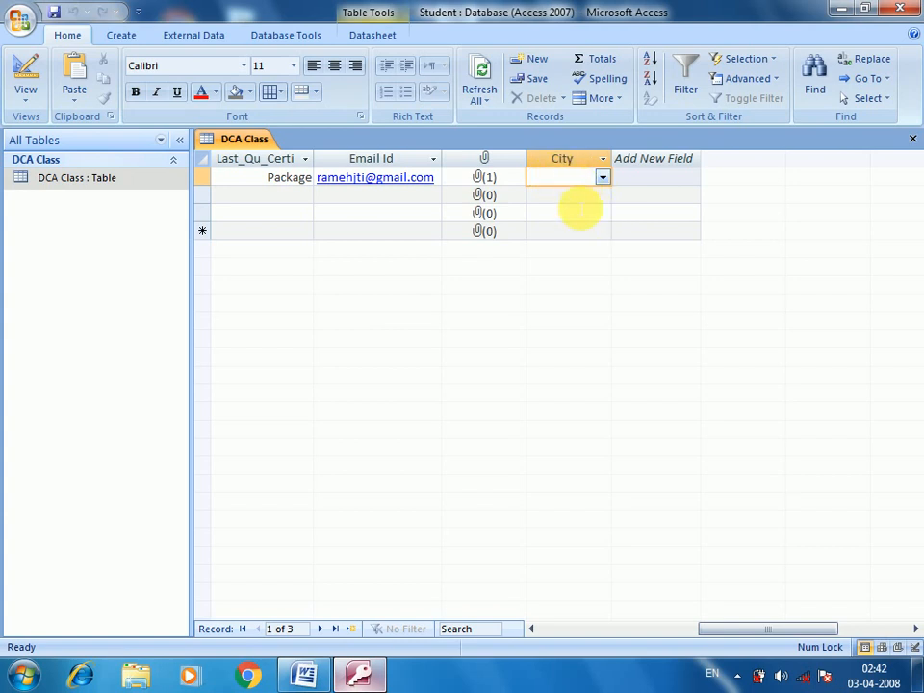
left_click(601, 179)
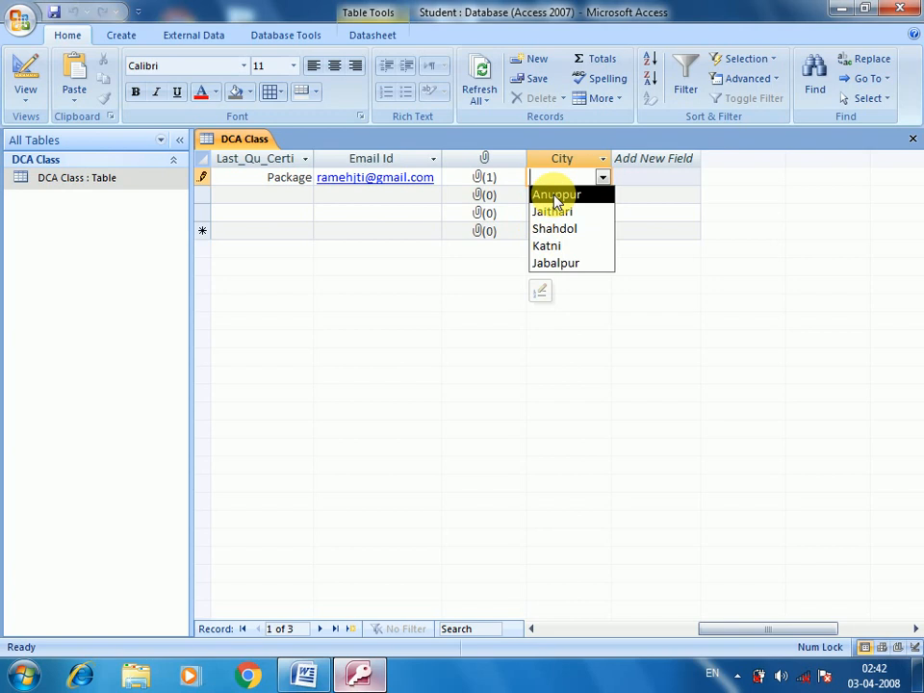
left_click(555, 197)
Step: Pick Jaithari, Shahdol and Jabalpur as the City for records 2–4 and save the new record
left_click(597, 199)
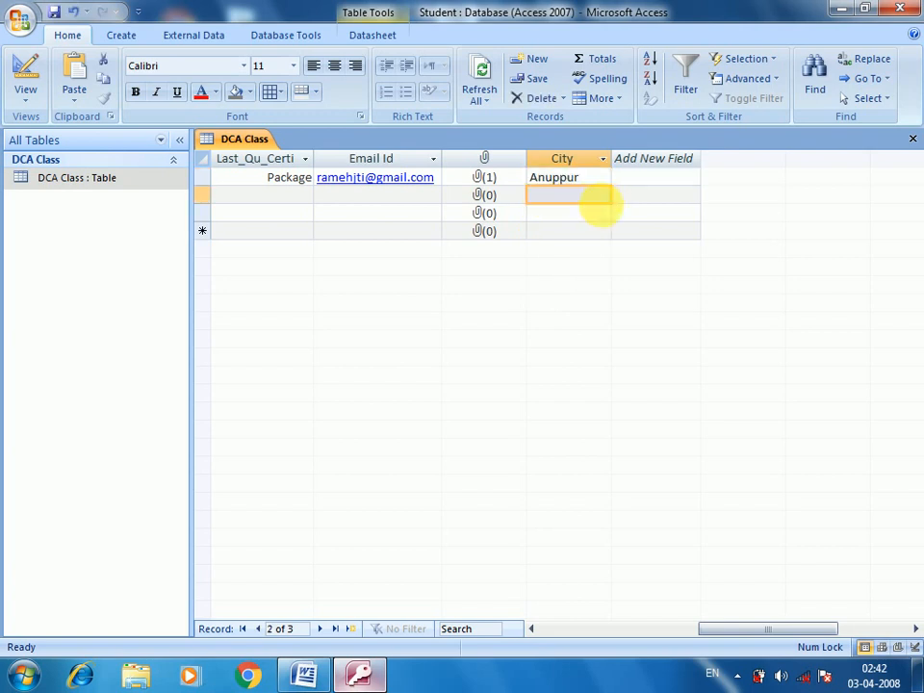
left_click(602, 196)
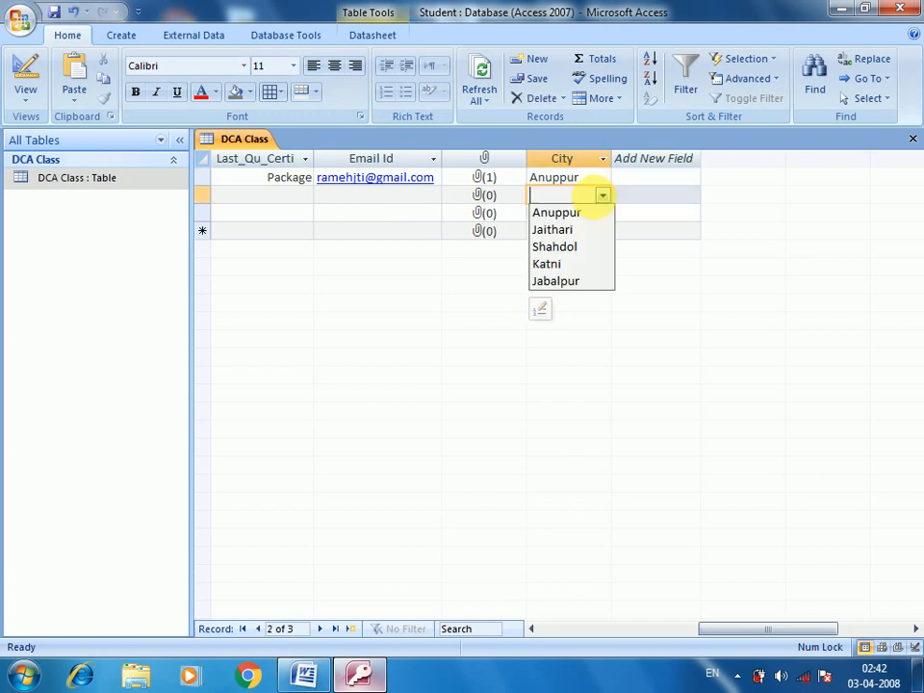
left_click(568, 230)
left_click(578, 214)
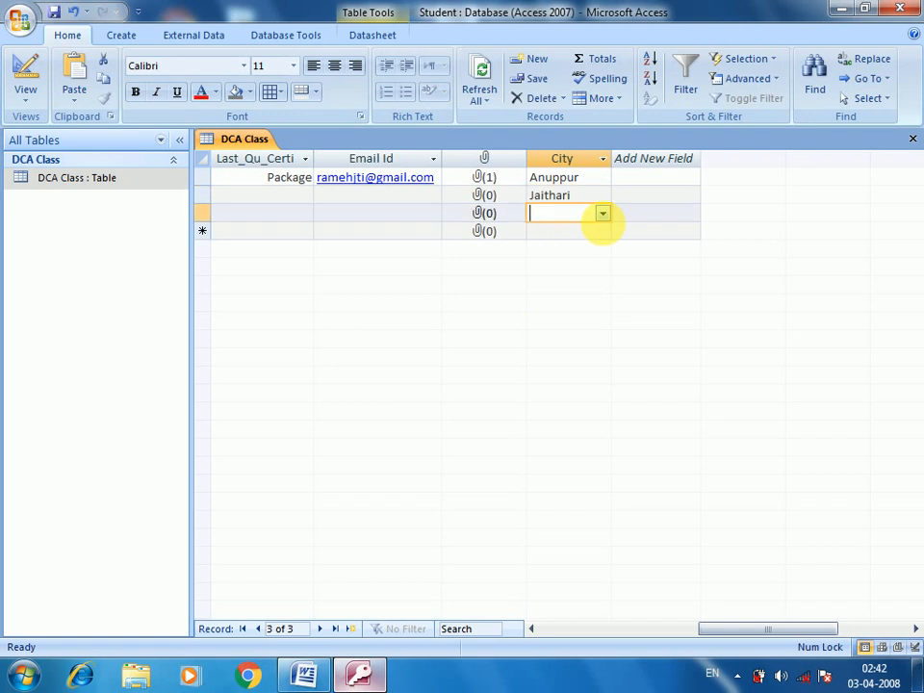
left_click(602, 213)
left_click(568, 266)
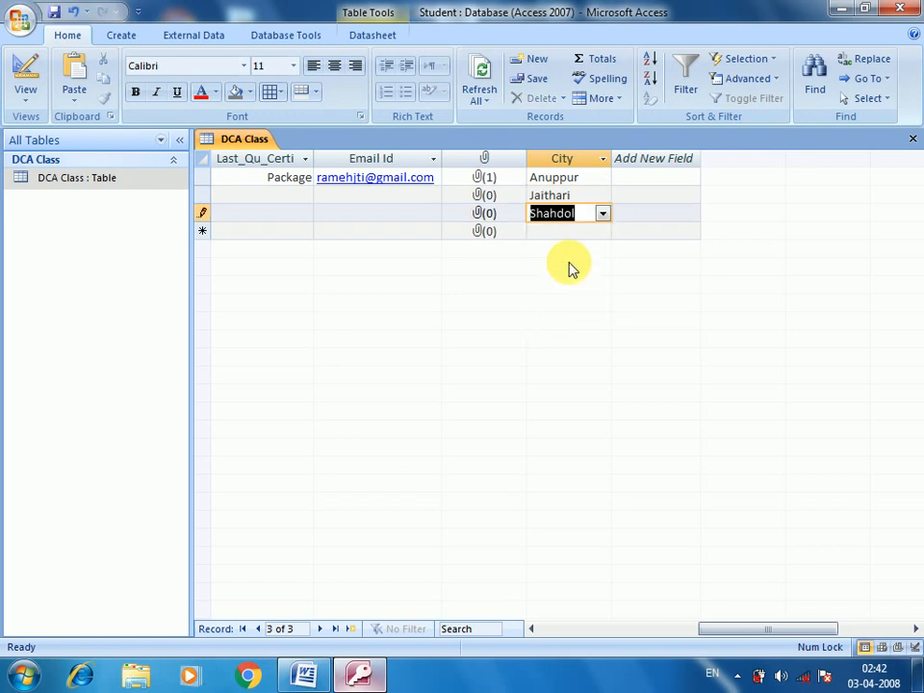
left_click(577, 235)
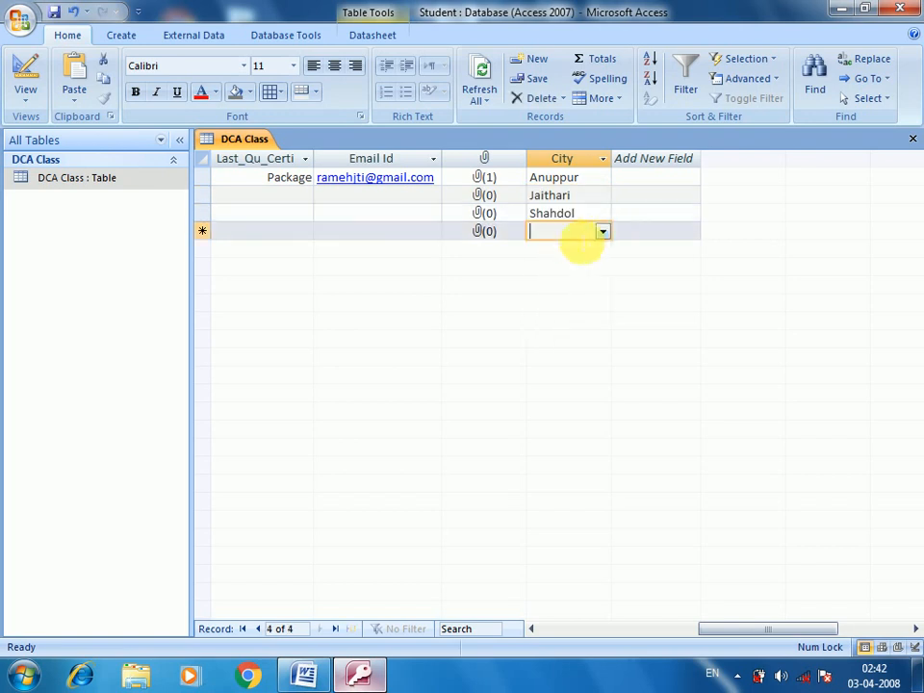
left_click(603, 232)
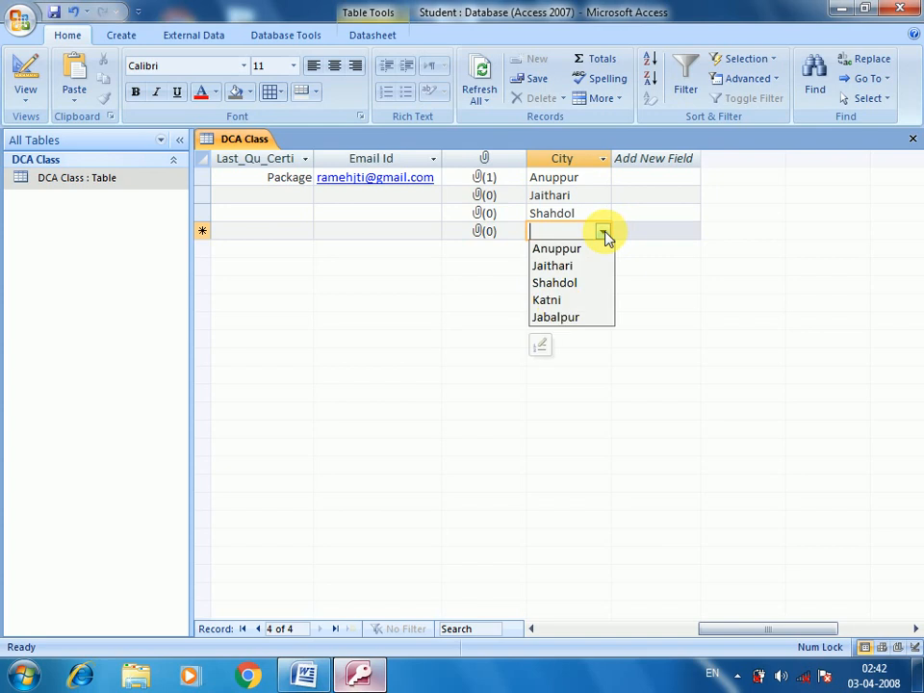
left_click(561, 318)
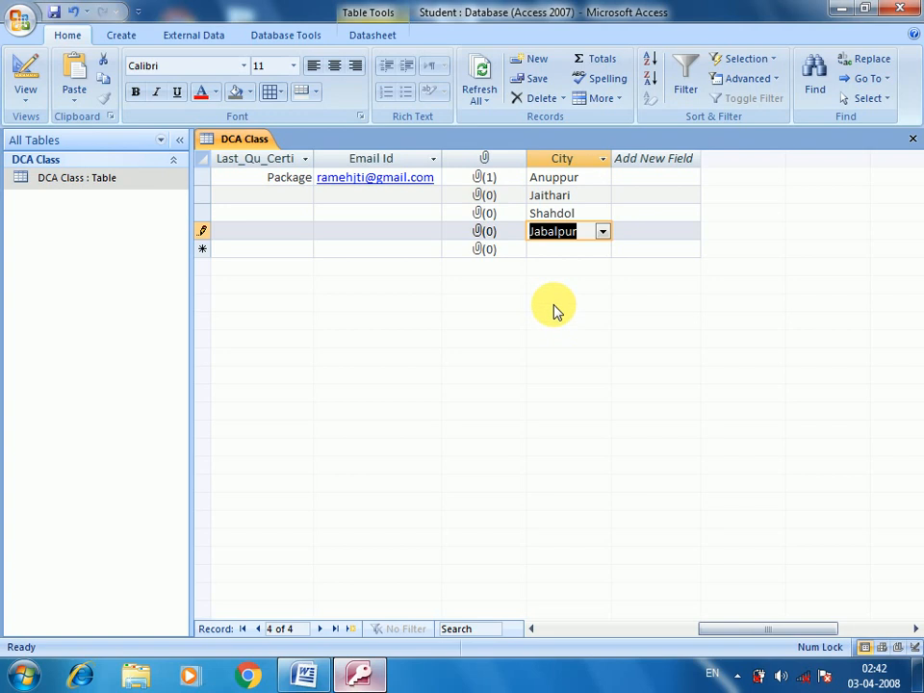
left_click(593, 182)
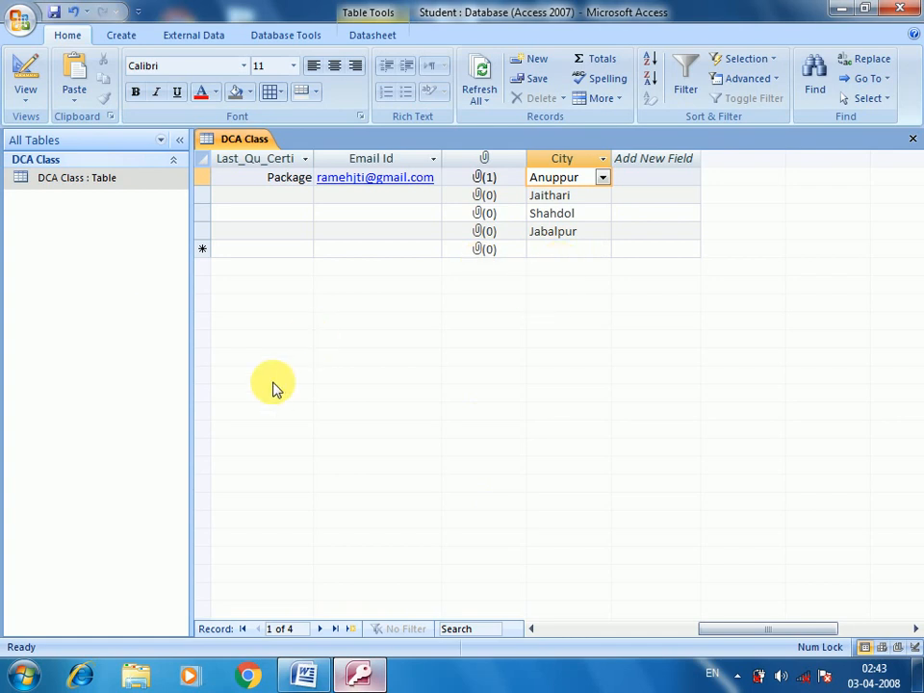
Step: Open the DCA Class table in Design View
left_click(140, 190)
right_click(139, 188)
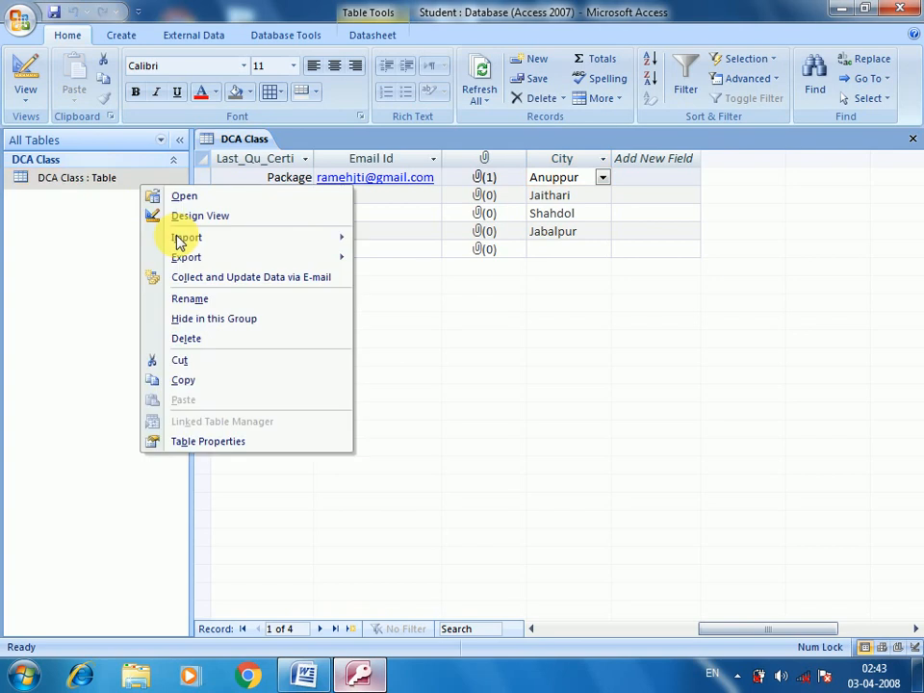
left_click(195, 217)
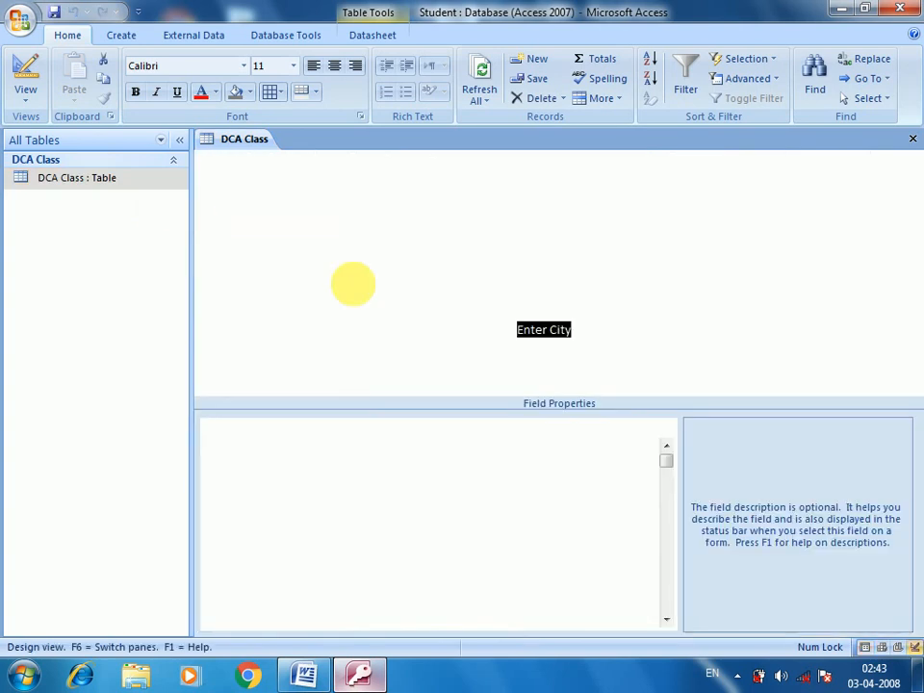
Step: Add a State field below City and choose Lookup Wizard as its data type
left_click(288, 351)
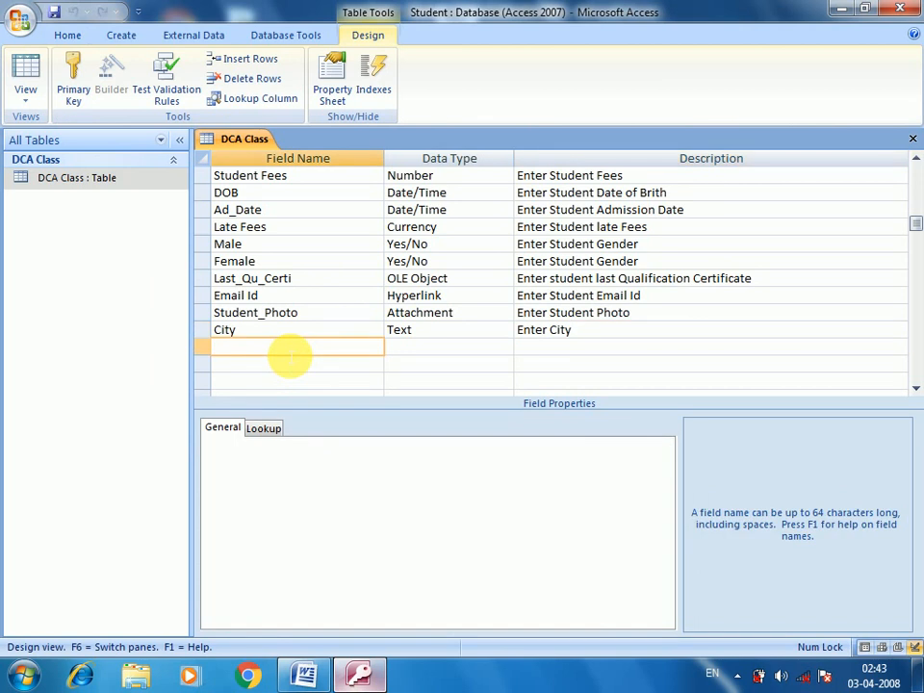
type("State")
key("Tab")
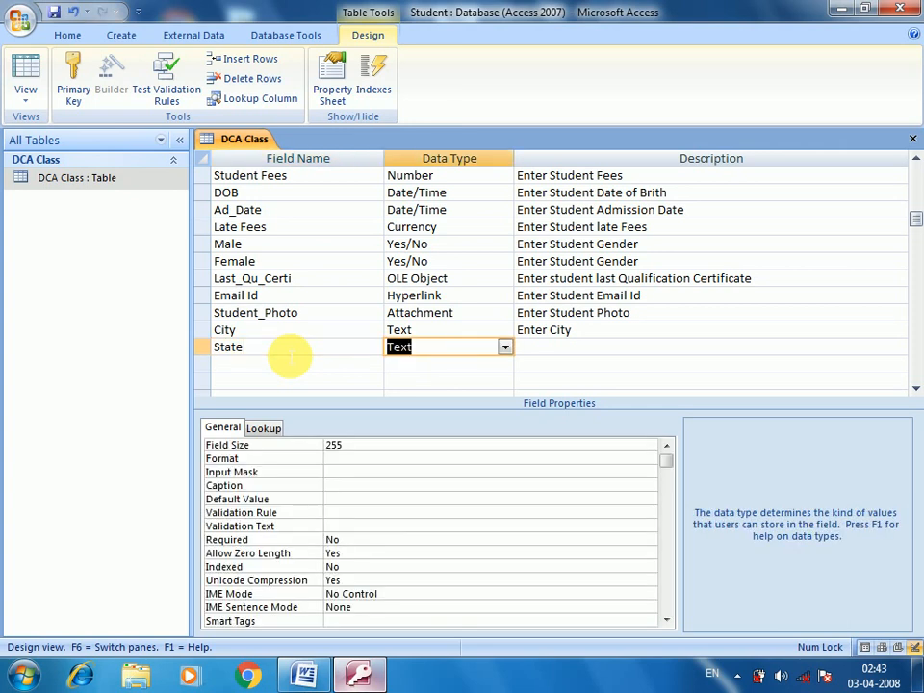
left_click(504, 348)
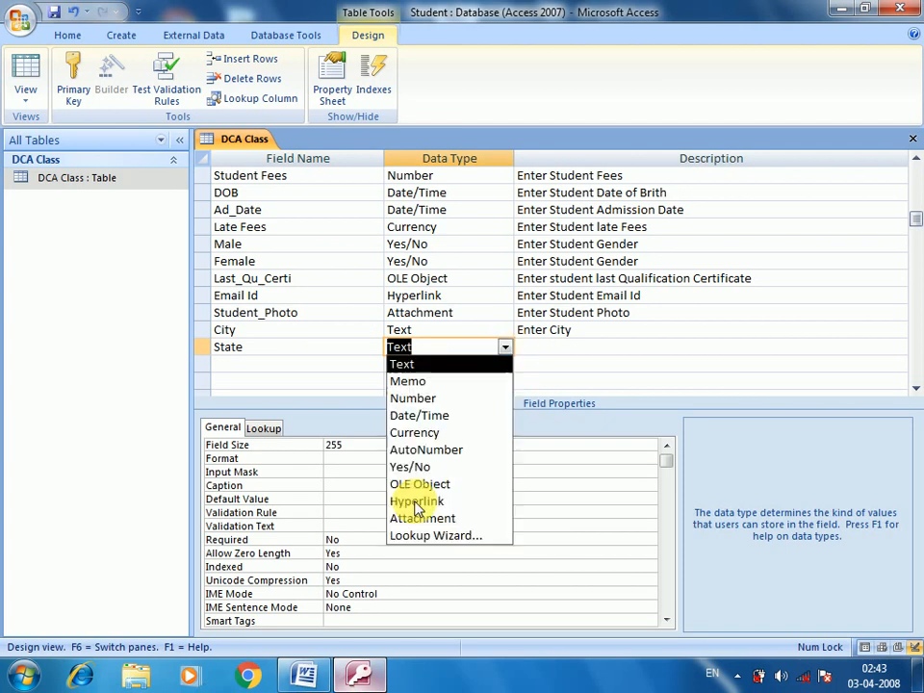
left_click(424, 536)
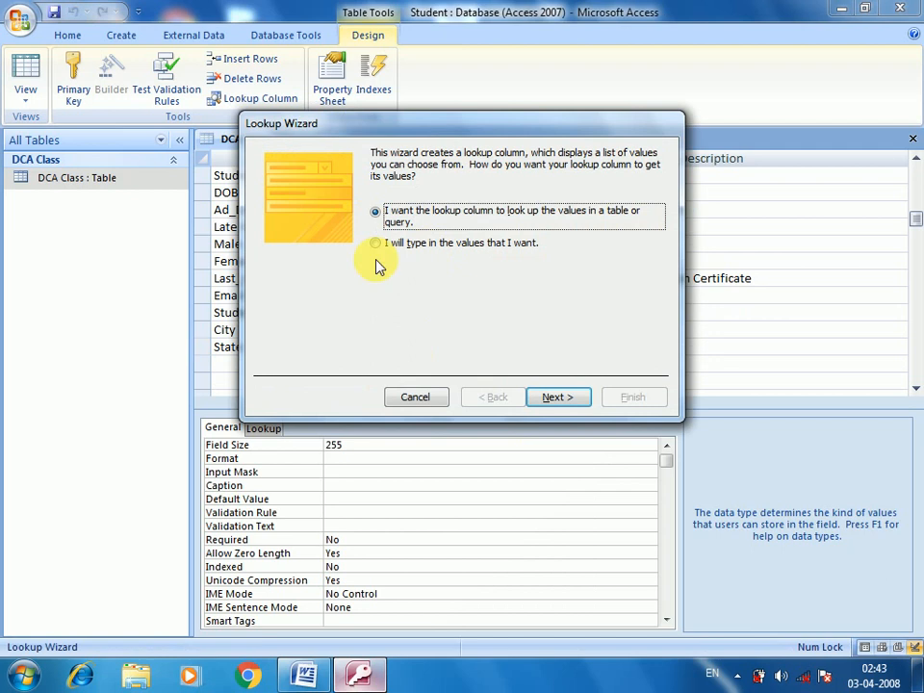
Step: In the Lookup Wizard, type the values Mp, CG and UP and finish with the label State
left_click(381, 248)
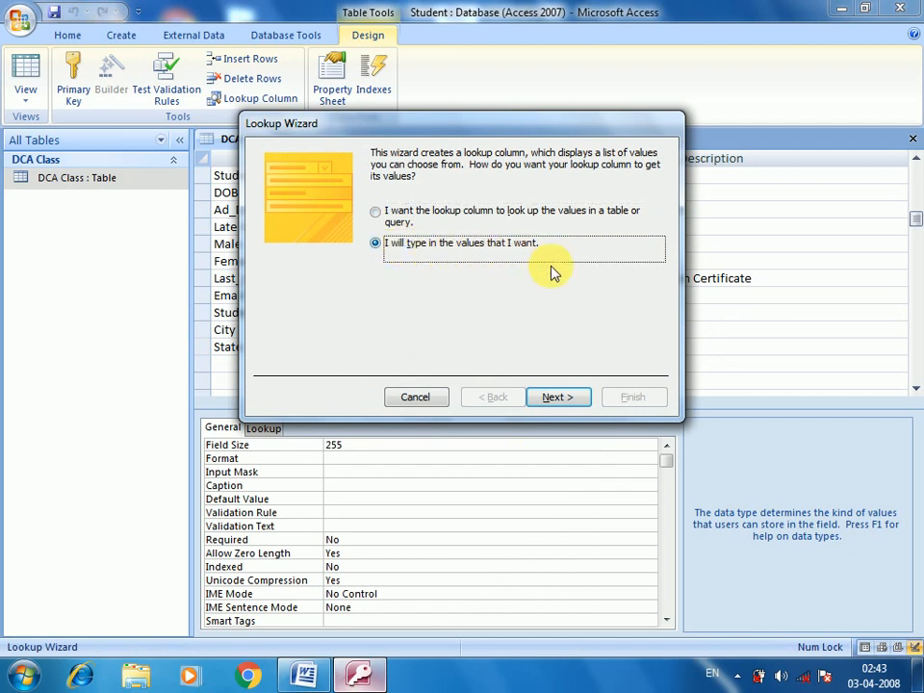
left_click(554, 396)
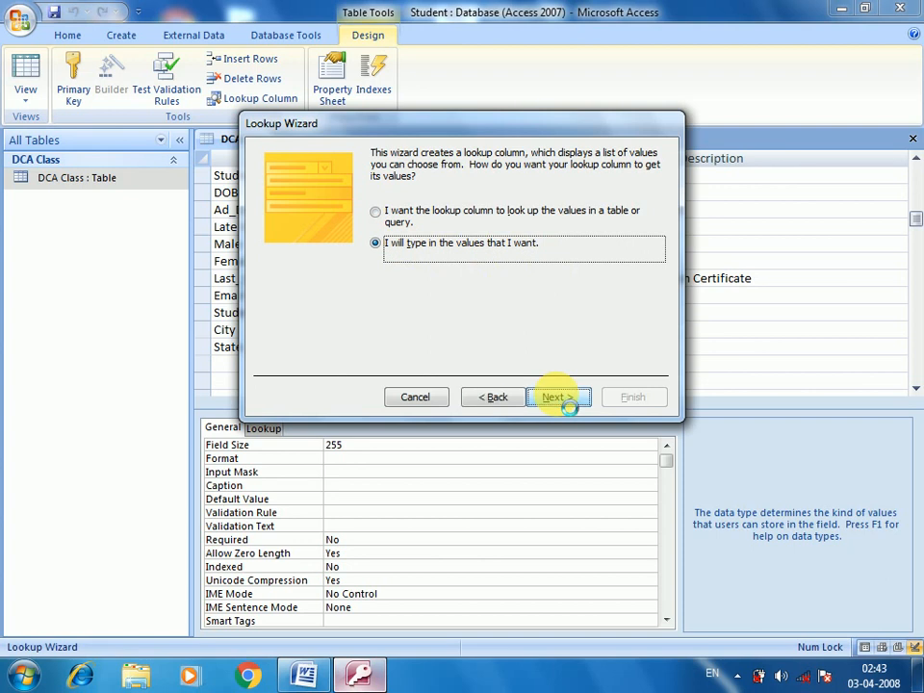
left_click(332, 260)
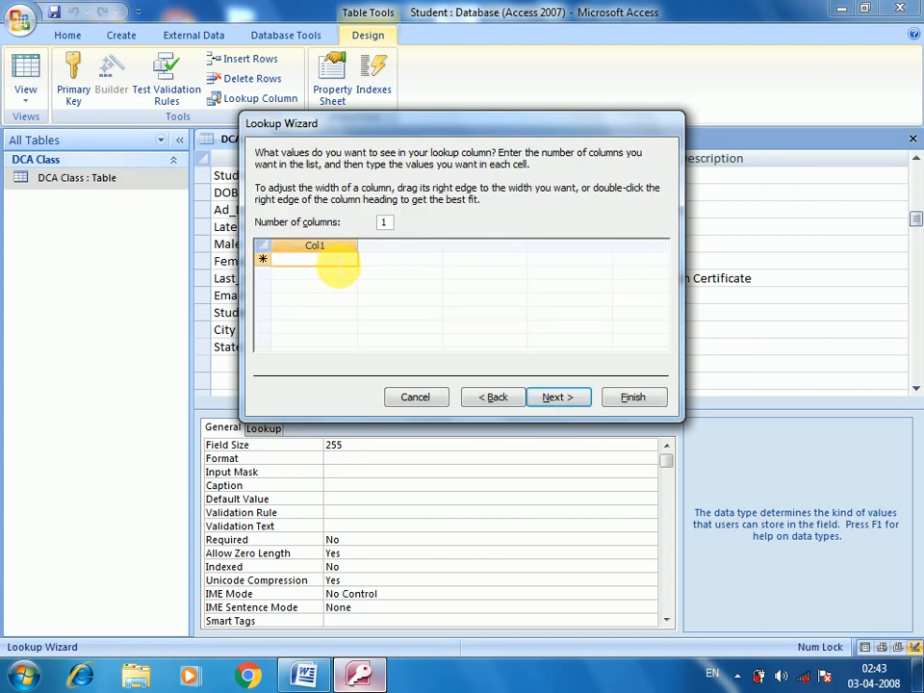
type("Mp")
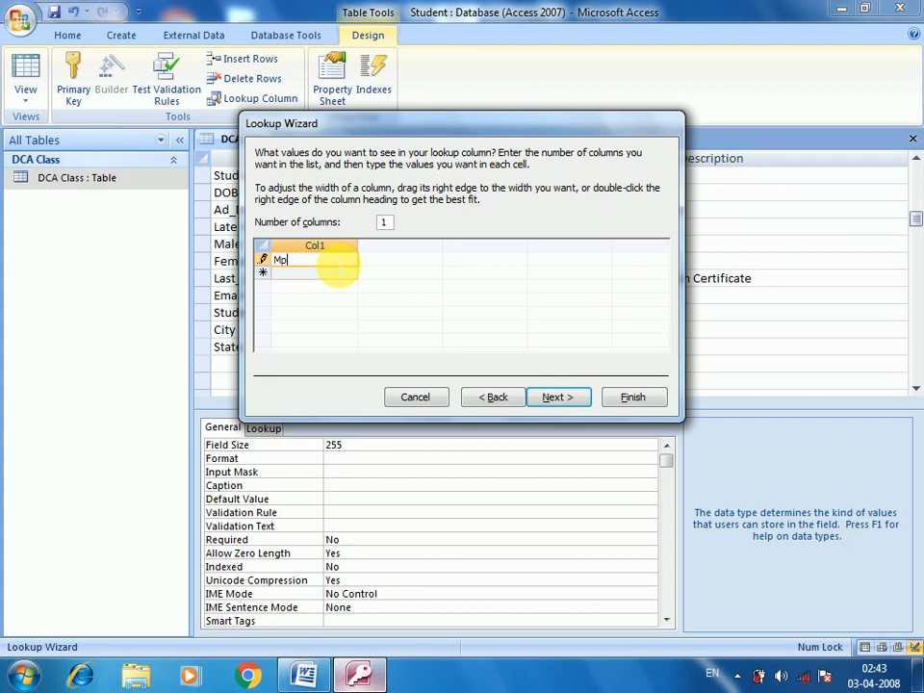
left_click(338, 271)
type("U")
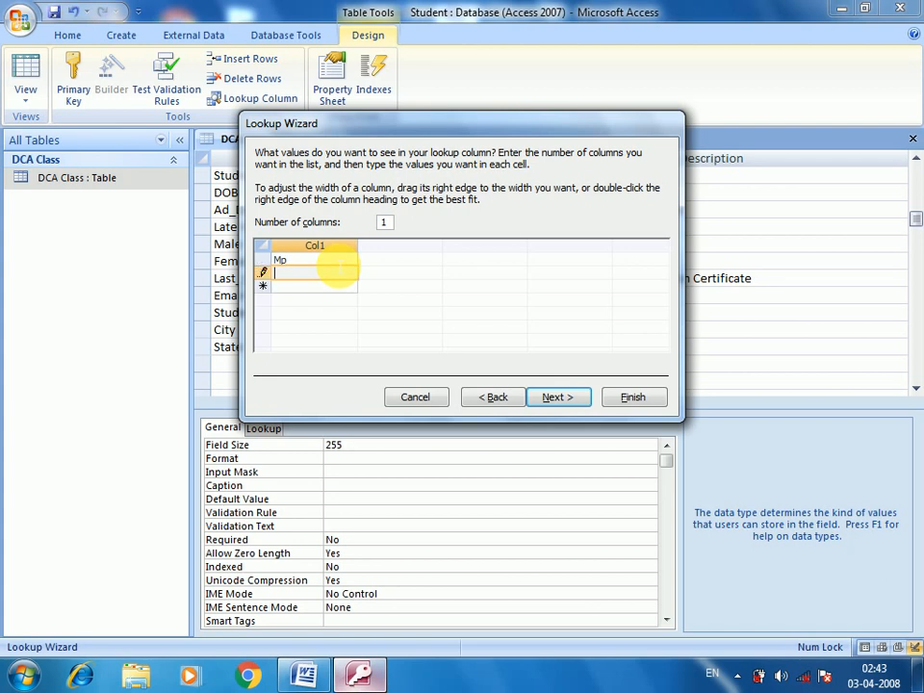
type("CG")
key("Down")
type("UP")
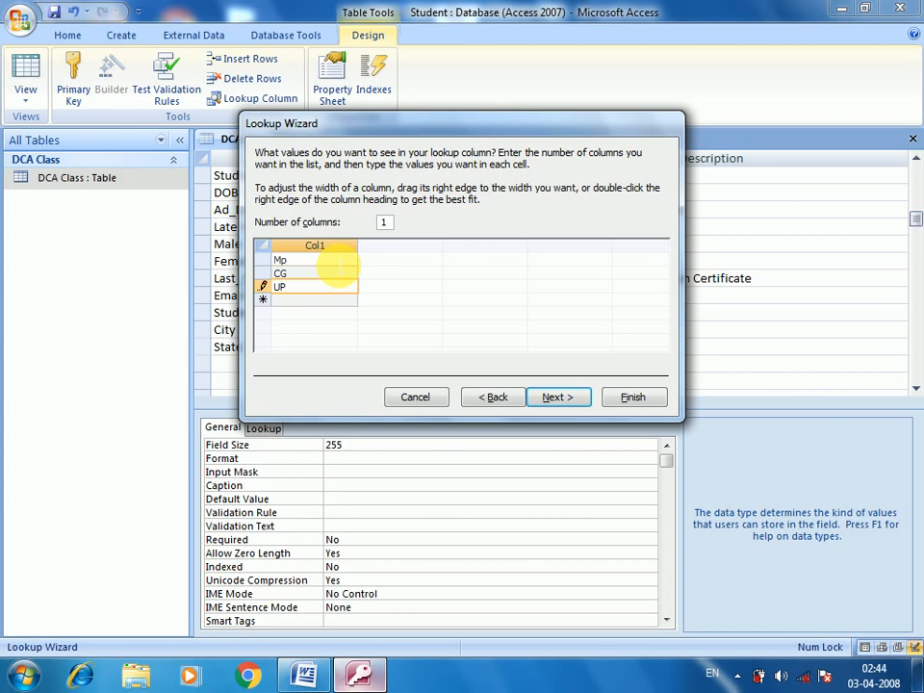
key("Down")
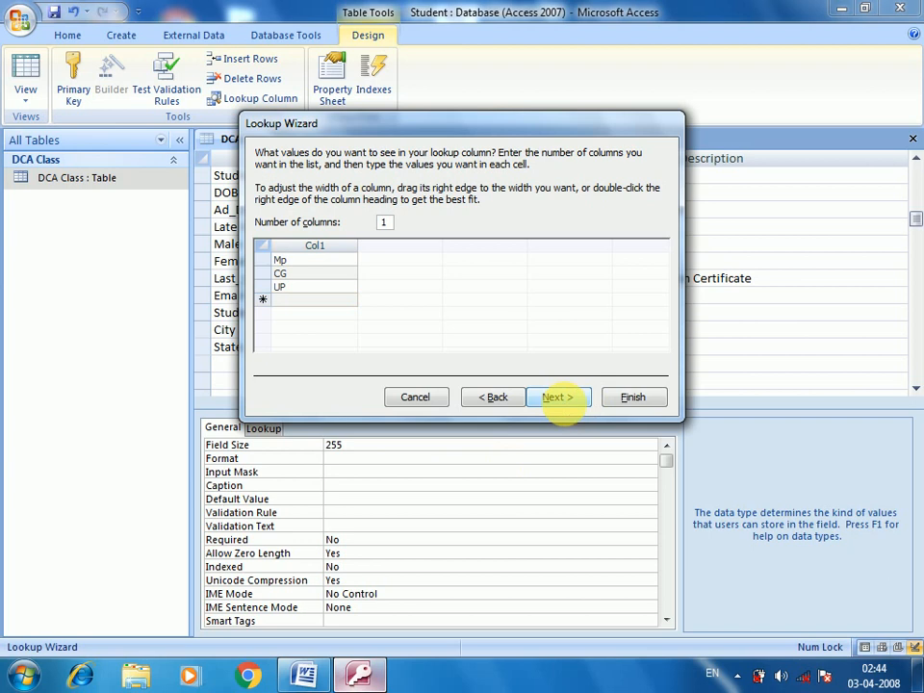
left_click(560, 405)
left_click(626, 399)
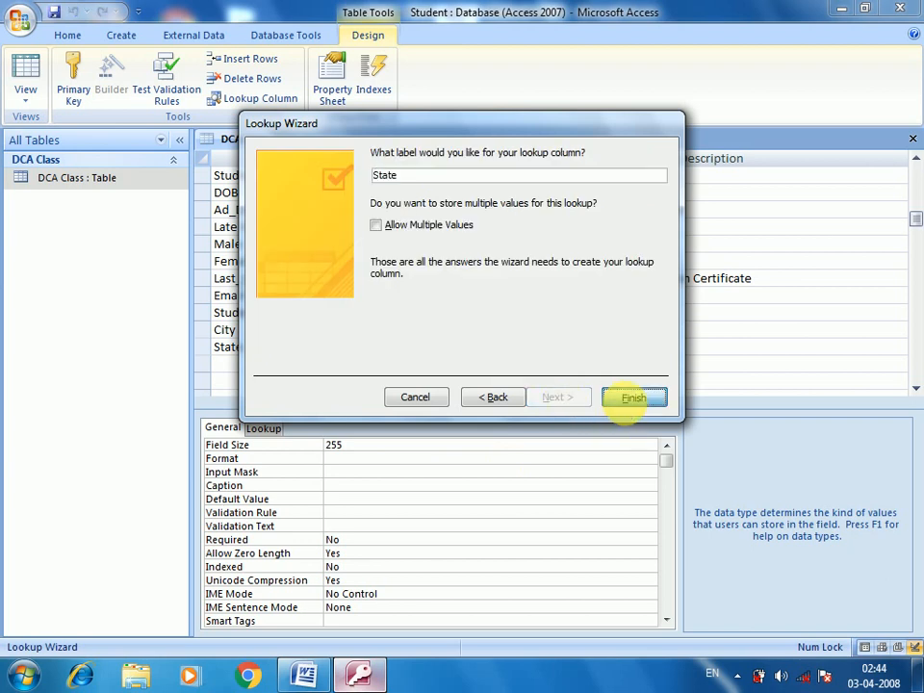
left_click(564, 348)
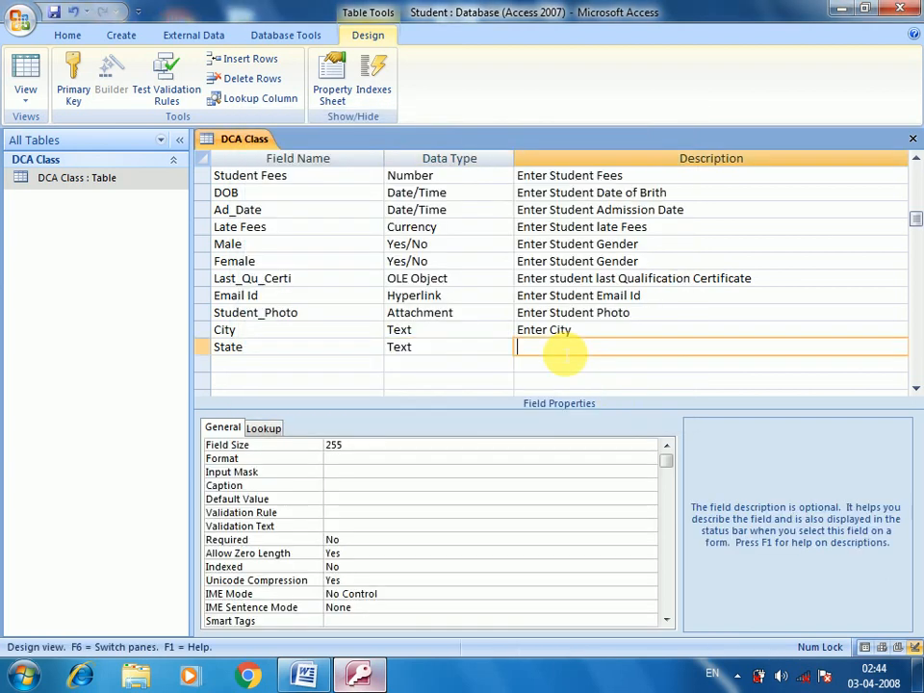
Step: Give the State field the description 'Enter State Here' and save the table design with Ctrl+S
type("Enter State Here")
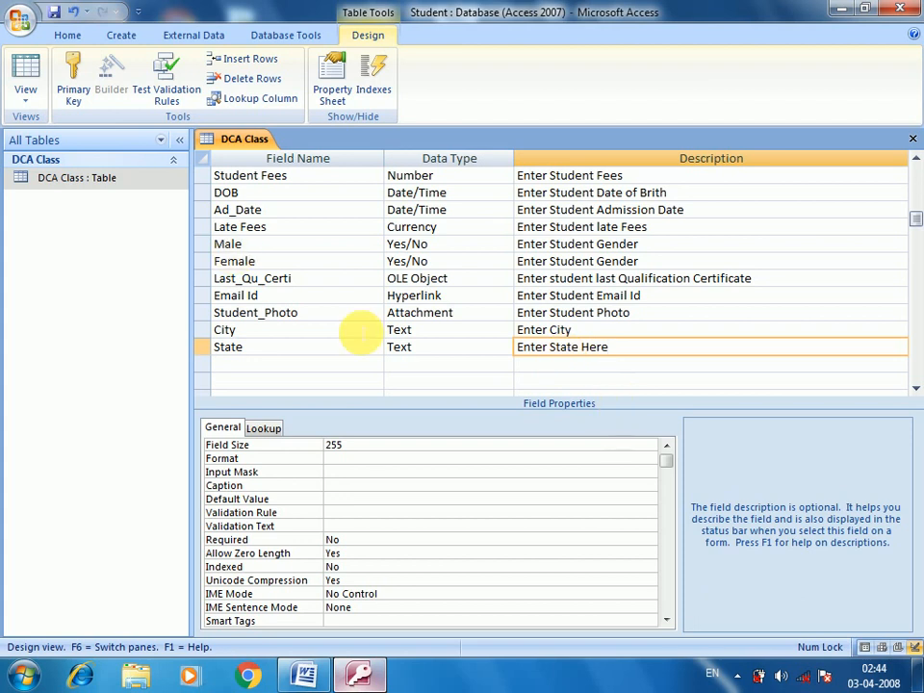
key("ctrl+s")
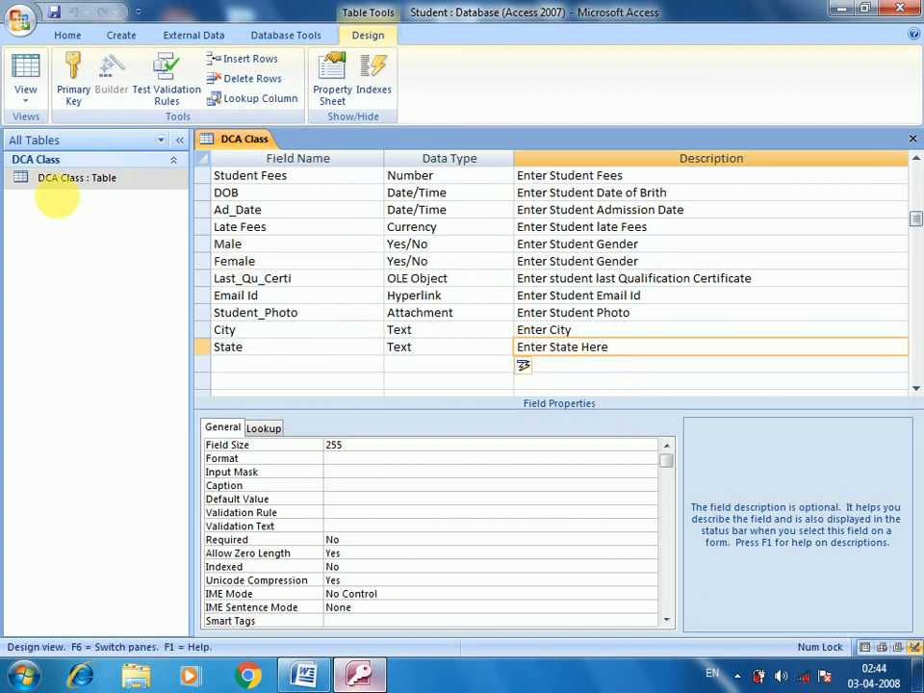
left_click(113, 188)
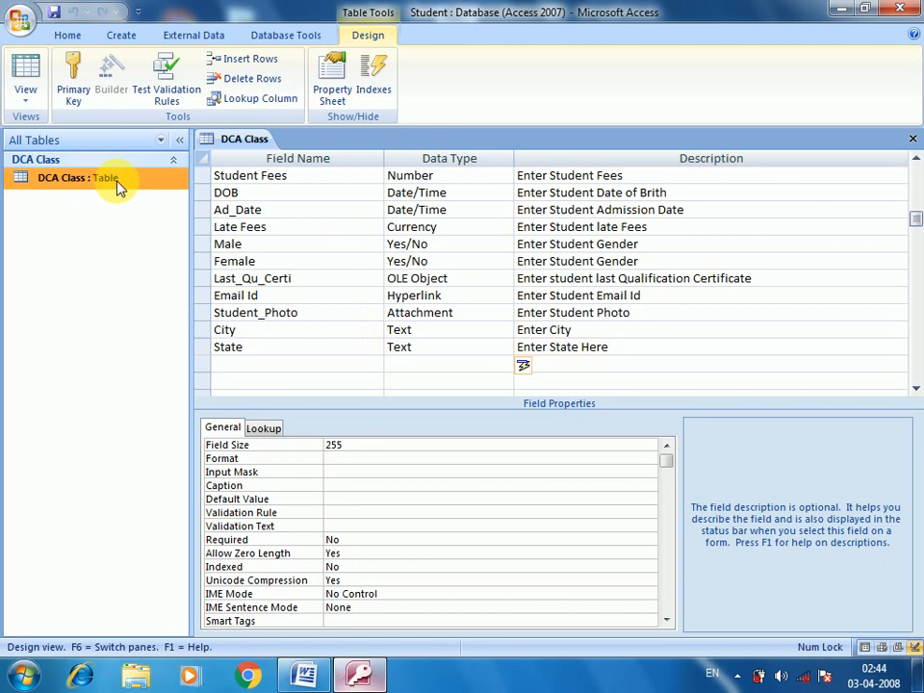
right_click(116, 188)
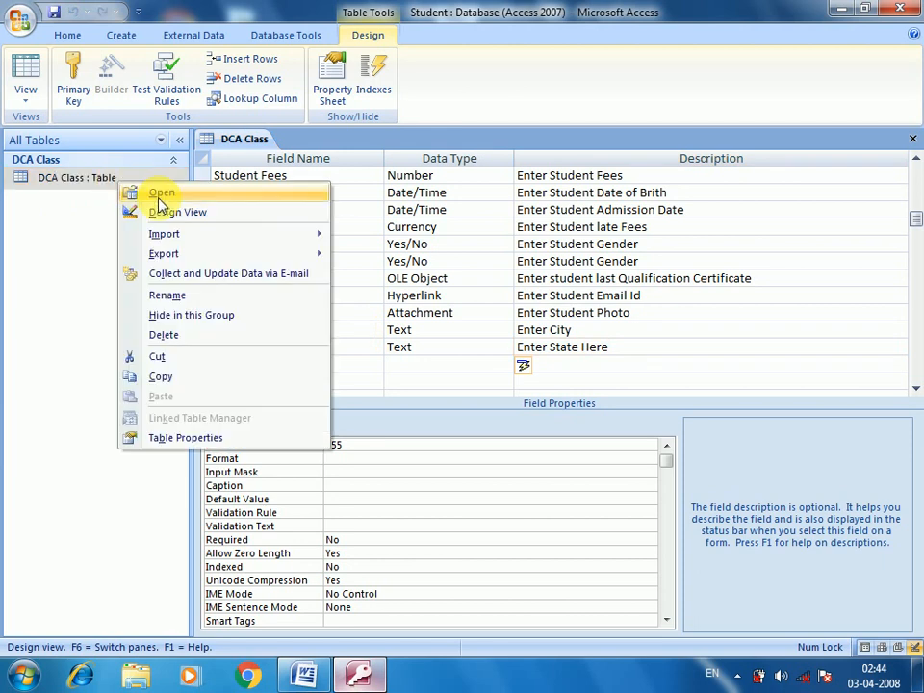
Step: Open the DCA Class datasheet and set State to Mp for Anuppur and CG for Jaithari
left_click(156, 192)
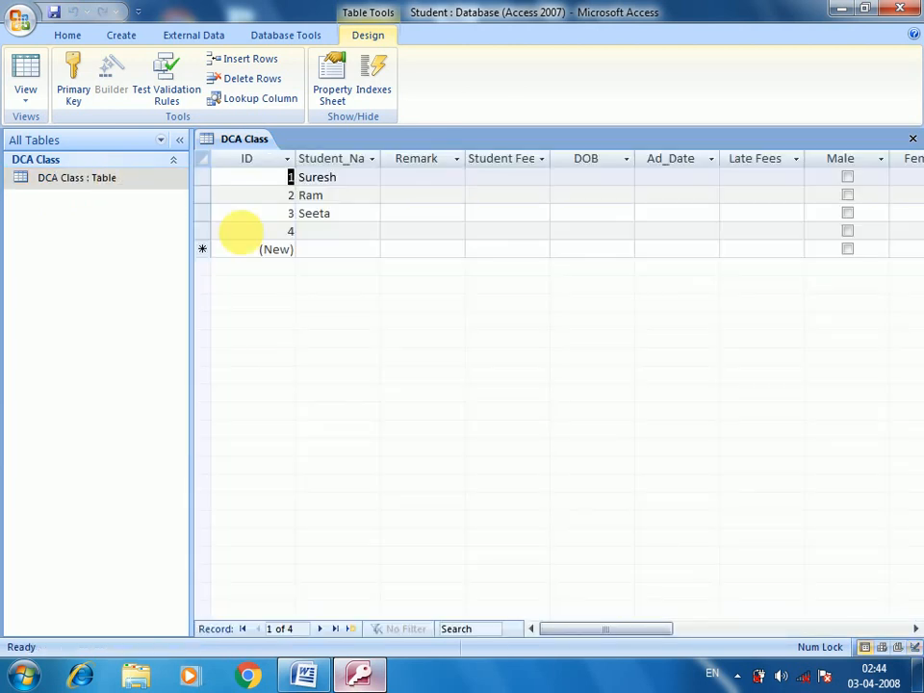
left_click_drag(573, 627, 697, 633)
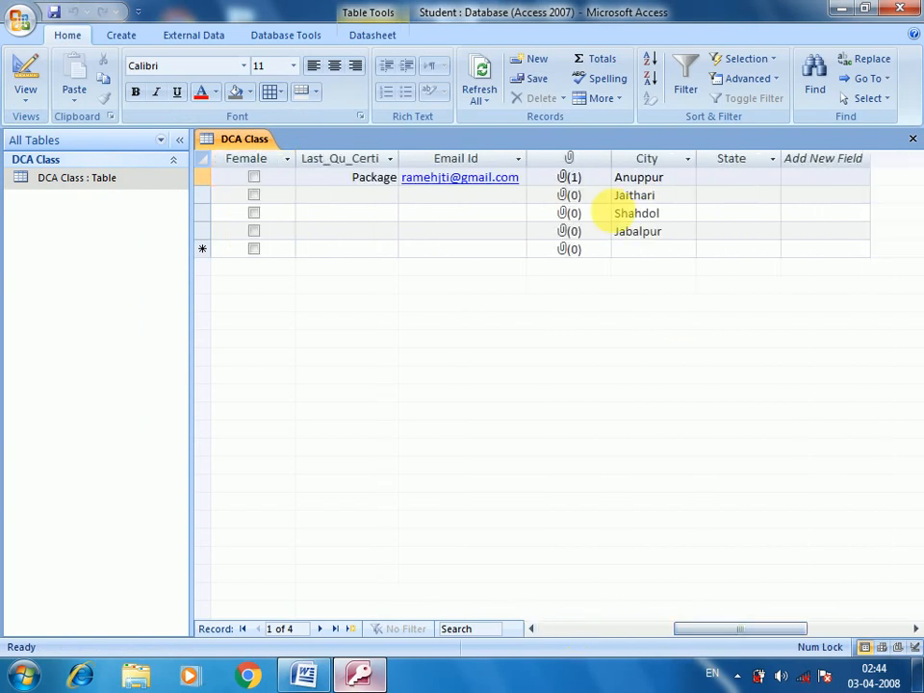
left_click(746, 176)
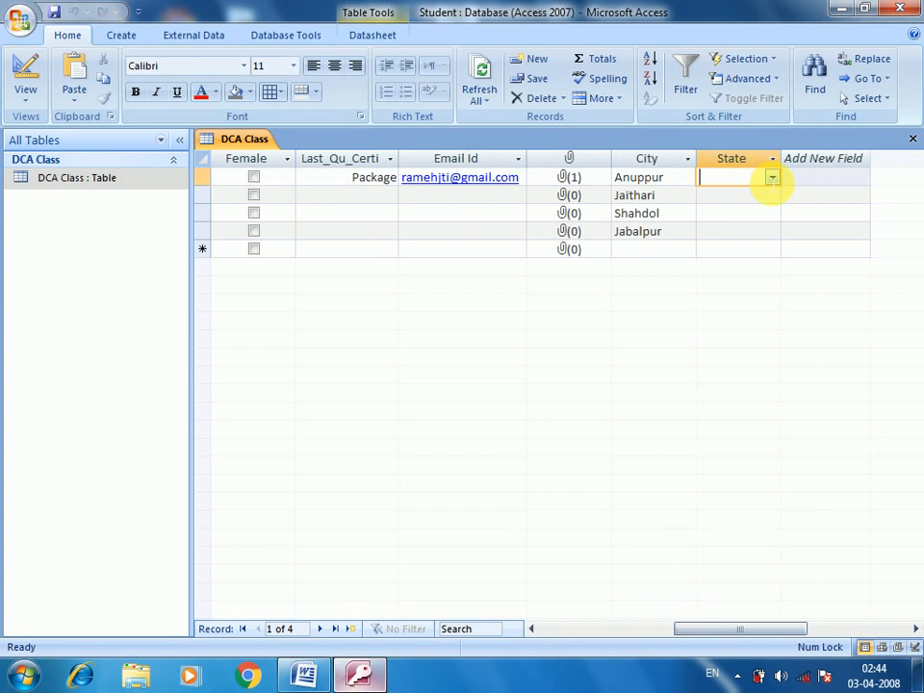
left_click(770, 177)
left_click(738, 193)
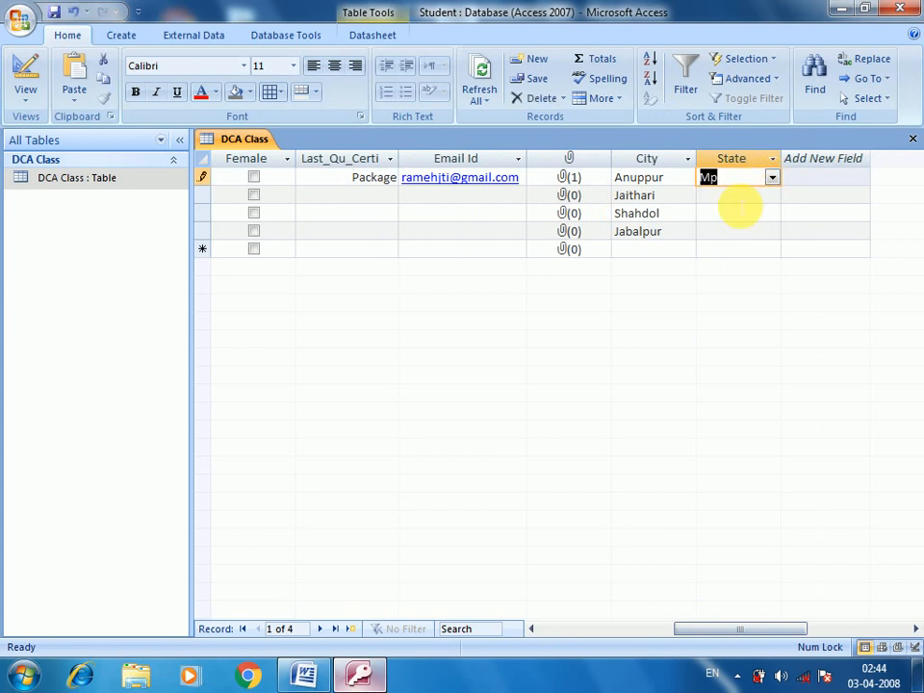
left_click(758, 194)
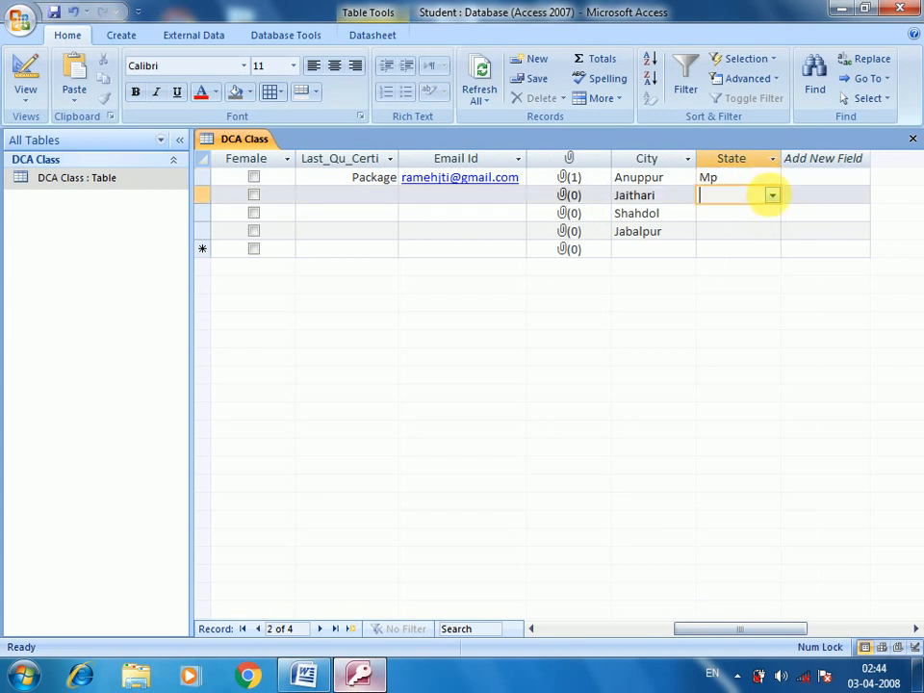
left_click(770, 196)
left_click(741, 229)
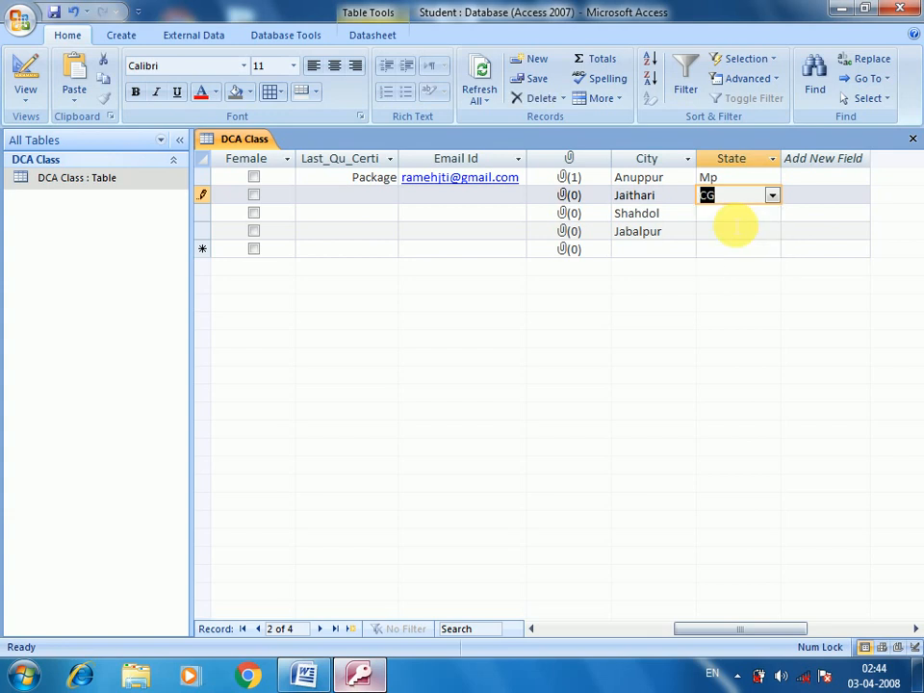
Step: Set State to UP for Shahdol, Mp for Jabalpur, and UP for a new record
key("Down")
left_click(772, 212)
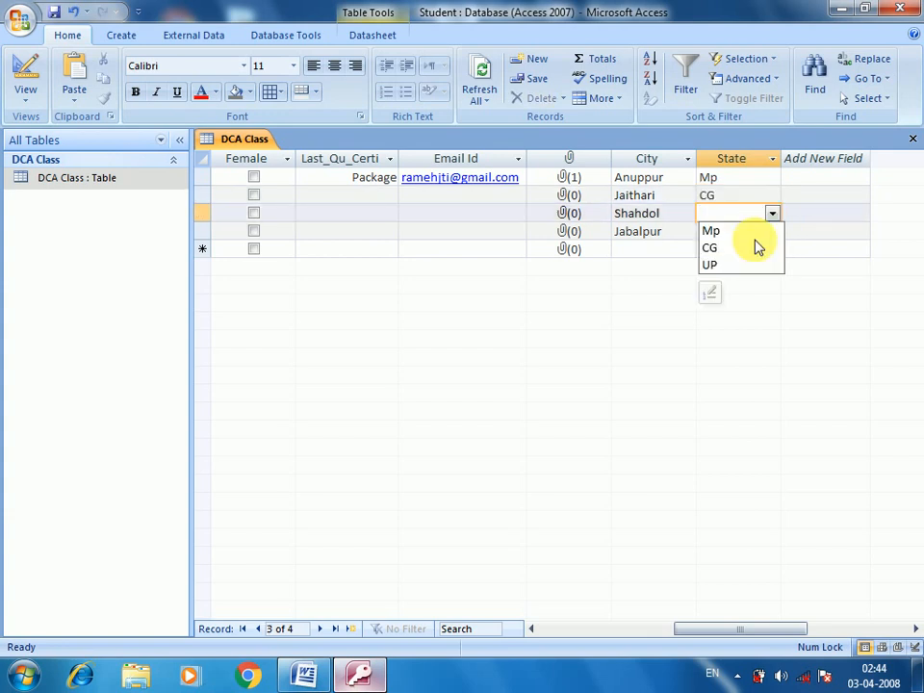
left_click(742, 261)
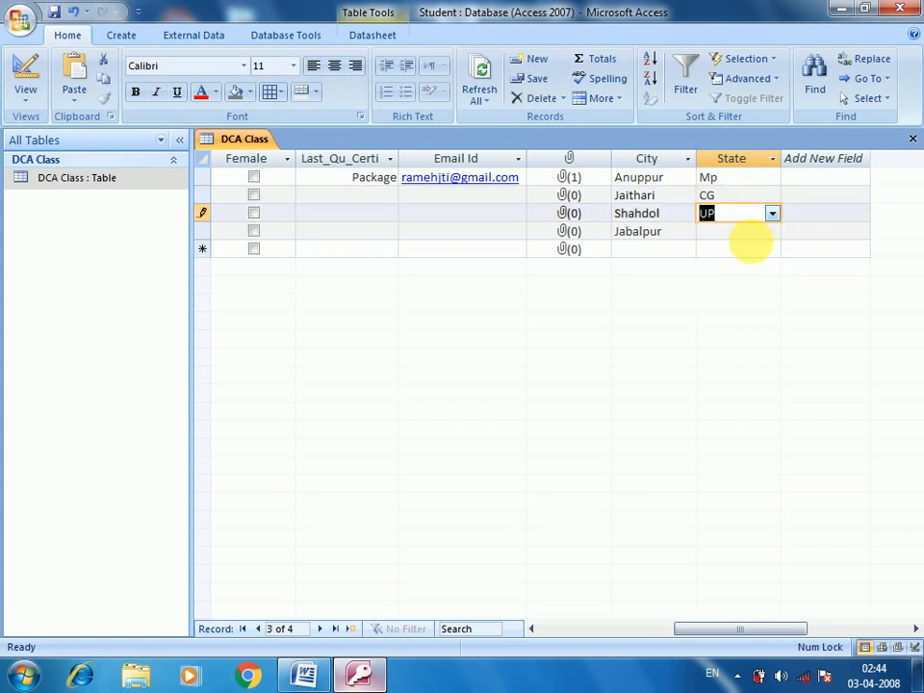
left_click(736, 233)
left_click(772, 234)
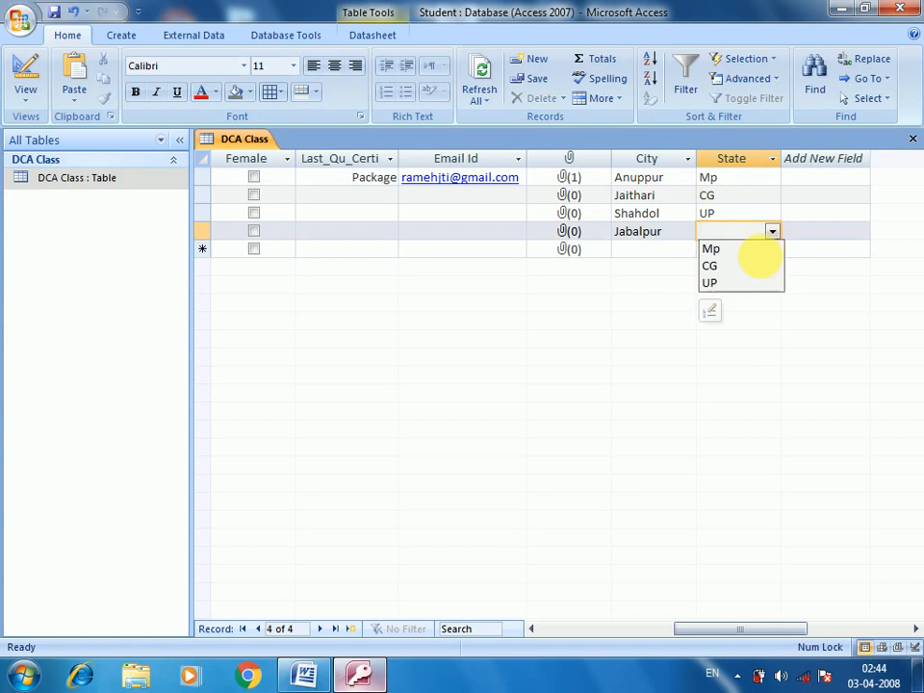
left_click(742, 260)
left_click(746, 252)
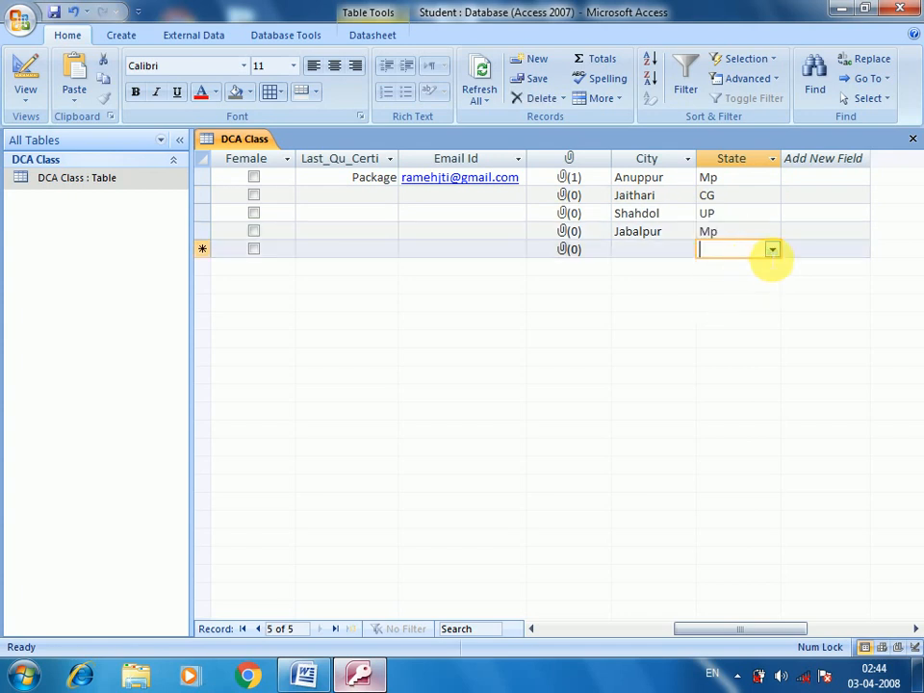
left_click(772, 250)
left_click(748, 300)
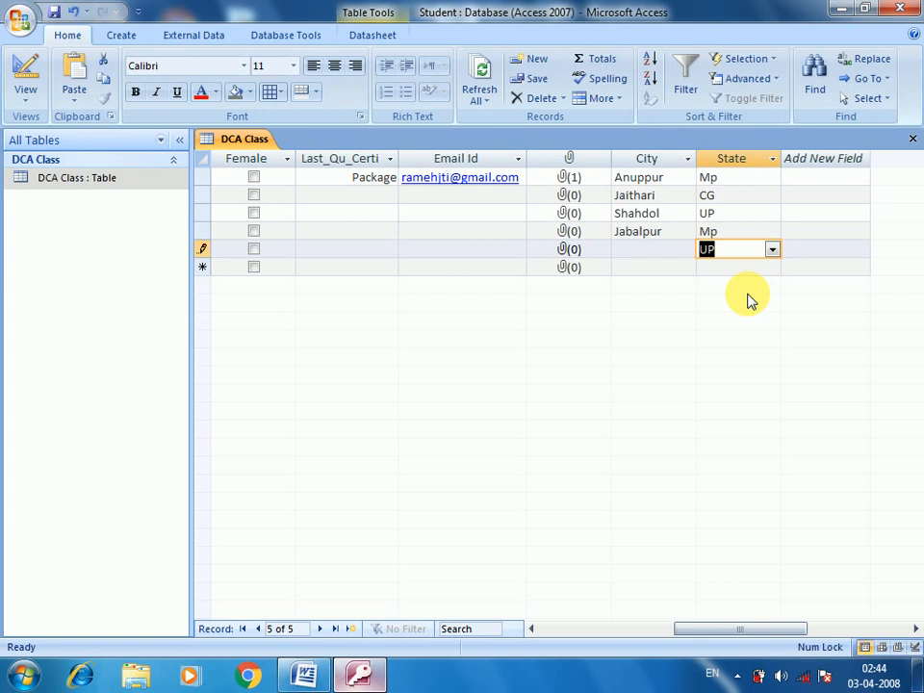
Step: Glance at the Word notes, then return to Access and bring up the DCA Class table's options
left_click(358, 678)
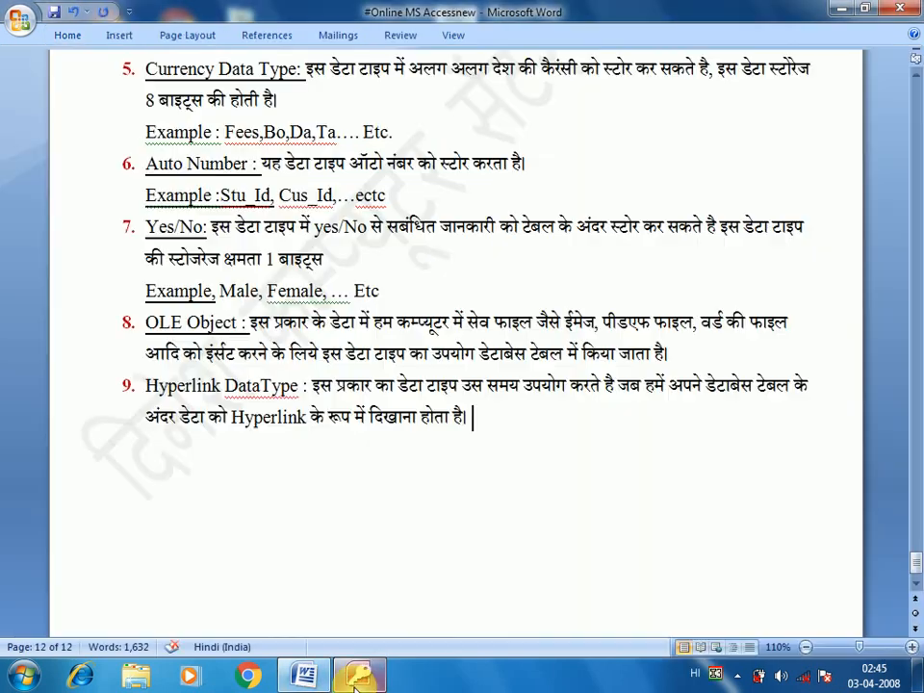
left_click(358, 678)
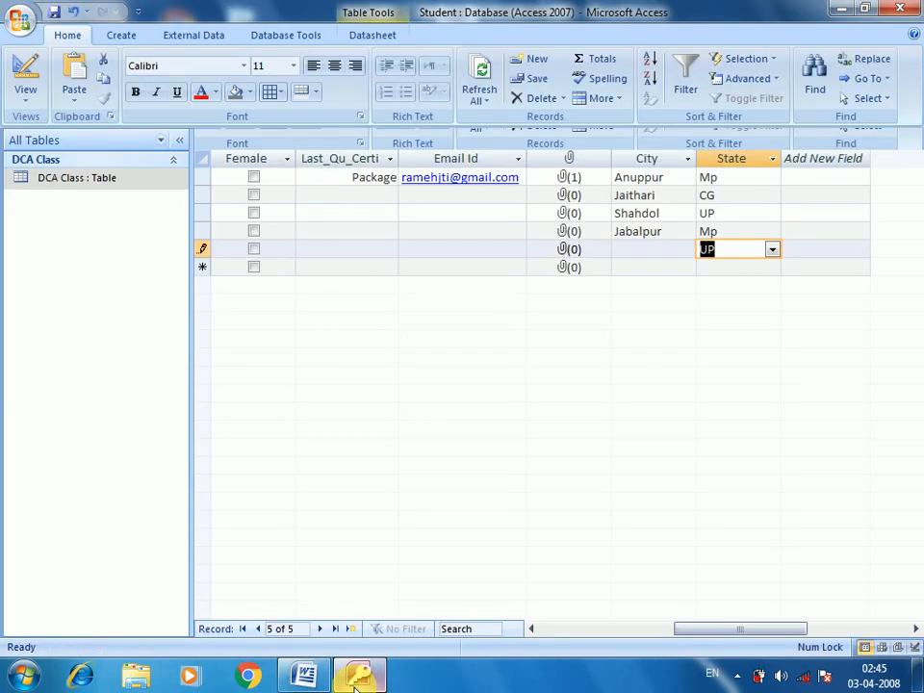
left_click(90, 183)
right_click(96, 183)
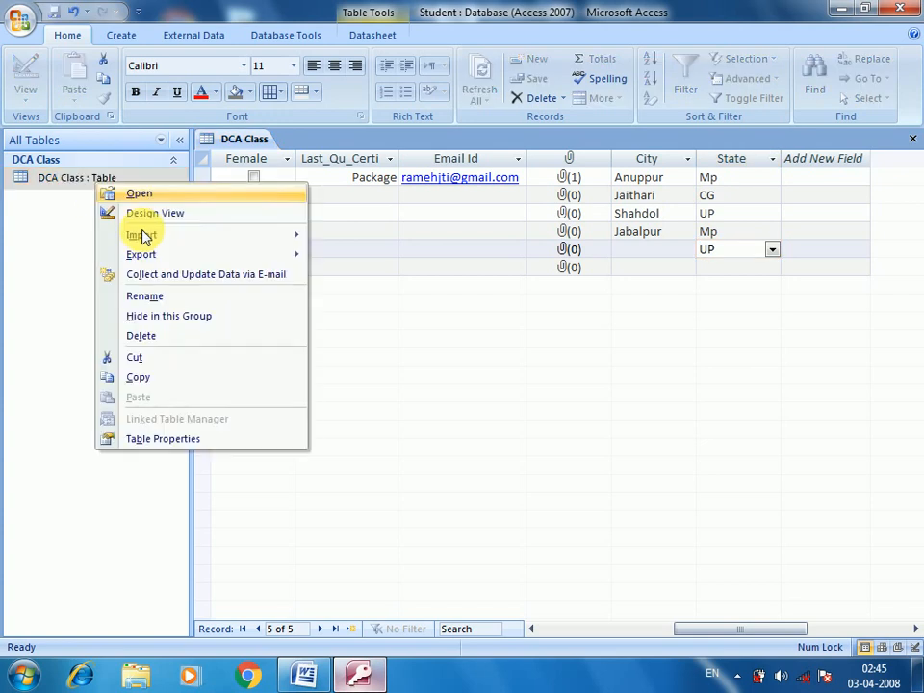
Step: Reopen DCA Class in Design View and inspect the Student Fees, ID (AutoNumber) and Student_Name data types
left_click(150, 214)
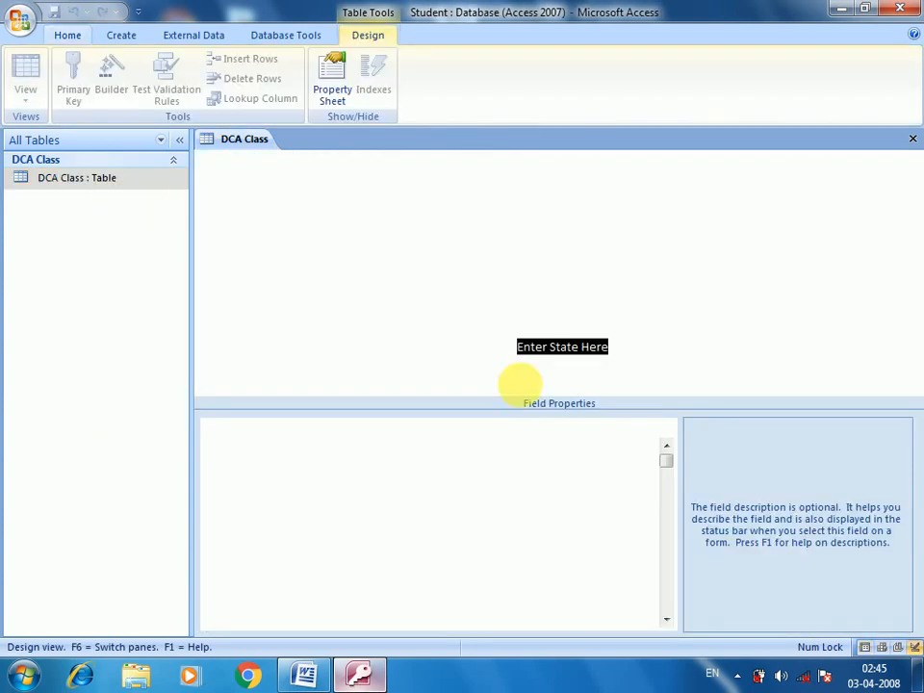
left_click(457, 179)
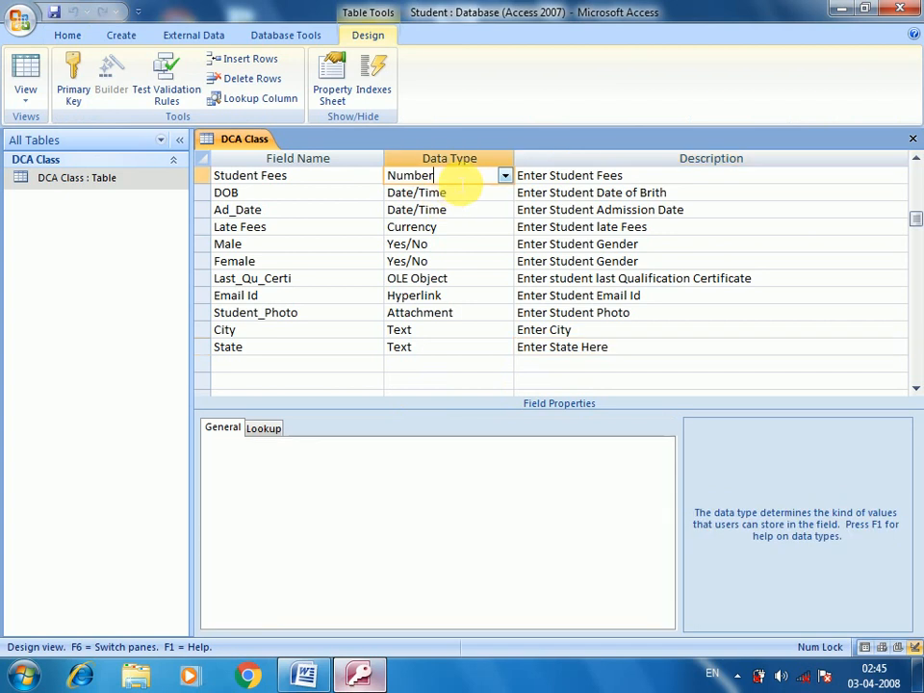
scroll(462, 181, "up", 1)
left_click(469, 176)
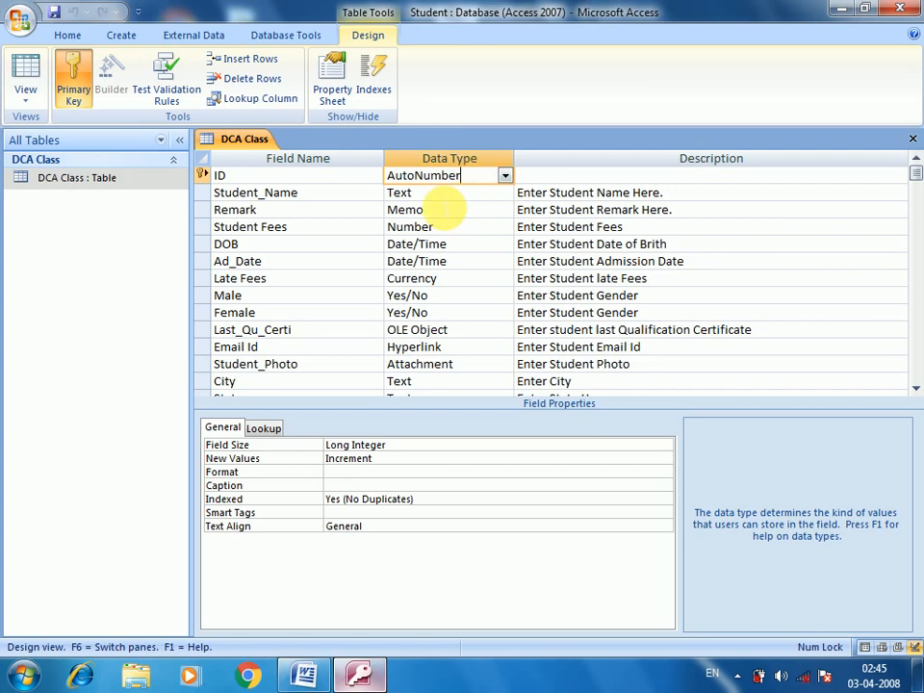
key("Down")
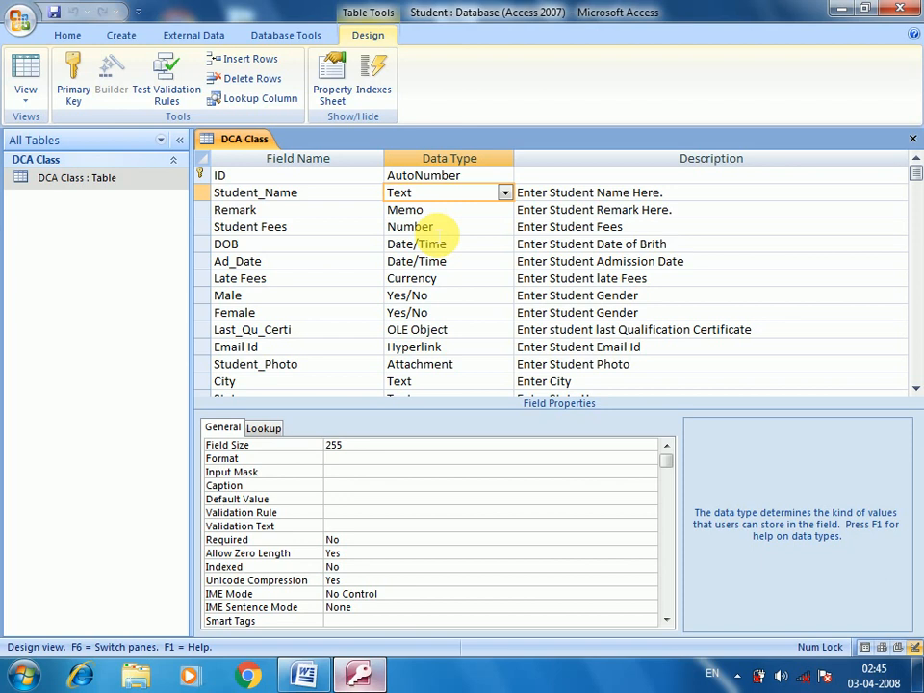
left_click(440, 207)
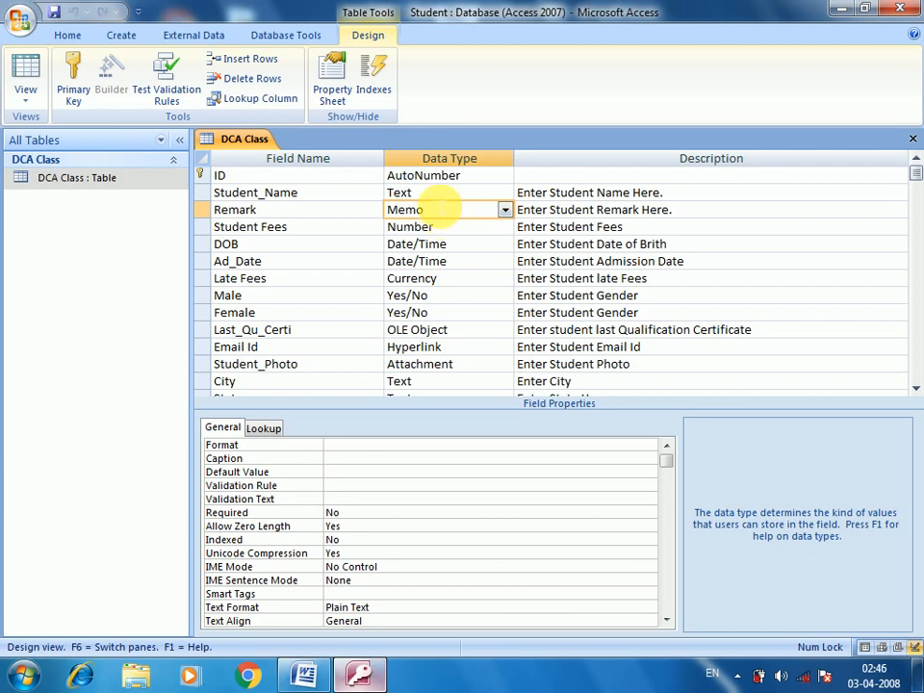
key("Up")
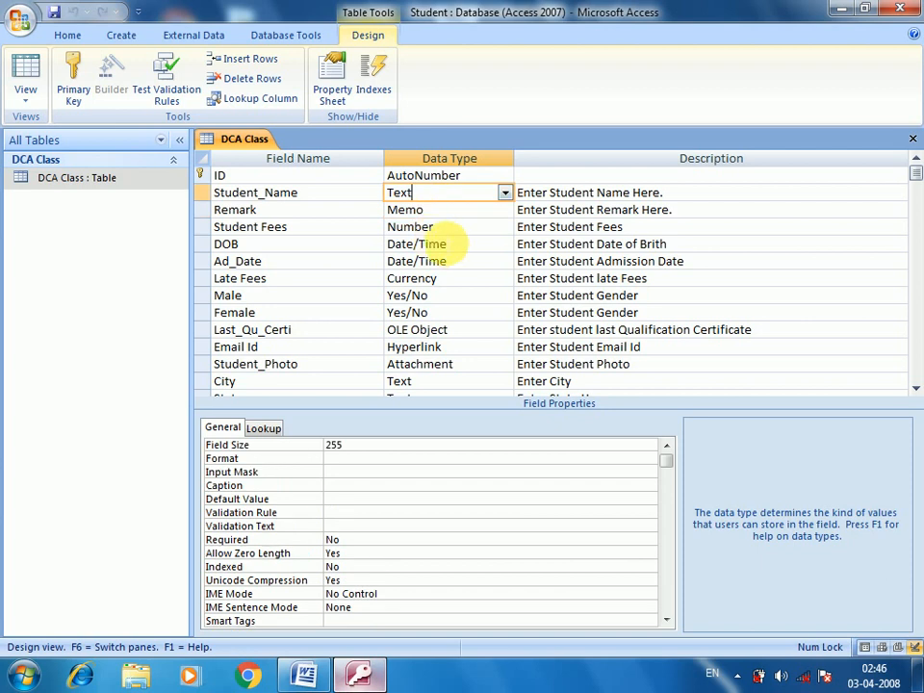
left_click(454, 229)
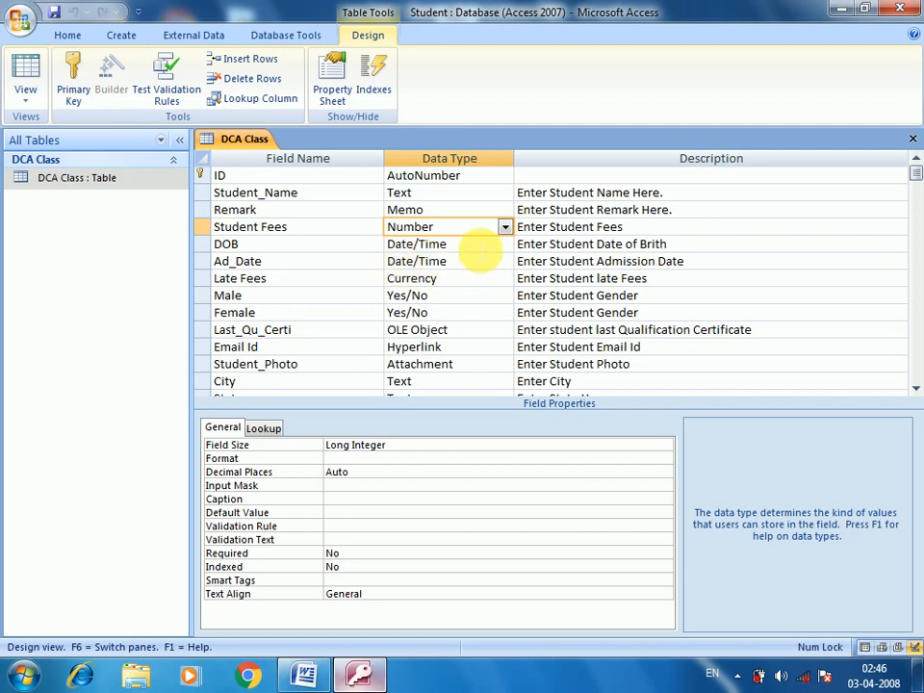
key("Down")
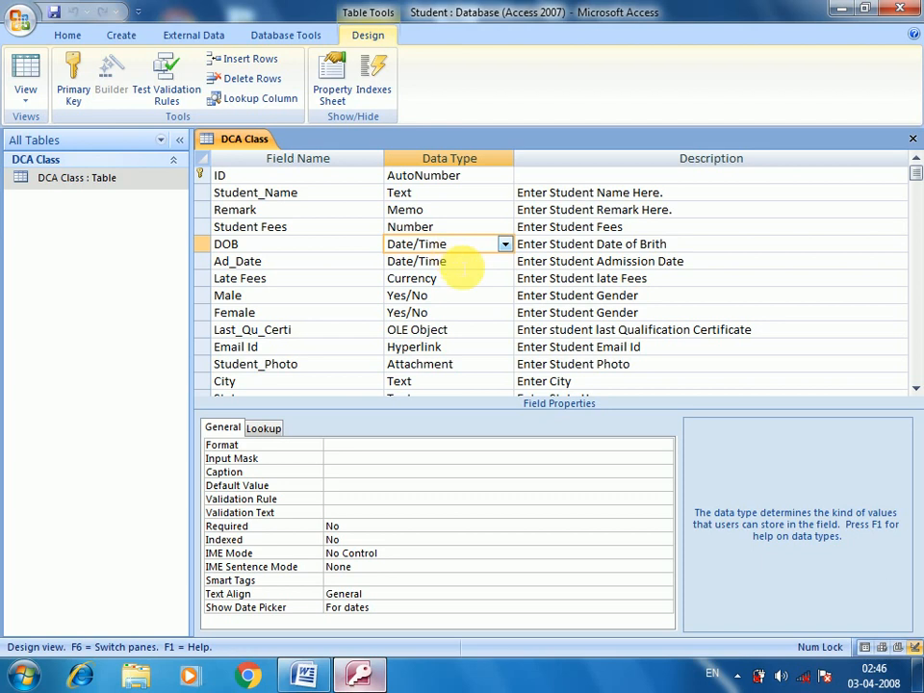
left_click(465, 280)
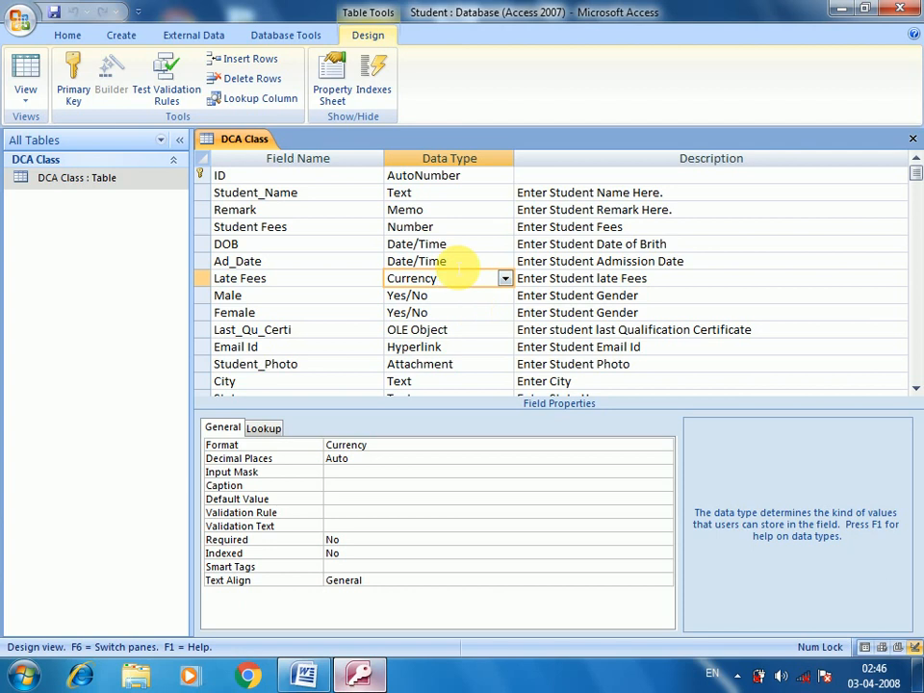
left_click(388, 448)
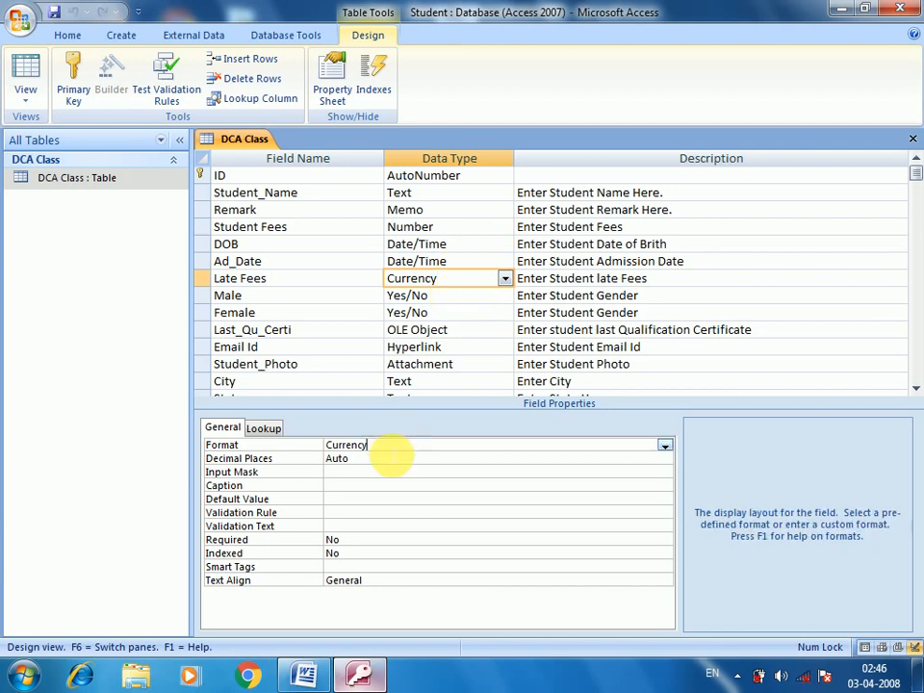
left_click(663, 444)
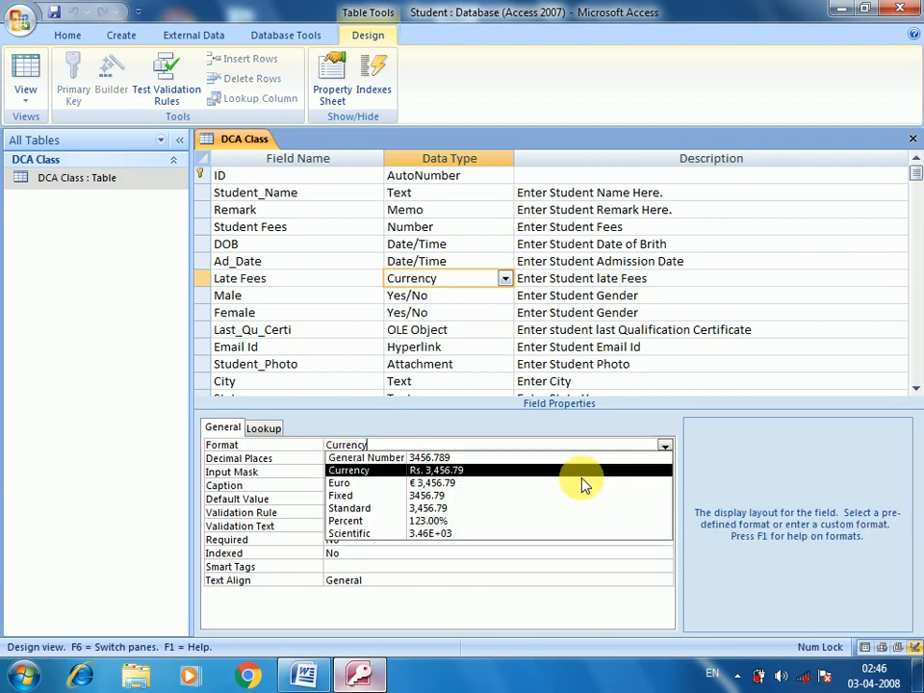
left_click(512, 439)
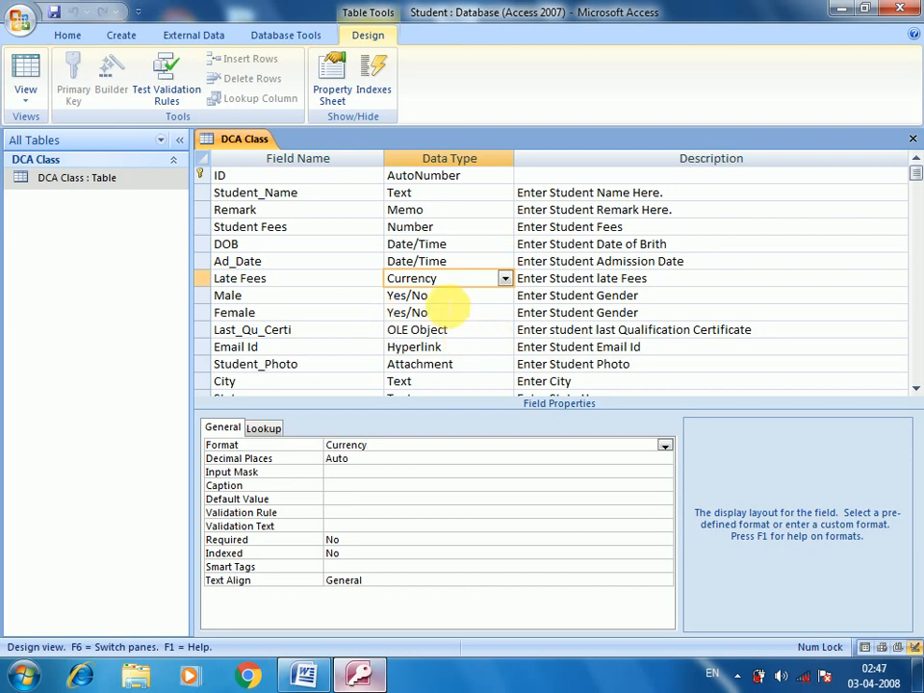
left_click(445, 302)
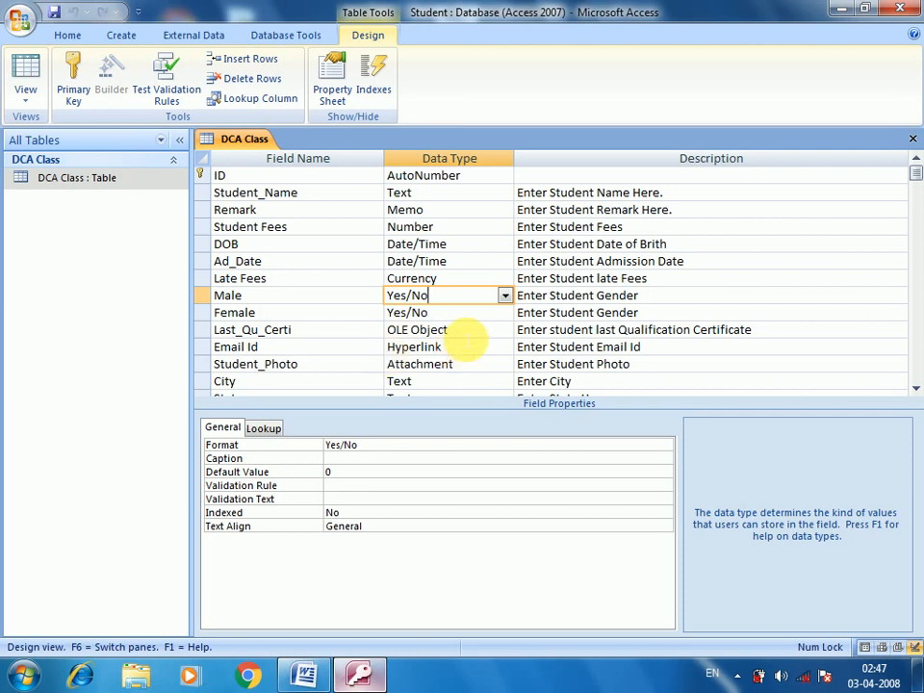
left_click(467, 330)
scroll(464, 332, "down", 1)
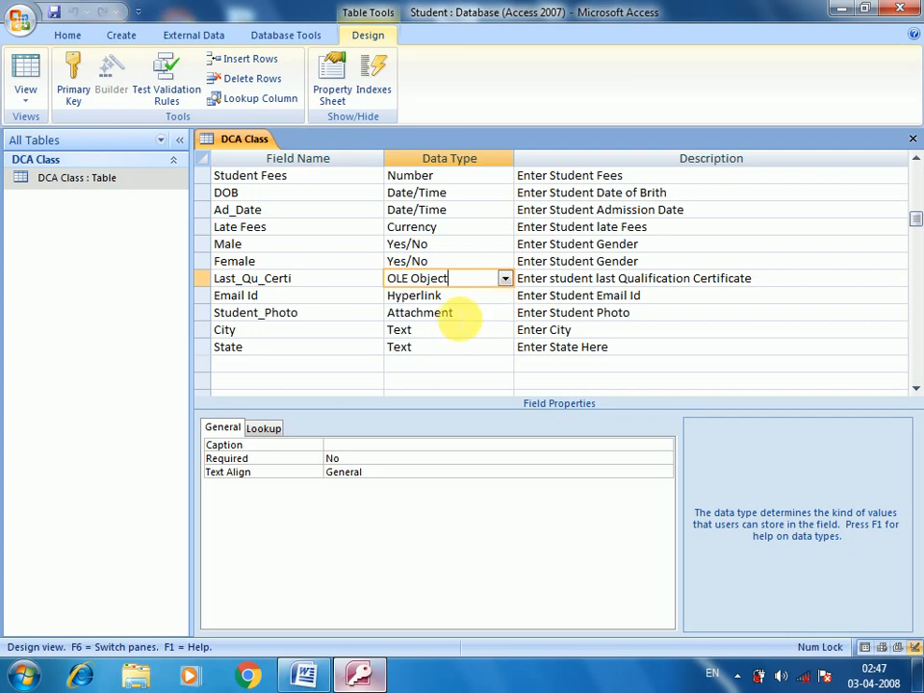
left_click(470, 300)
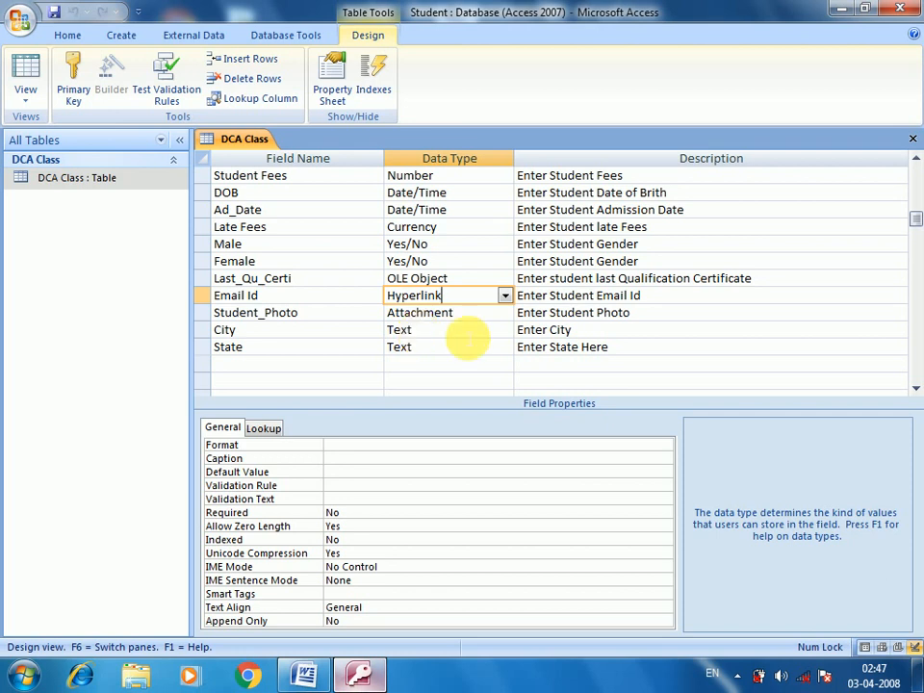
left_click(468, 317)
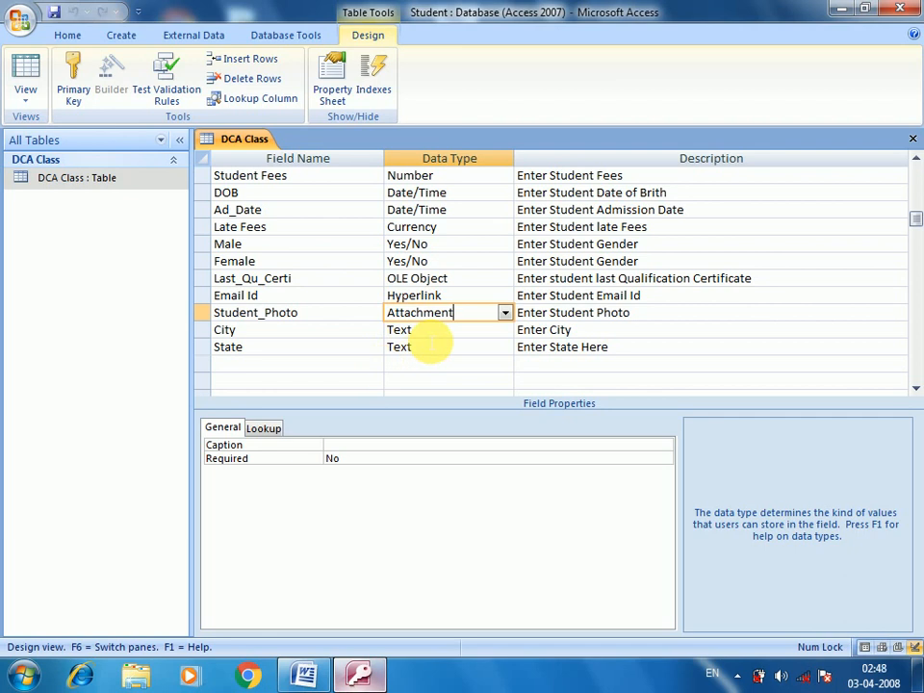
left_click(429, 336)
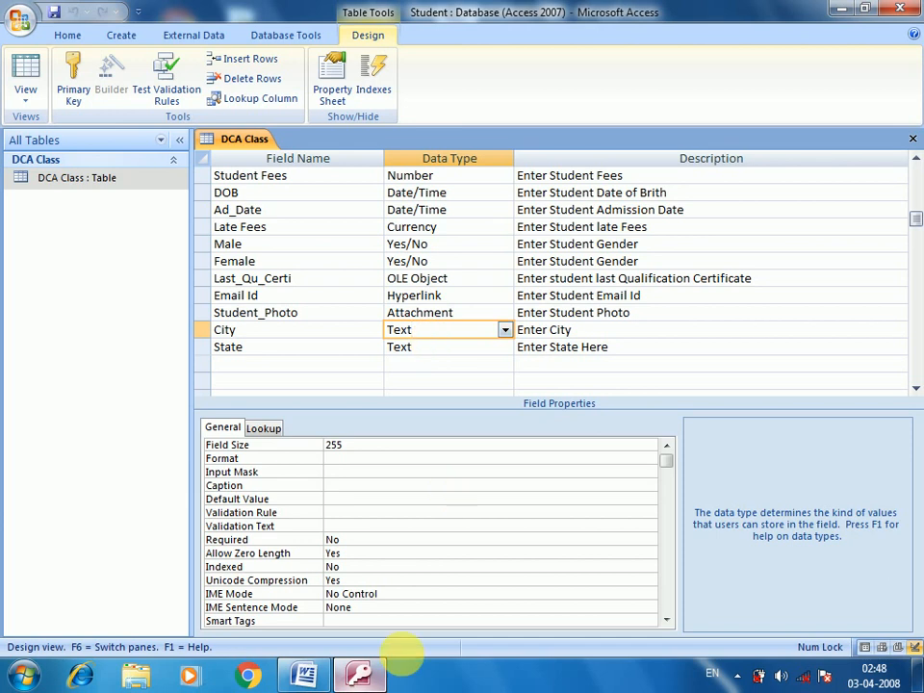
left_click(313, 673)
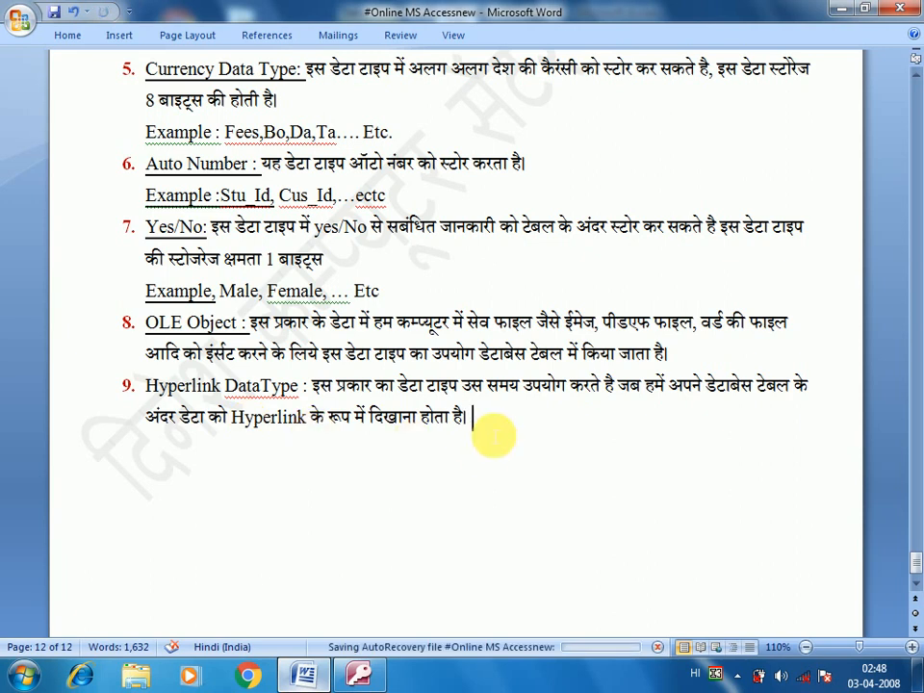
key("Return")
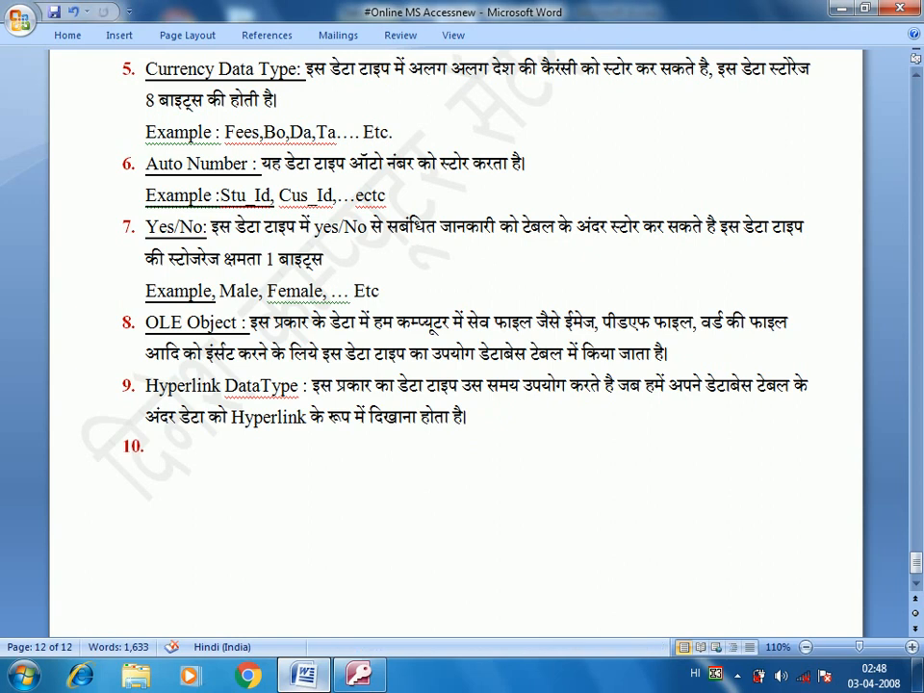
type("स्")
key("BackSpace")
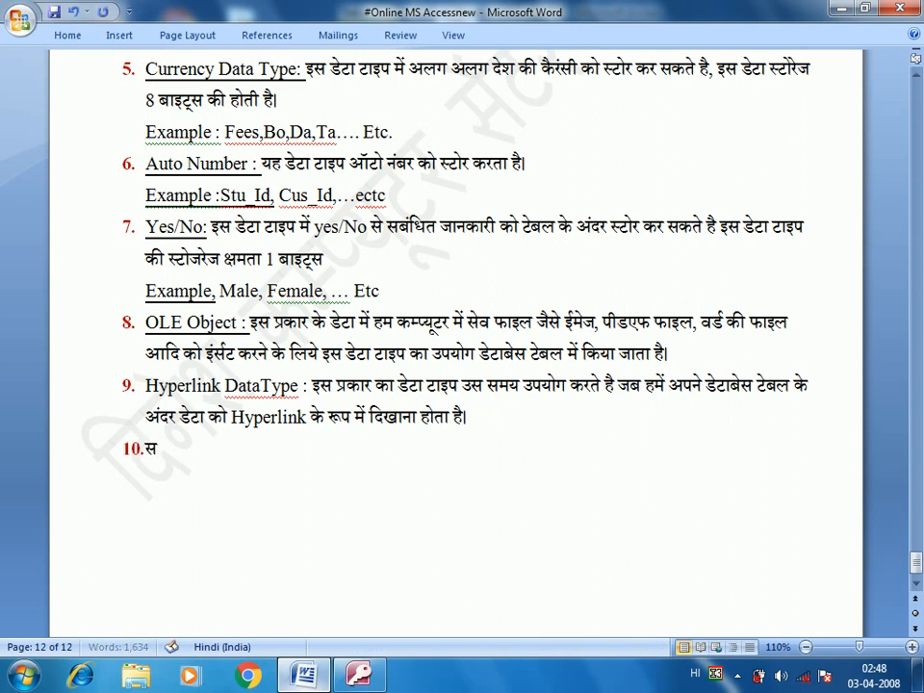
key("BackSpace")
key("BackSpace")
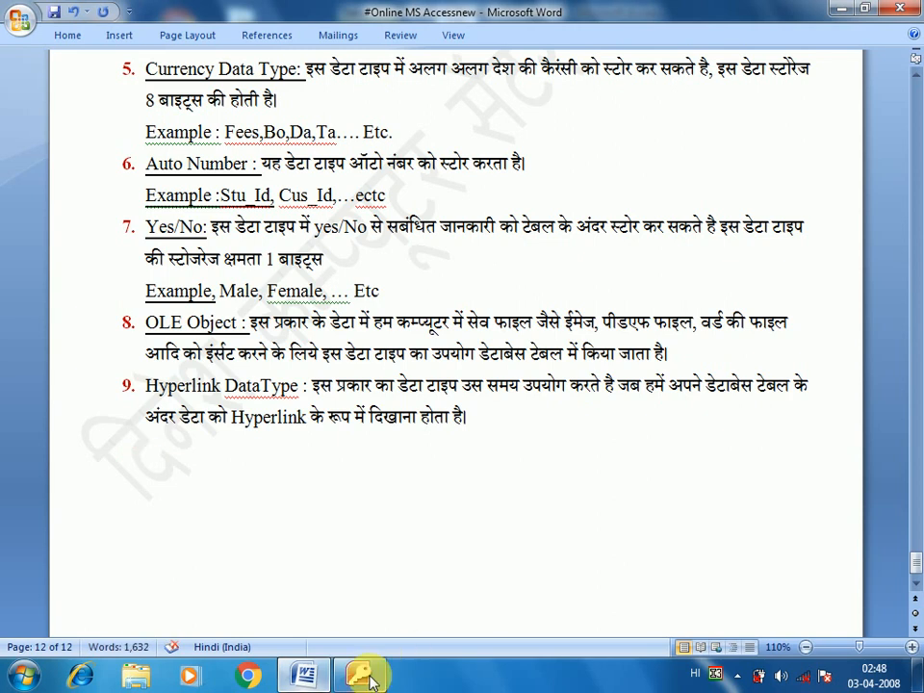
key("alt+Tab")
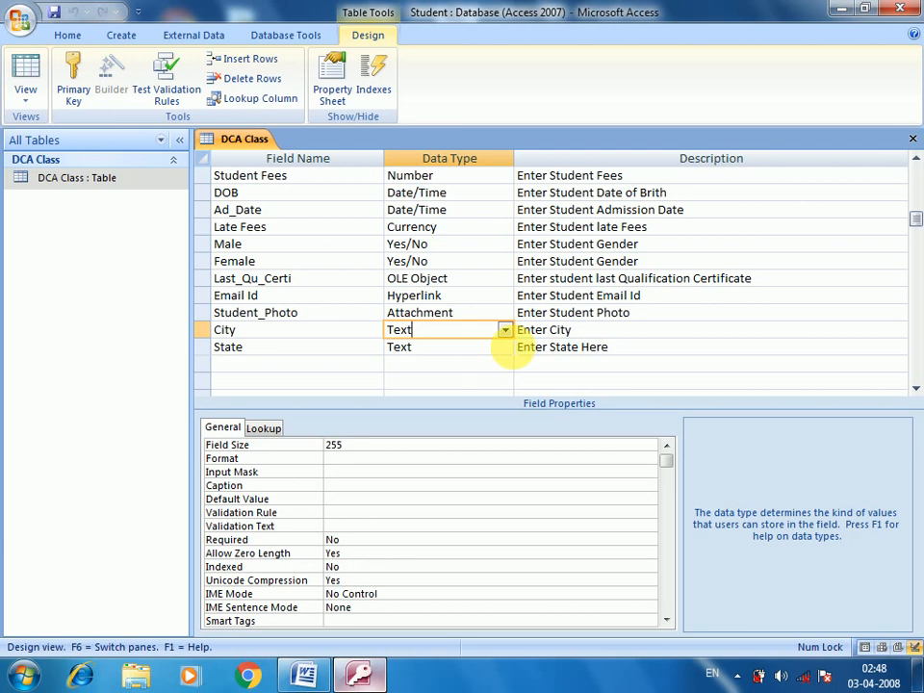
left_click(504, 329)
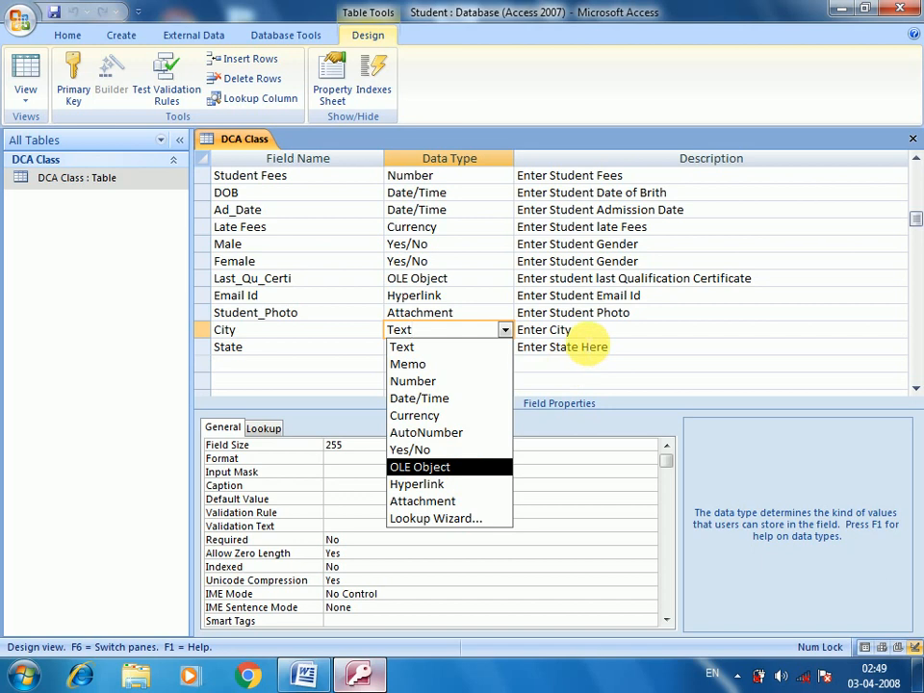
left_click(585, 345)
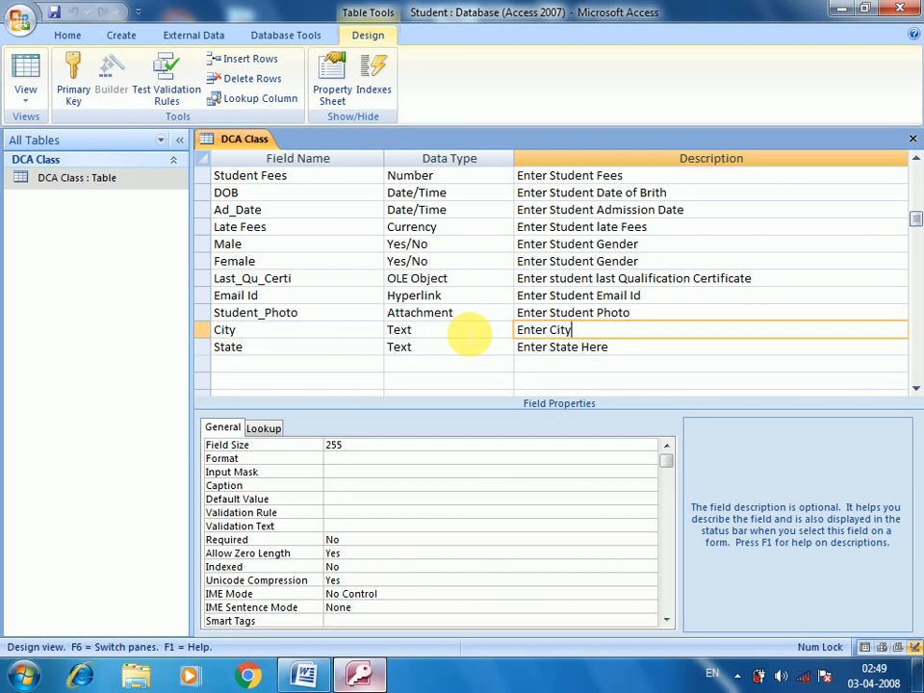
scroll(469, 334, "up", 1)
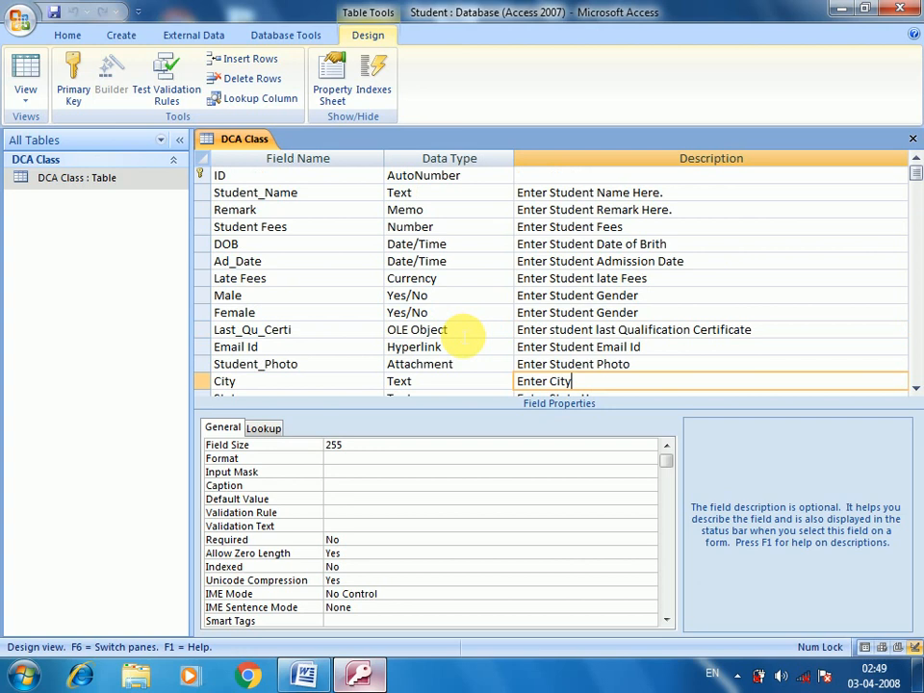
scroll(481, 303, "down", 1)
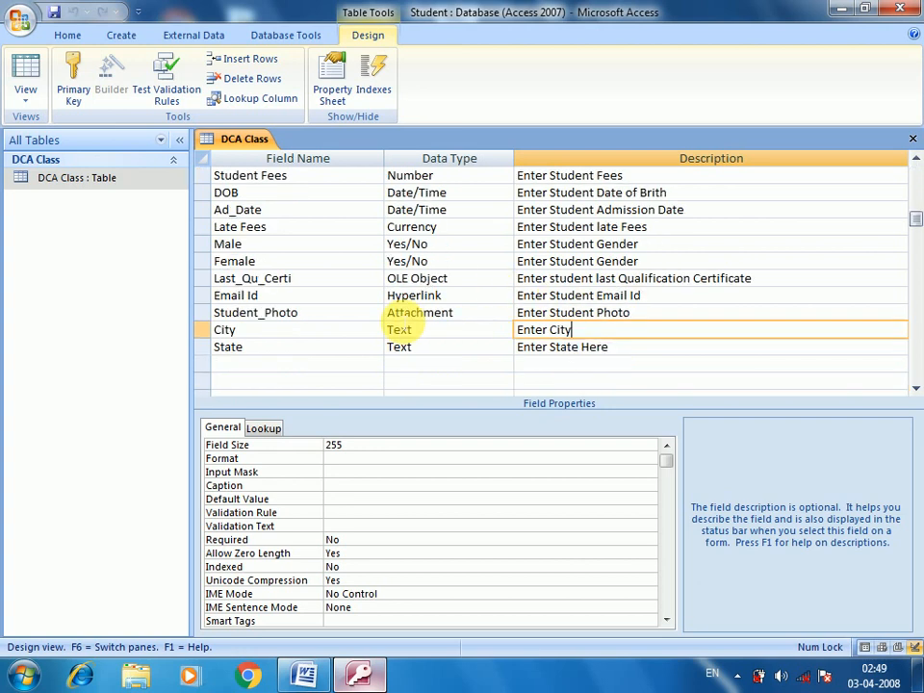
left_click(462, 332)
scroll(452, 336, "down", 1)
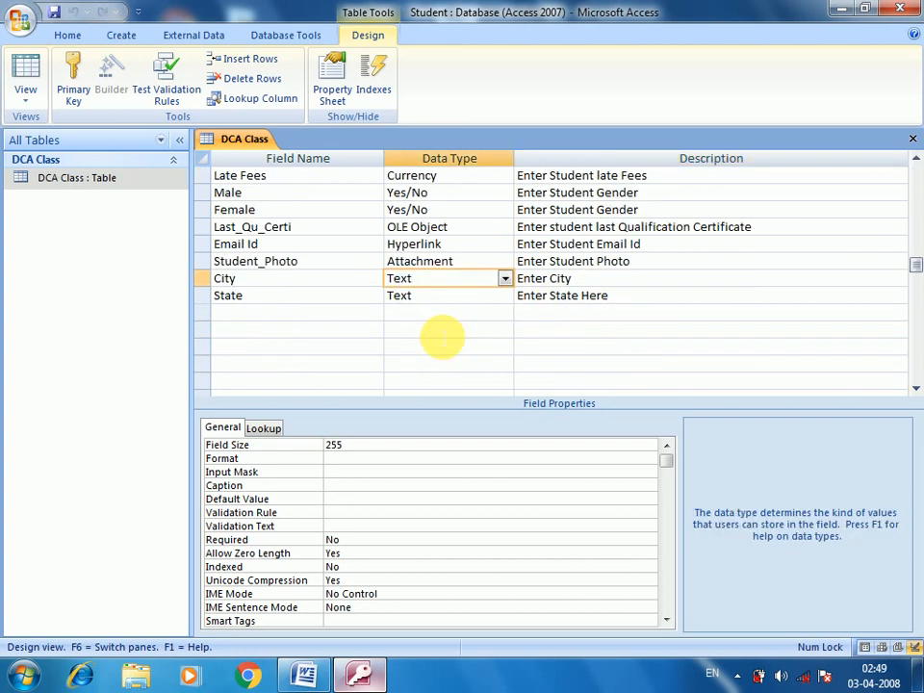
left_click(438, 293)
scroll(438, 338, "down", 1)
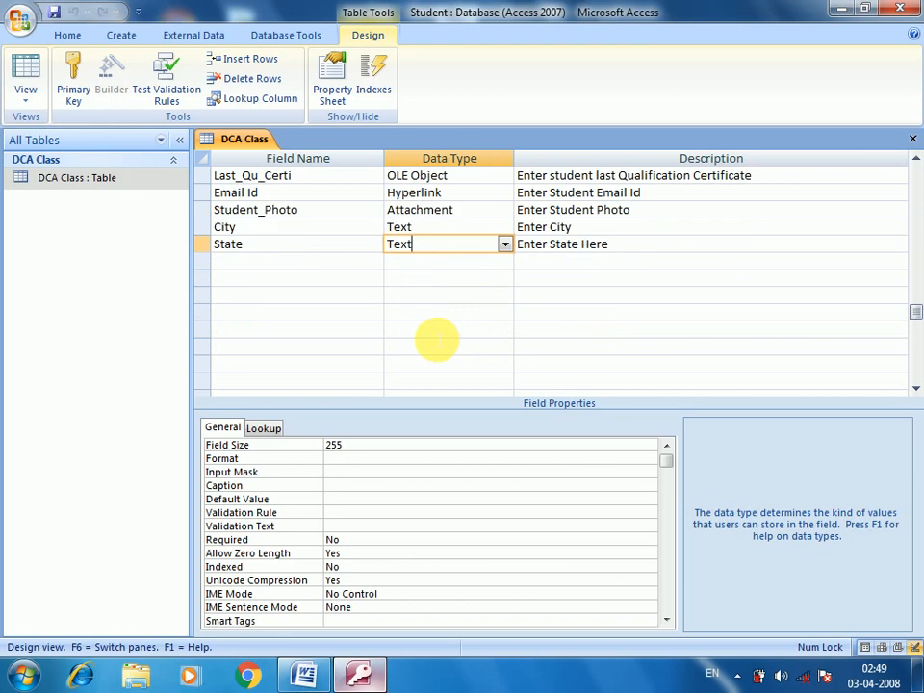
scroll(438, 338, "up", 1)
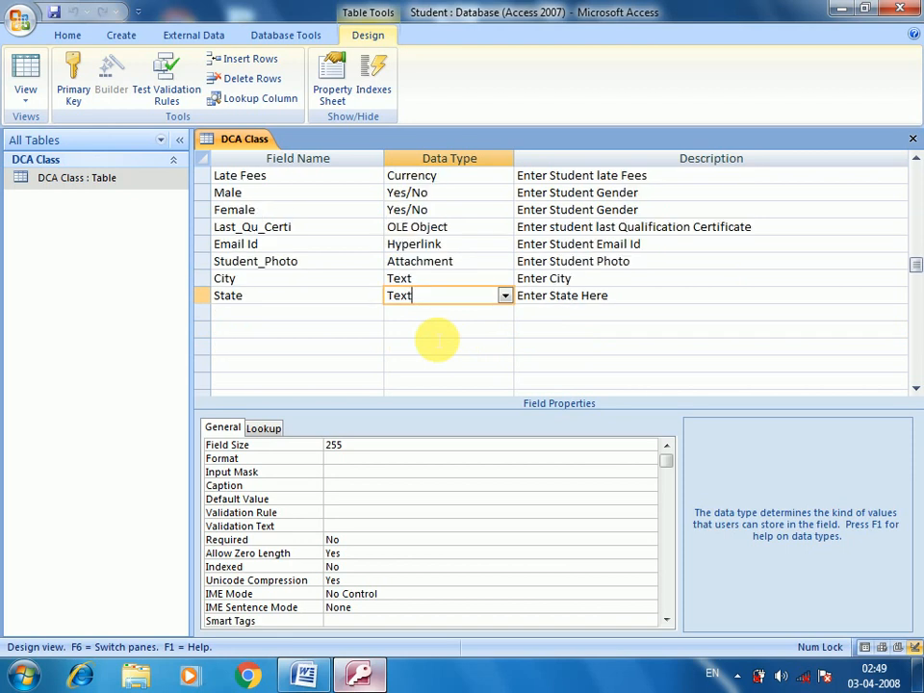